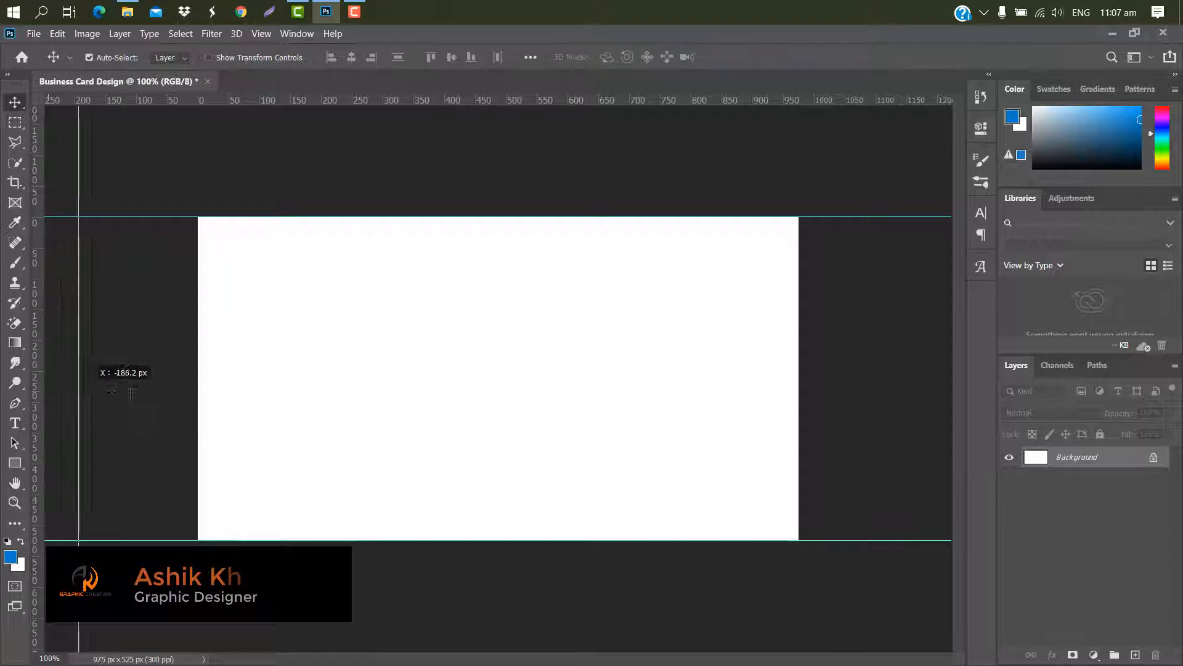
# Place vertical guides on the canvas's left and right edges and enlarge the canvas to 3.5 × 2 inches
pyautogui.moveTo(37, 400); pyautogui.dragTo(798, 424)
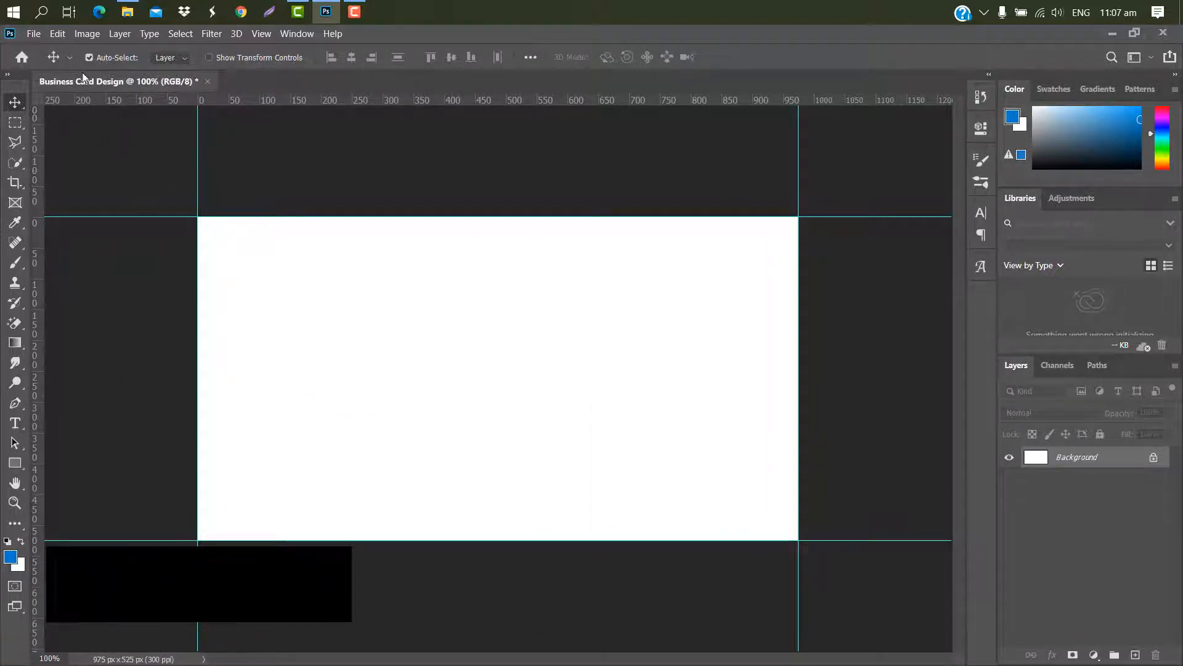
pyautogui.click(78, 35)
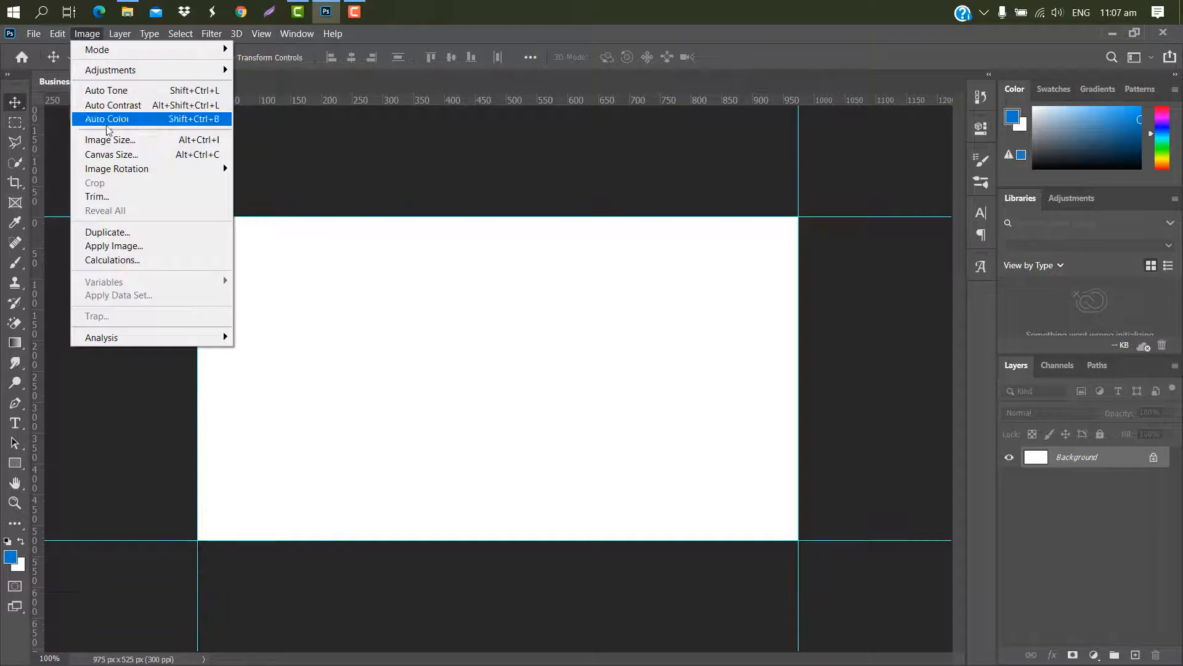
pyautogui.click(111, 154)
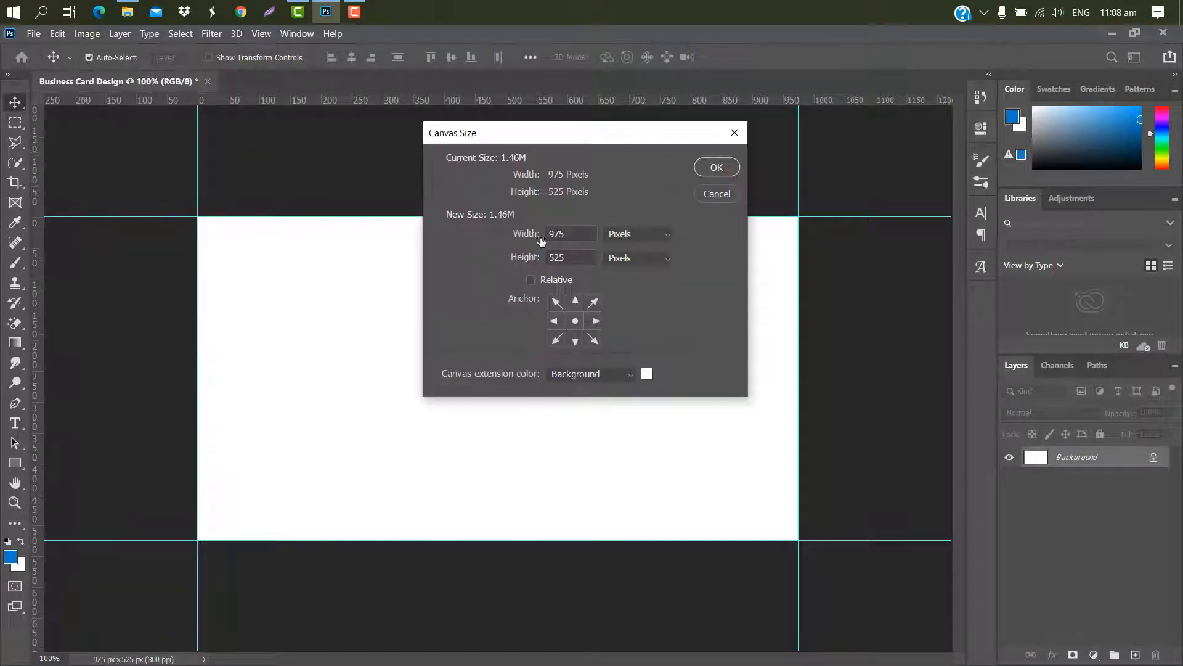
pyautogui.click(670, 235)
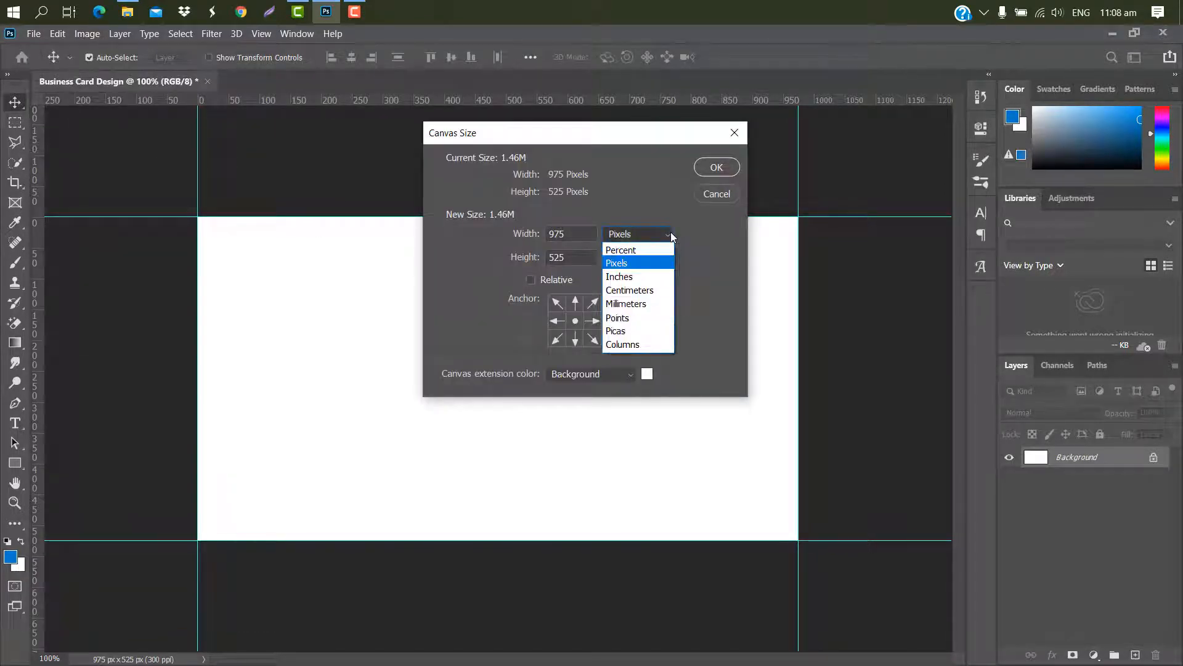
pyautogui.click(620, 278)
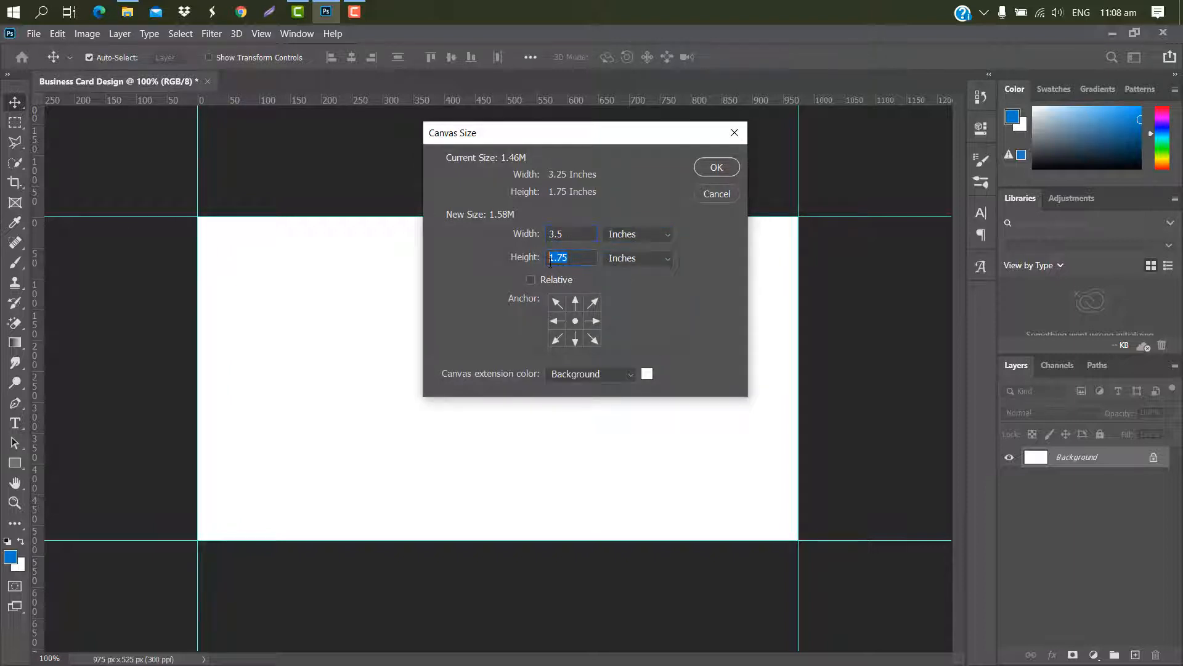
pyautogui.click(715, 169)
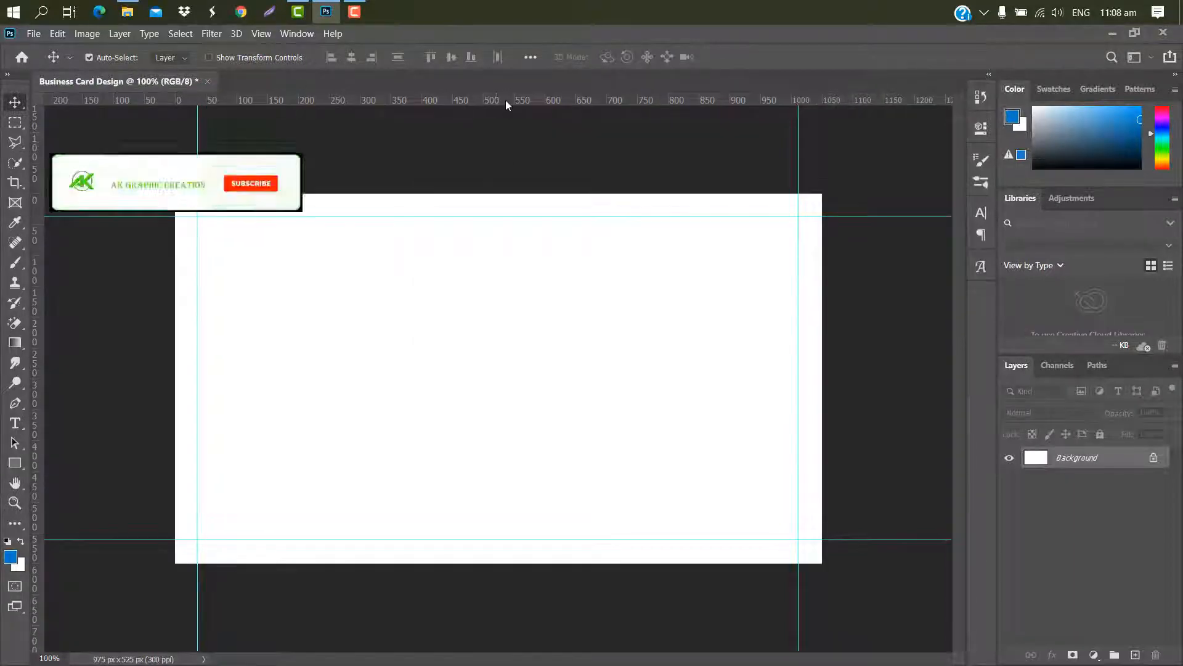
# Place horizontal and vertical guides along all four edges of the enlarged canvas
pyautogui.moveTo(505, 100); pyautogui.dragTo(515, 193)
pyautogui.moveTo(515, 102); pyautogui.dragTo(582, 563)
pyautogui.moveTo(37, 447); pyautogui.dragTo(813, 434)
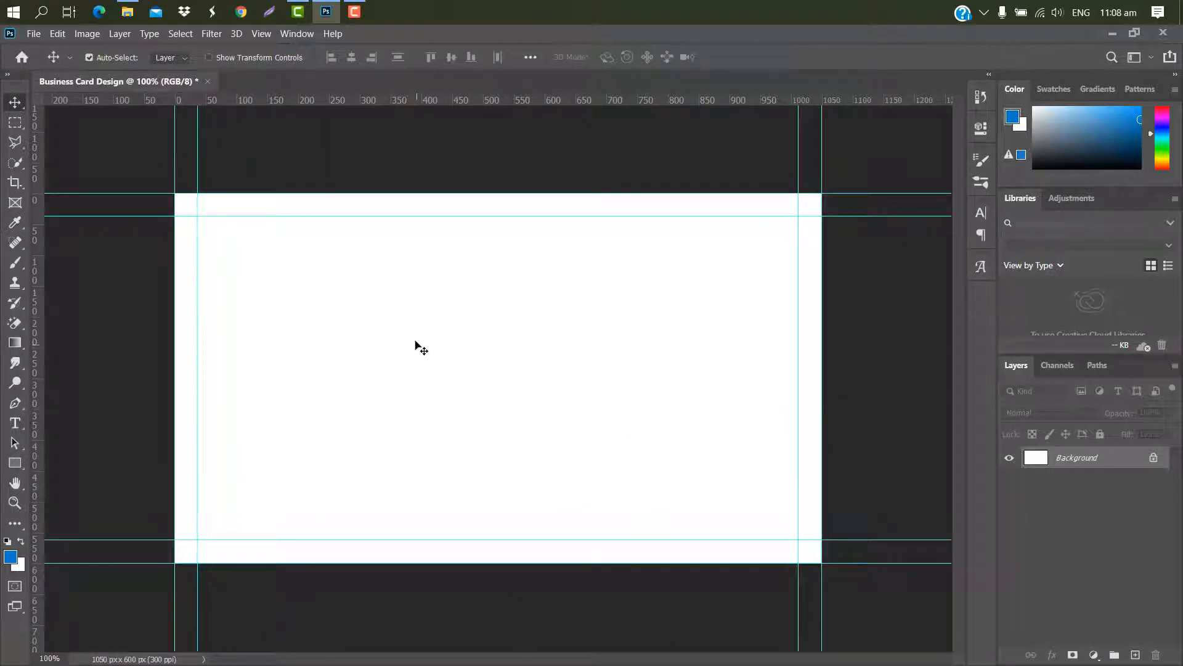
# Enlarge the canvas to 3.75 inches wide and 2.25 inches high
pyautogui.click(93, 34)
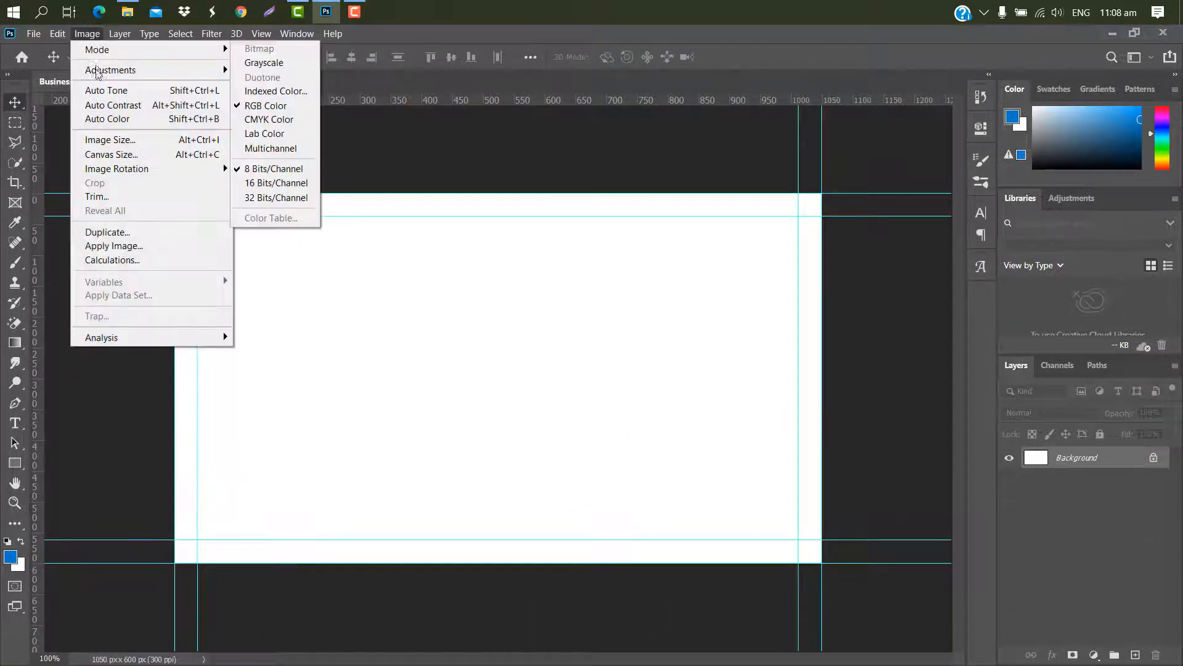
pyautogui.click(115, 154)
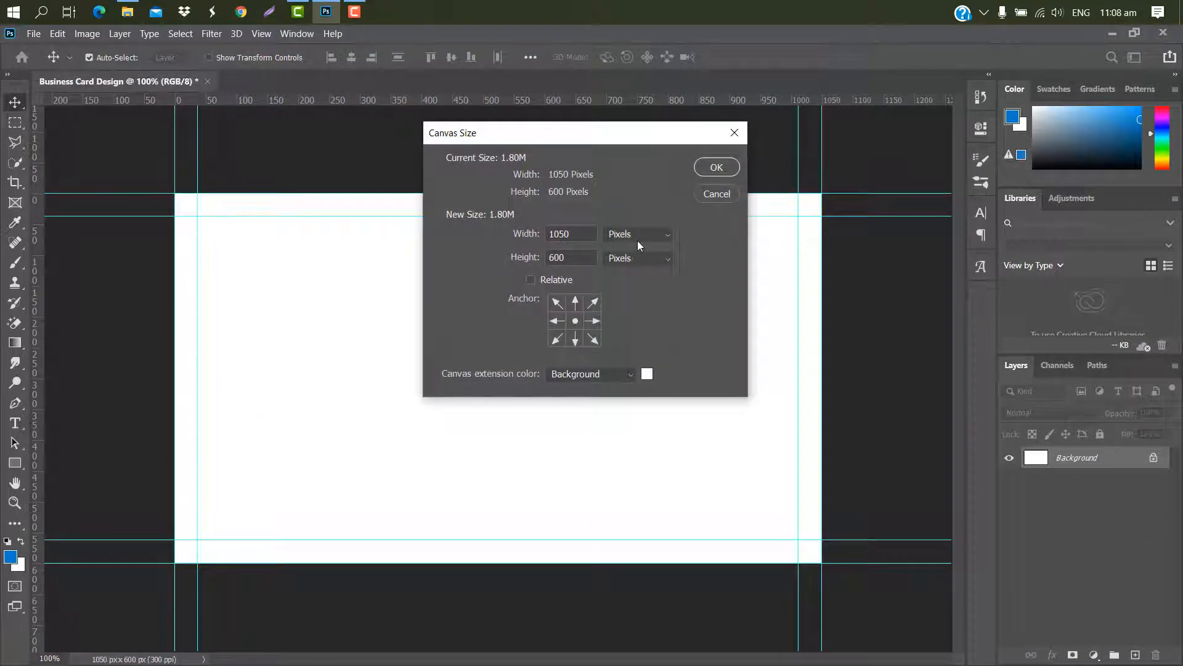
pyautogui.click(669, 235)
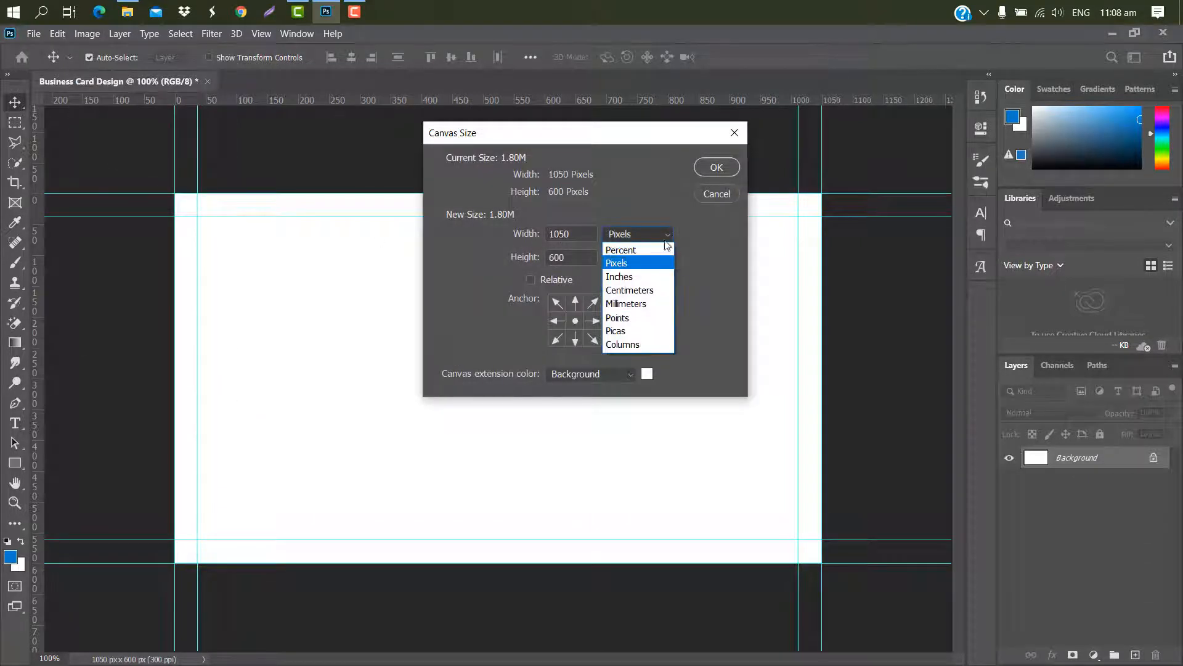
pyautogui.click(635, 273)
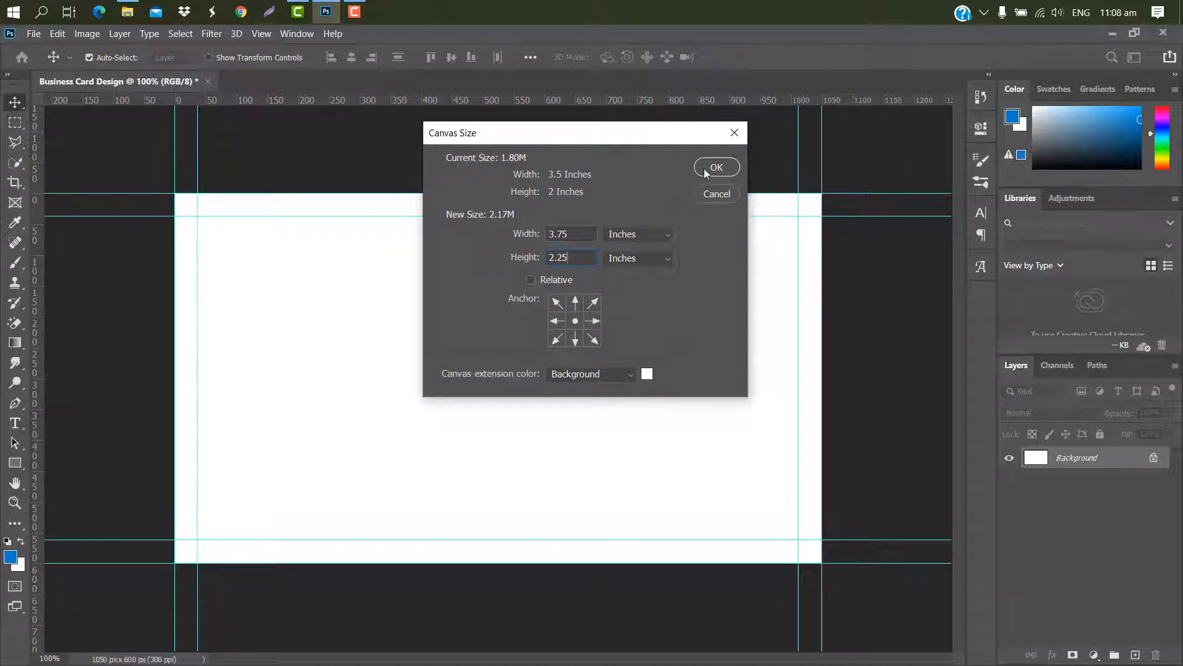
pyautogui.click(704, 168)
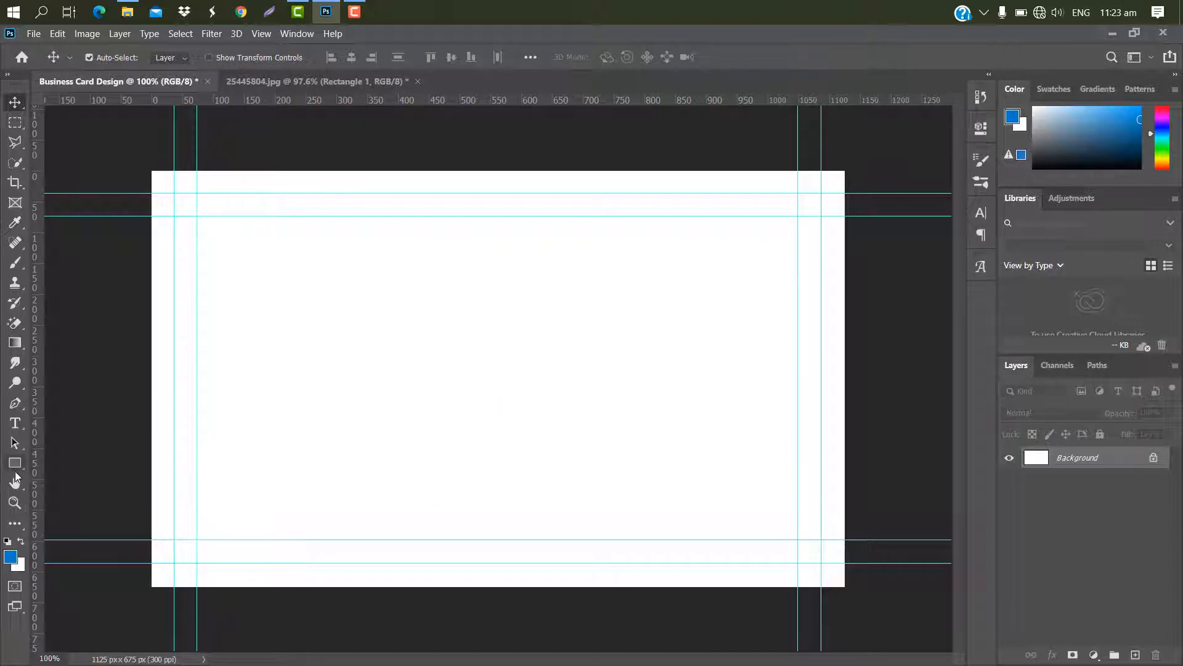
# Draw a blue square shape about 445 px wide on the card and rotate it 45° into a diamond
pyautogui.click(15, 463)
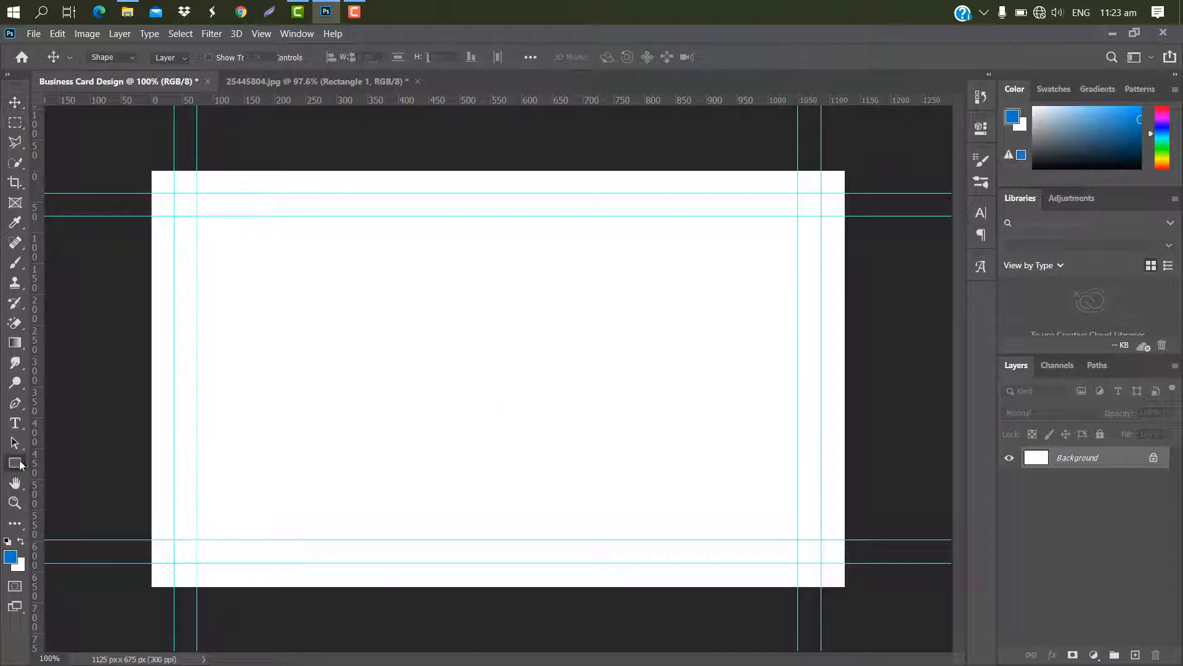
pyautogui.moveTo(289, 235); pyautogui.dragTo(629, 510)
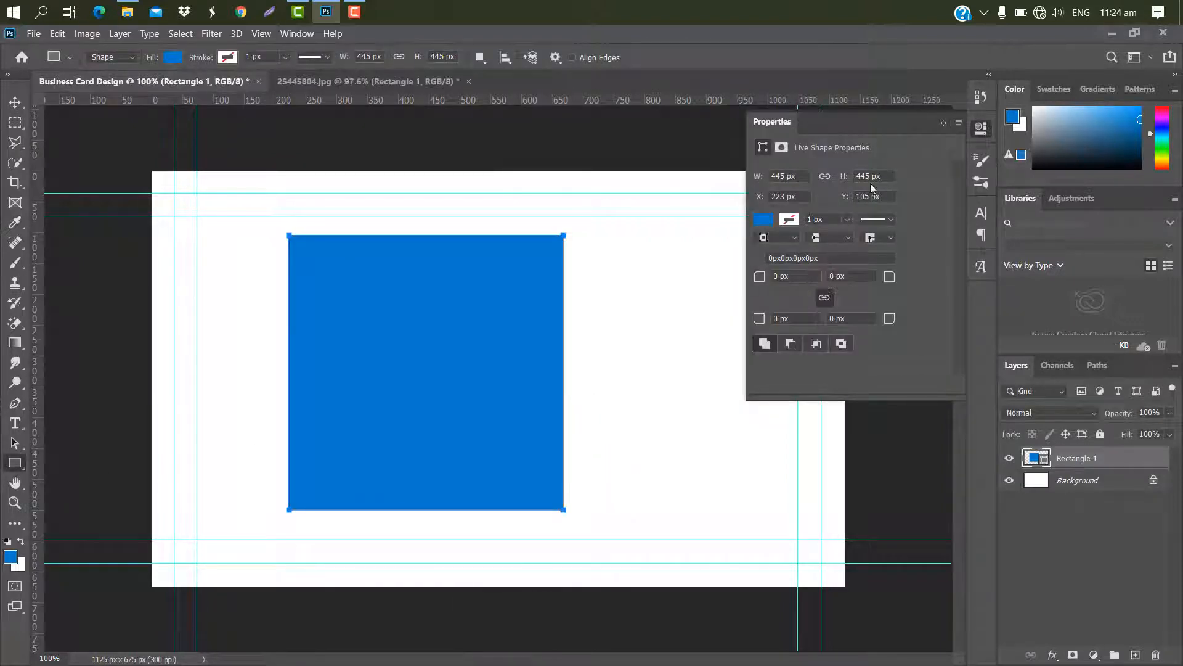
pyautogui.hotkey('ctrl', 't')
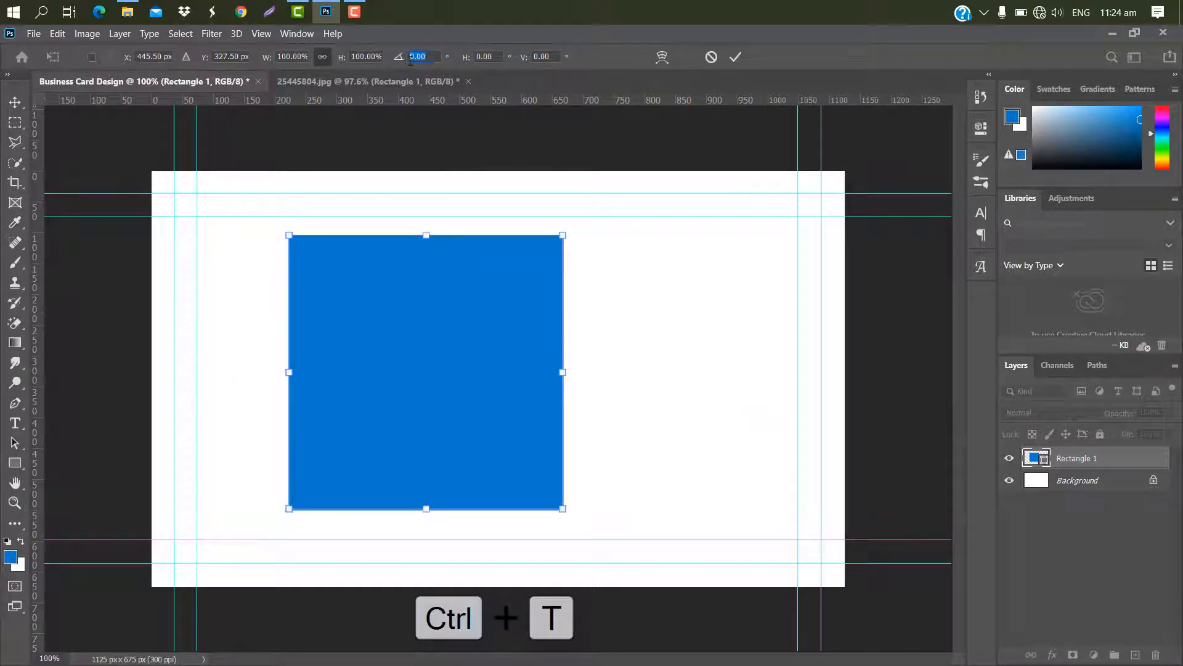
pyautogui.write('45')
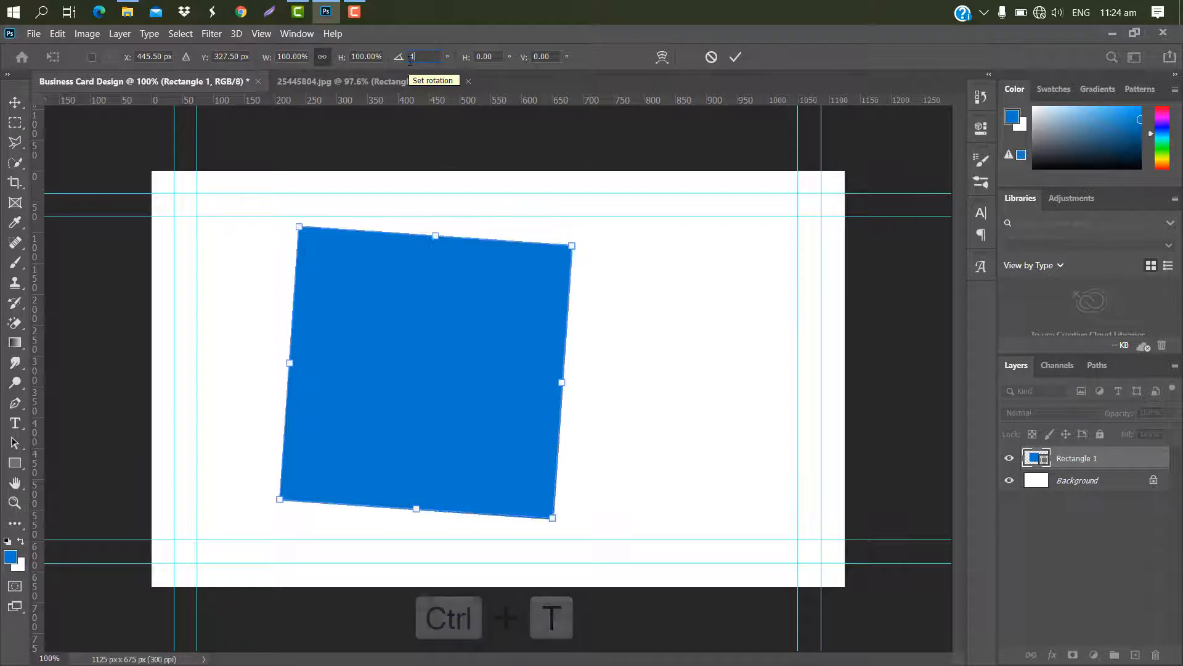
pyautogui.click(736, 57)
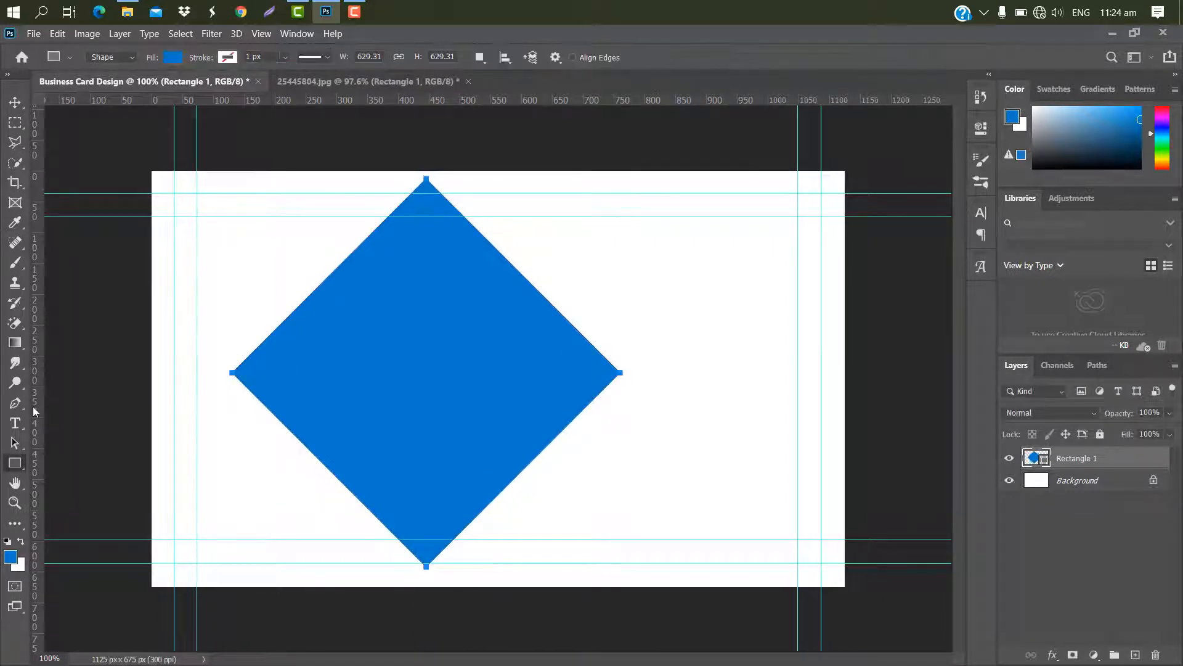
# Add a vertical guide through the diamond's centre and rasterize the diamond's layer
pyautogui.moveTo(35, 406); pyautogui.dragTo(425, 404)
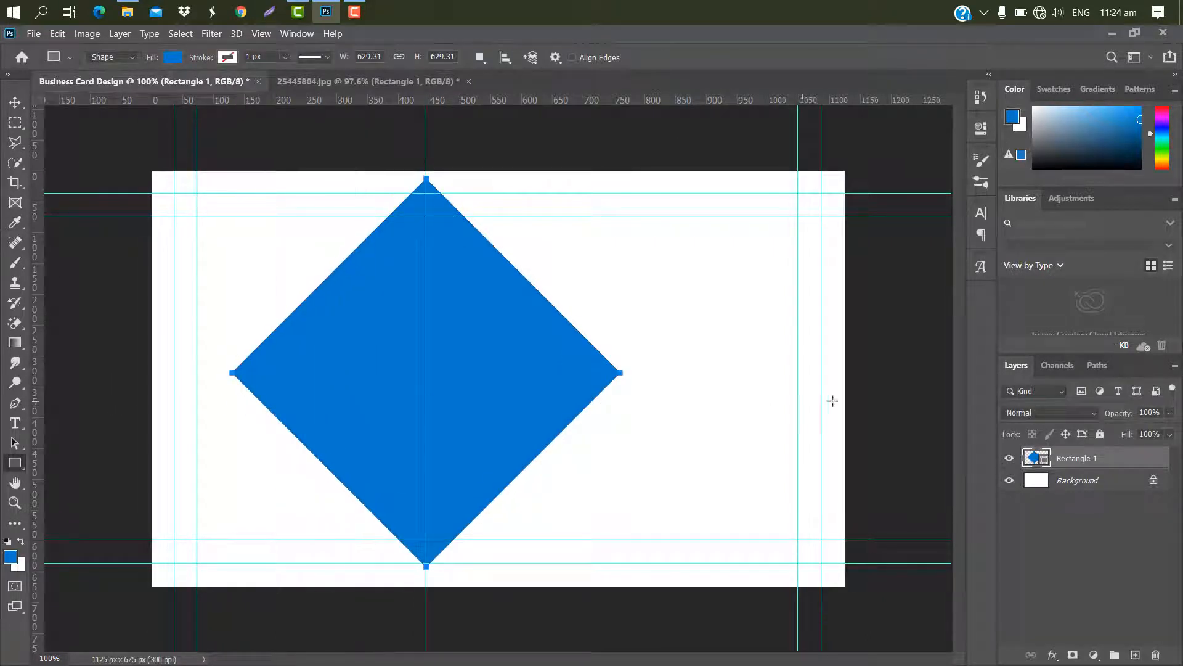
pyautogui.rightClick(1124, 458)
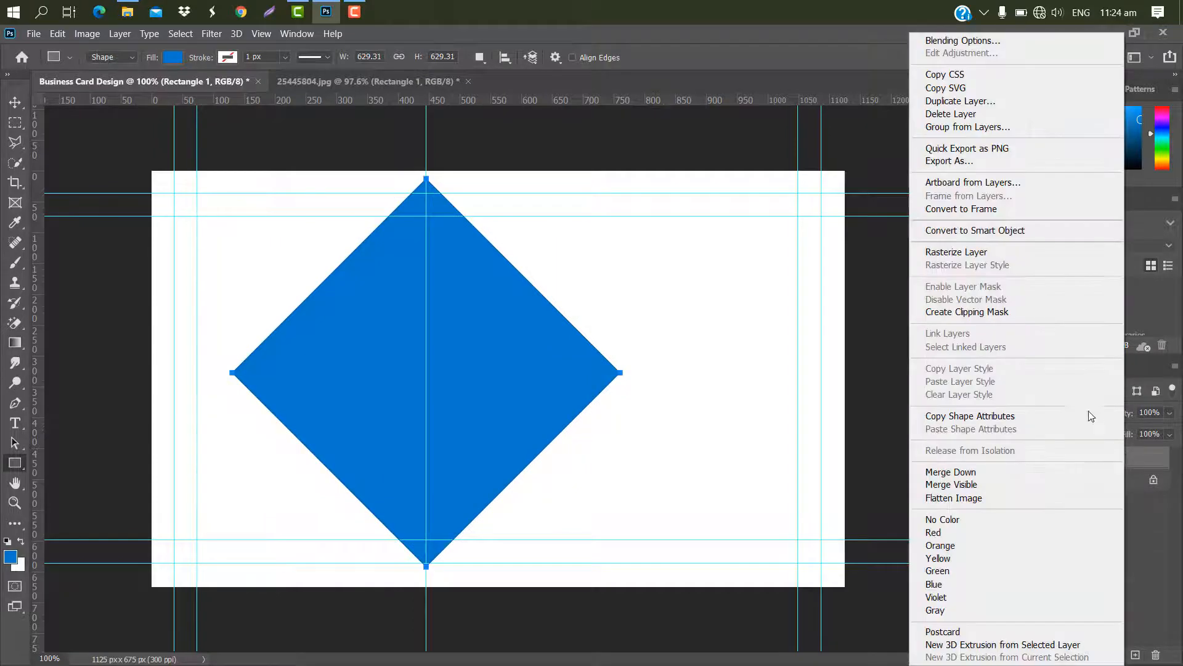
pyautogui.click(988, 257)
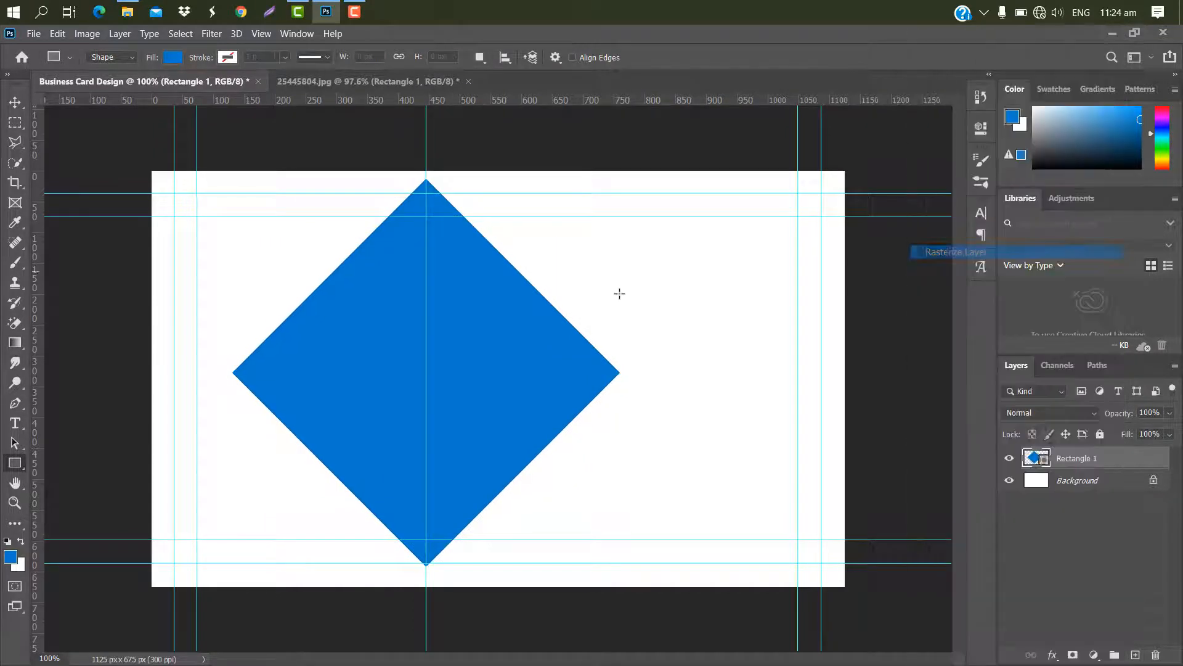
# Delete the diamond's right half along the centre guide using a rectangular selection, and deselect
pyautogui.click(15, 122)
pyautogui.moveTo(426, 170); pyautogui.dragTo(628, 639)
pyautogui.press('Delete')
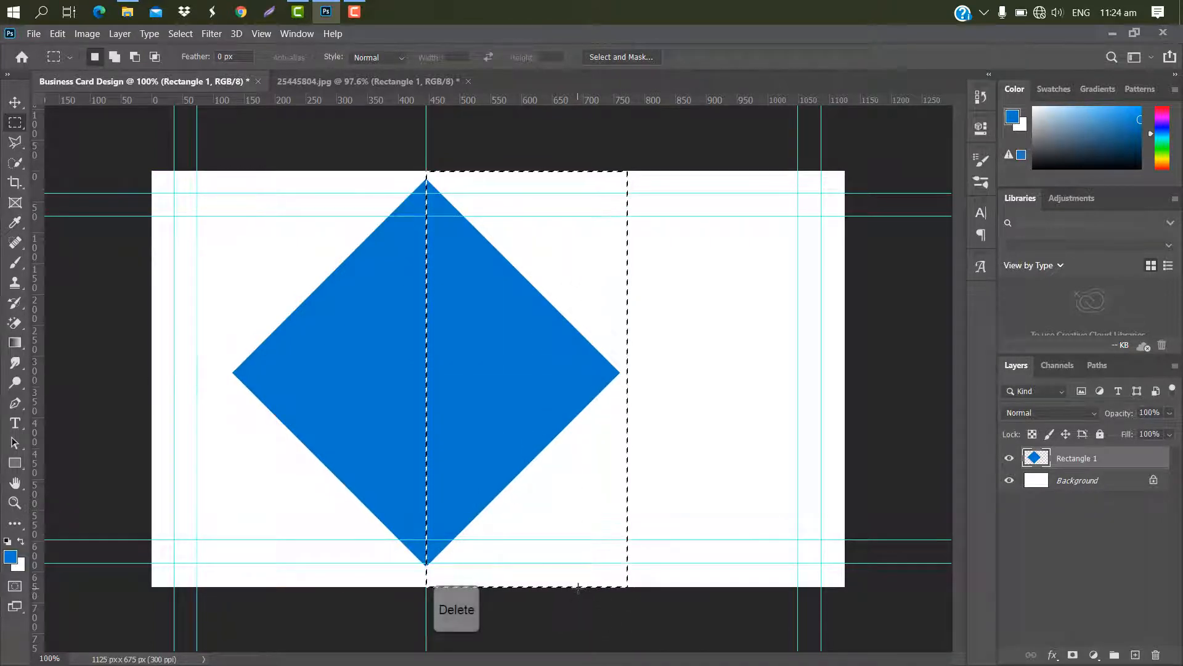
pyautogui.click(20, 103)
pyautogui.hotkey('ctrl', 'd')
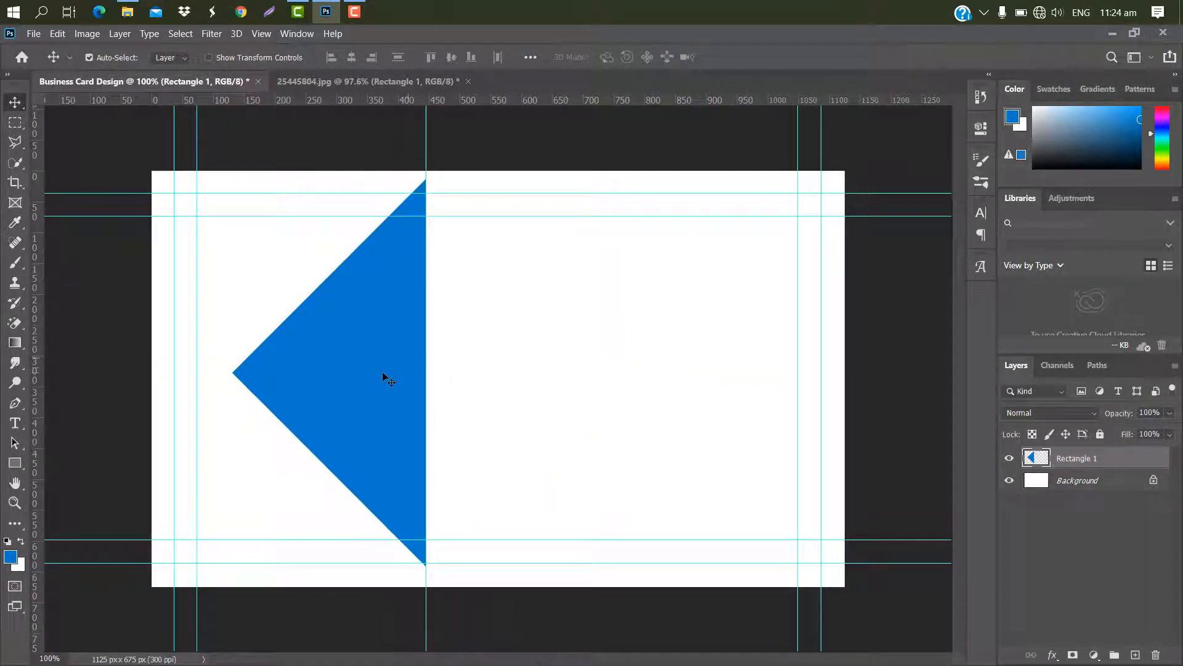
# Rotate the blue triangle to about -124° and move it so it extends past the card's lower edge
pyautogui.hotkey('ctrl', 't')
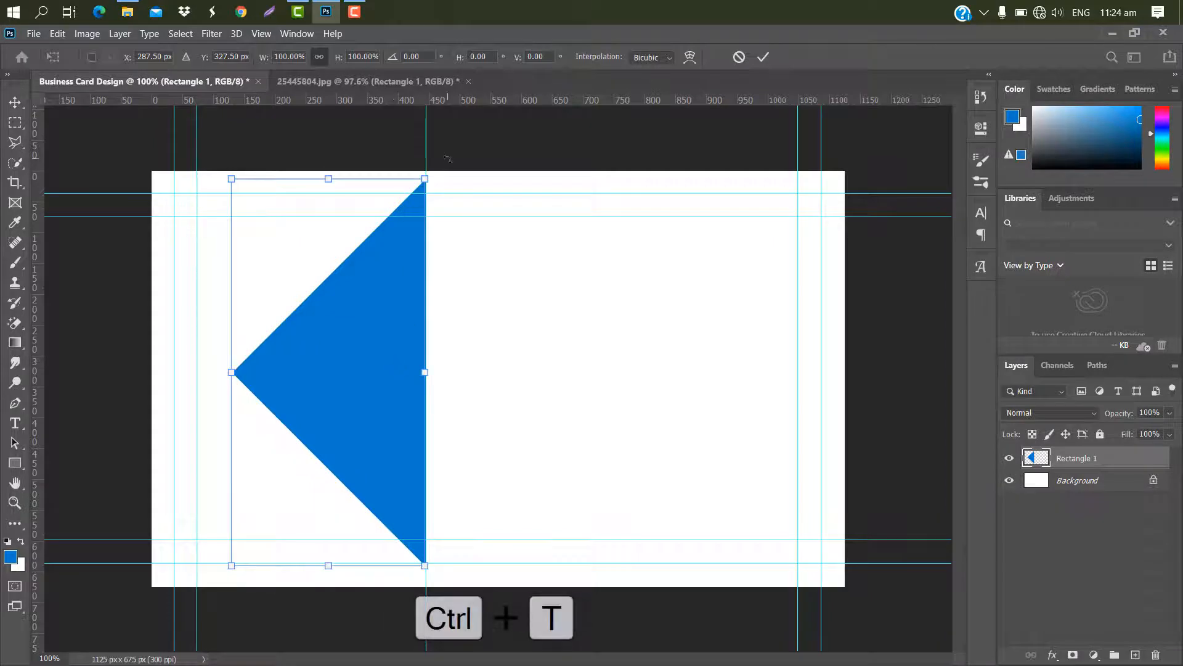
pyautogui.moveTo(447, 158); pyautogui.dragTo(72, 531)
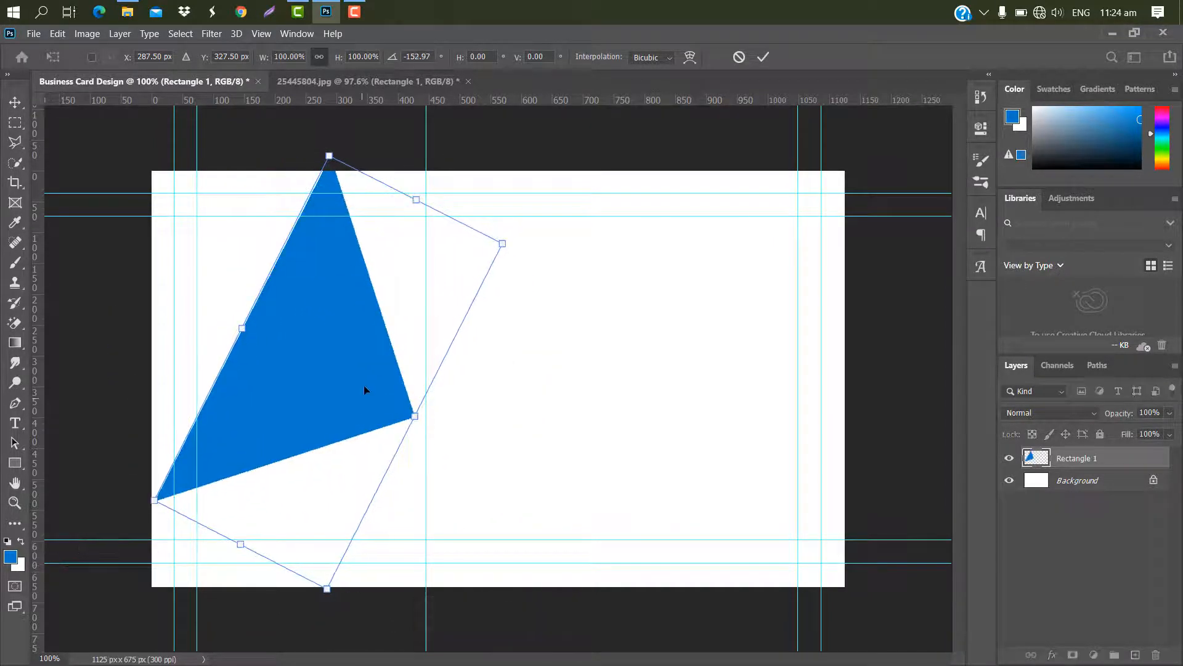
pyautogui.moveTo(365, 386); pyautogui.dragTo(458, 511)
pyautogui.moveTo(653, 264); pyautogui.dragTo(548, 519)
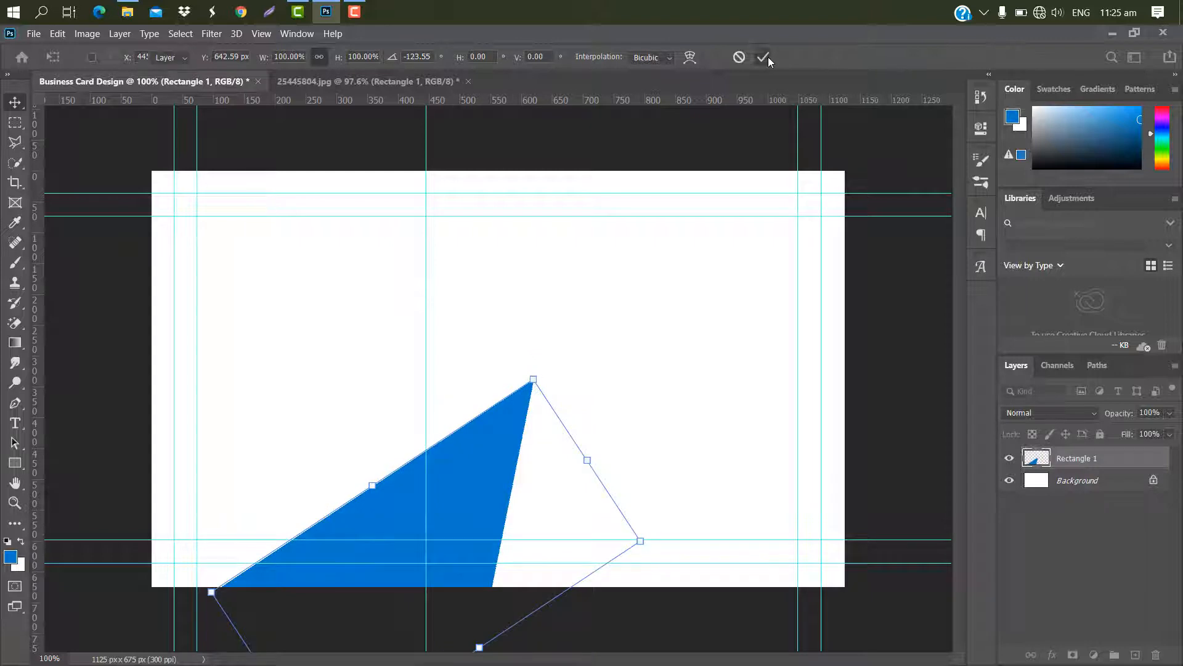
pyautogui.click(763, 56)
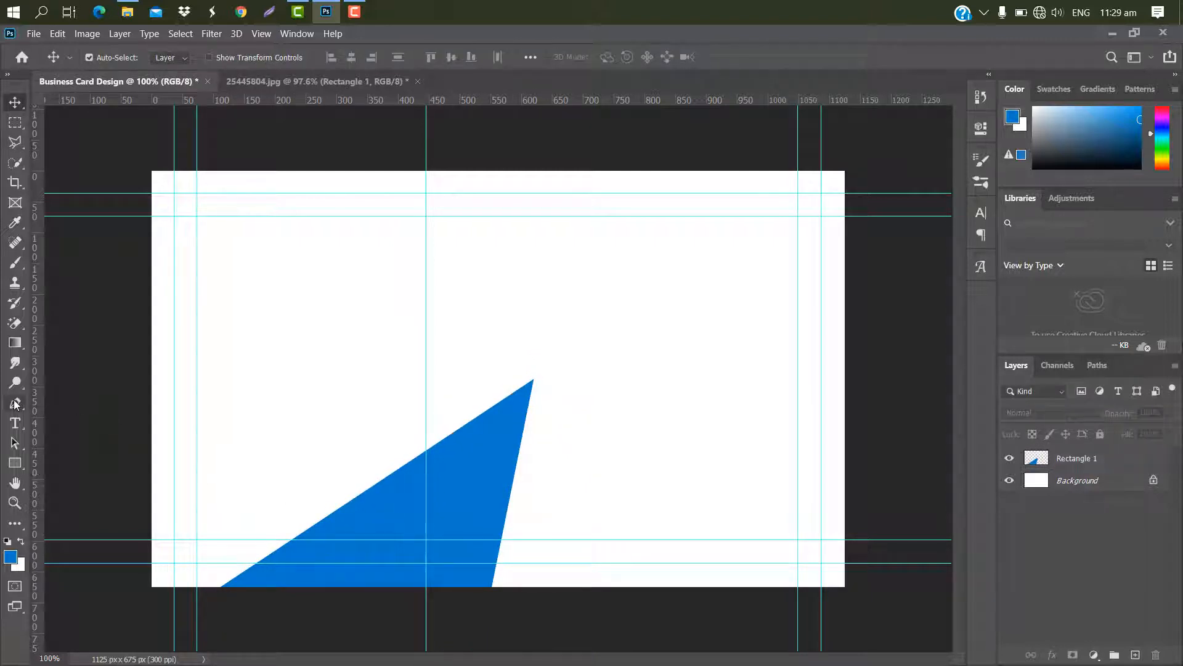
# Draw a blue triangle about 372 × 504 px with the Pen tool, from the first triangle's upper edge and tip to above the card
pyautogui.click(15, 404)
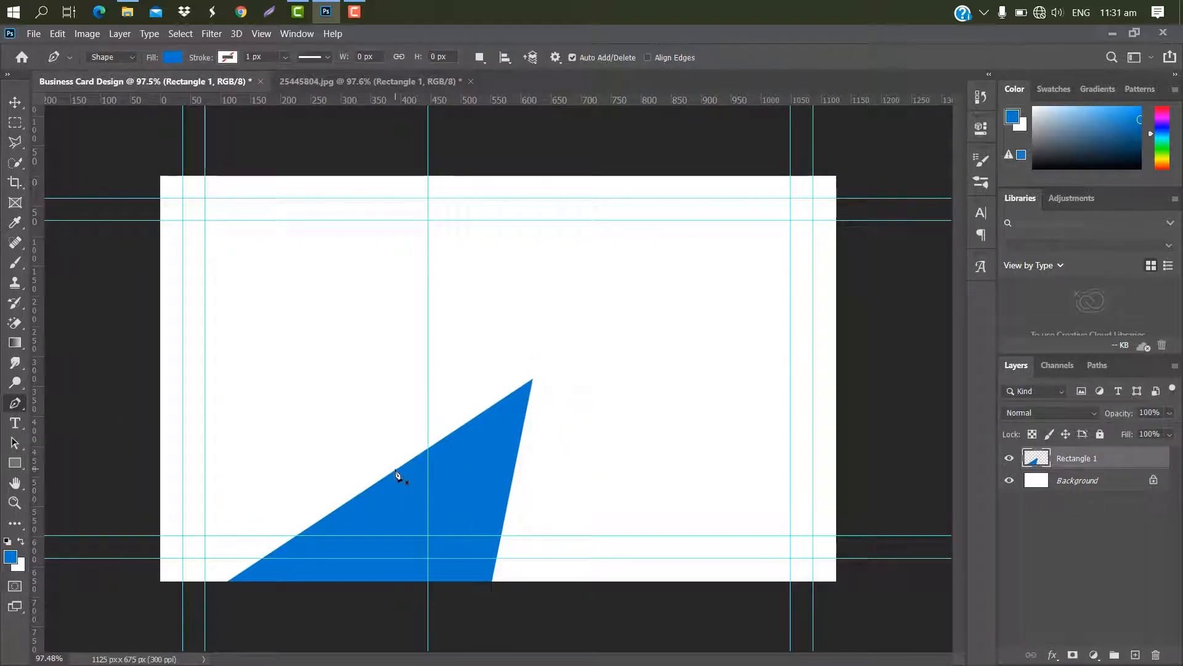
pyautogui.click(395, 470)
pyautogui.click(310, 167)
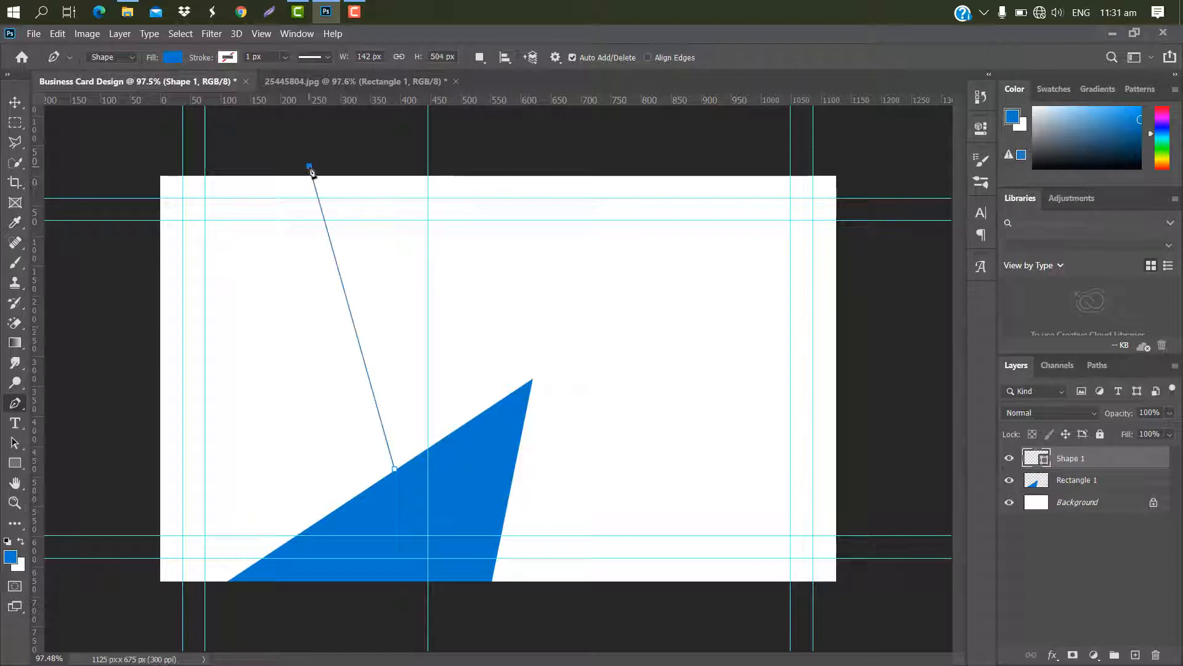
pyautogui.click(533, 377)
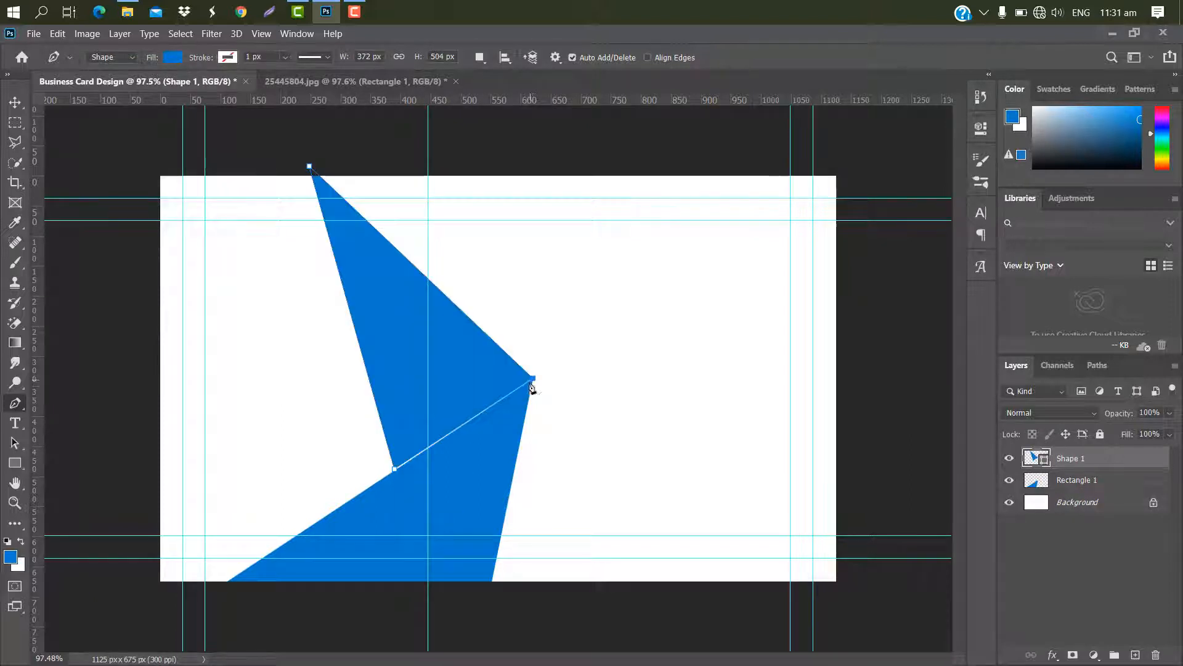
pyautogui.click(397, 472)
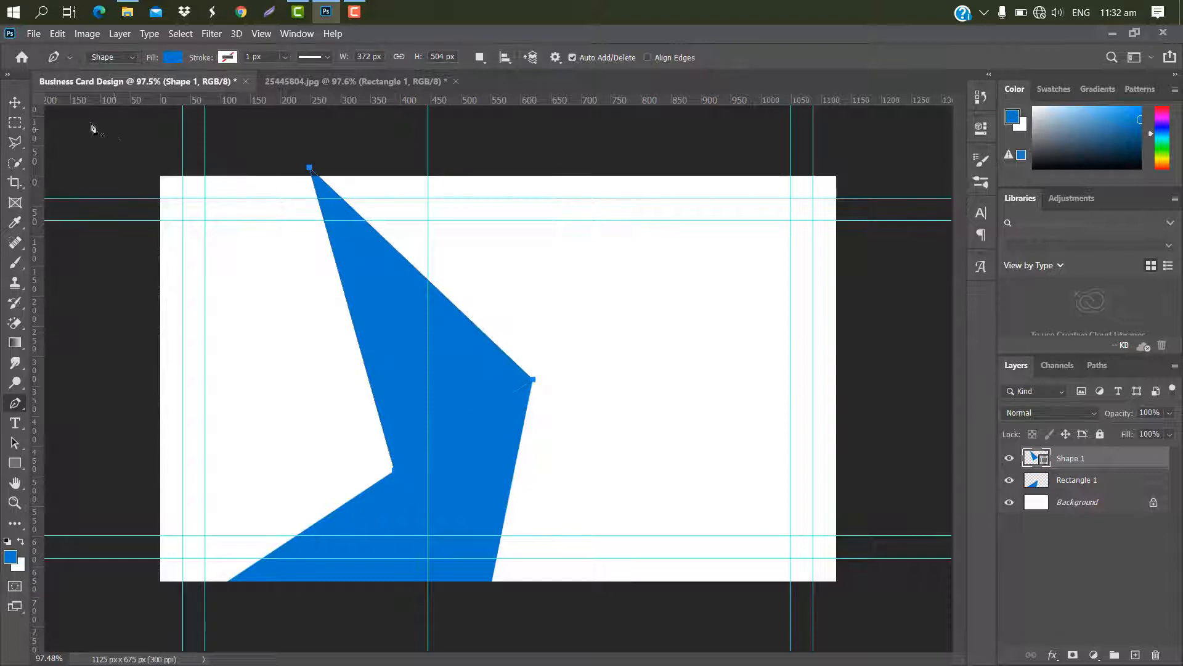
# Move the Shape 1 layer below the Rectangle 1 layer
pyautogui.click(15, 102)
pyautogui.scroll(2, 697, 282)
pyautogui.moveTo(1102, 467); pyautogui.dragTo(1113, 498)
# Add a Gradient Overlay to the Shape 1 layer with its stops coloured 4f9707 at the start and 157722 at the end
pyautogui.doubleClick(1120, 484)
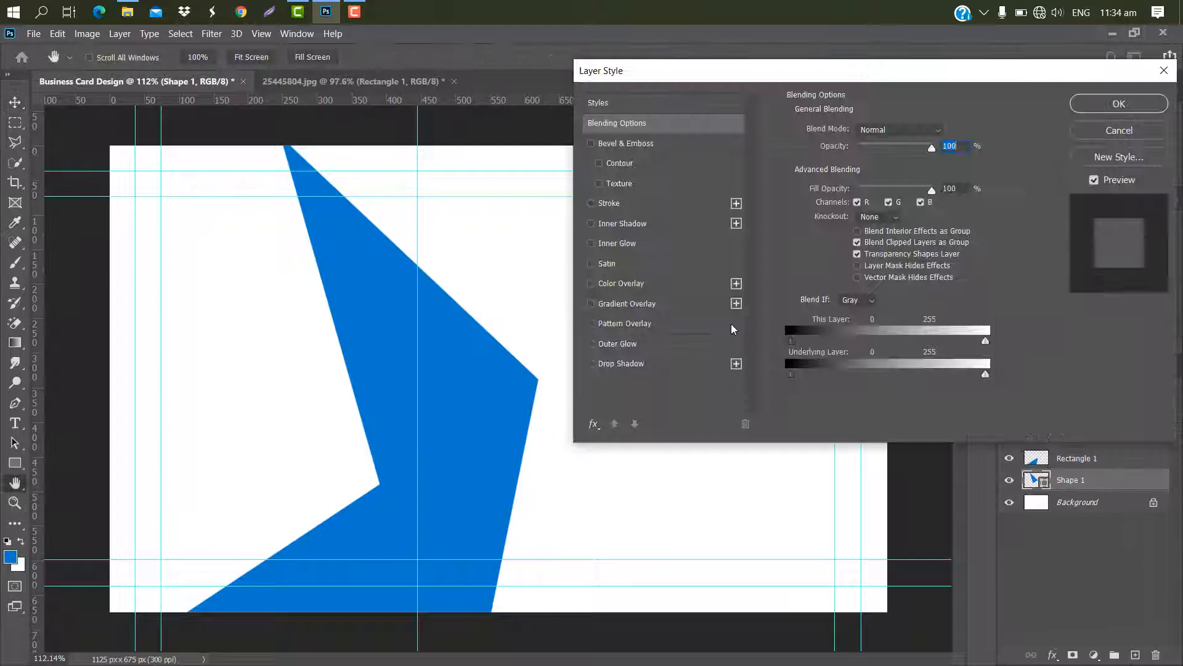
pyautogui.click(682, 298)
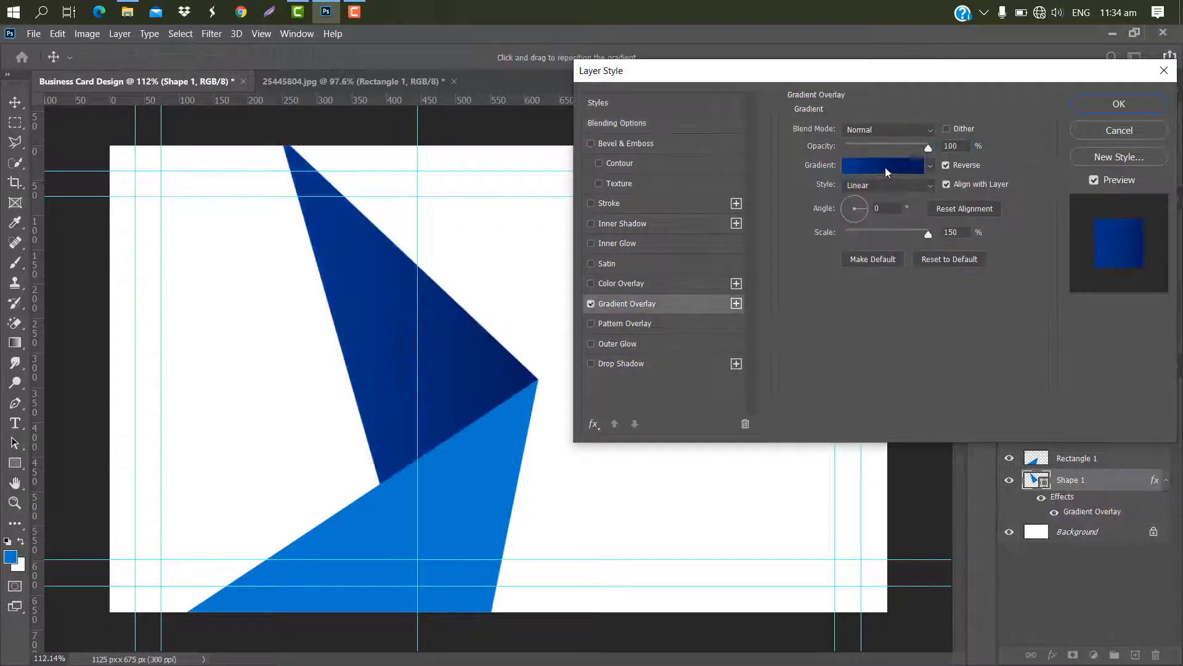
pyautogui.click(885, 165)
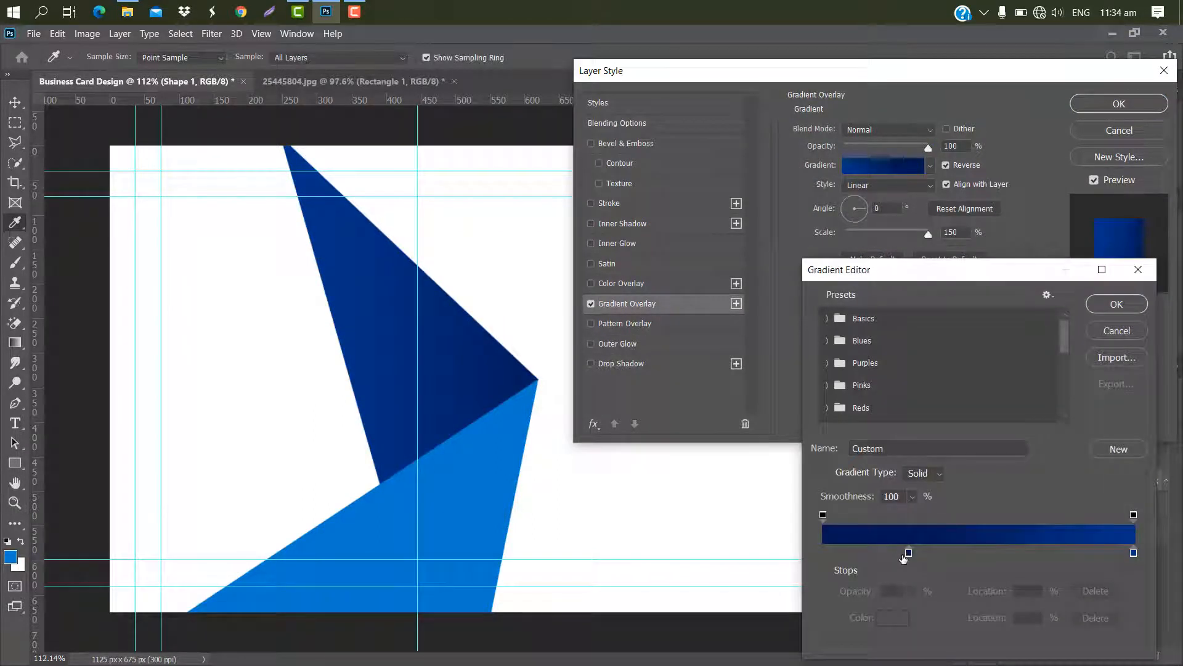
pyautogui.doubleClick(908, 553)
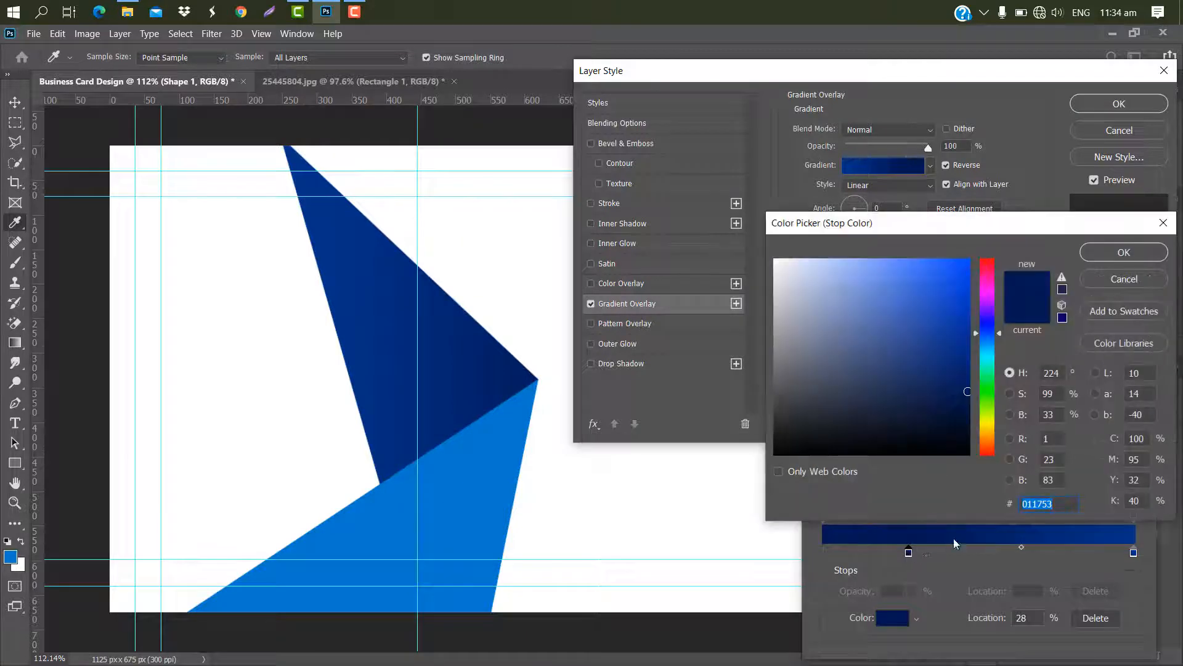
pyautogui.write('4f9707')
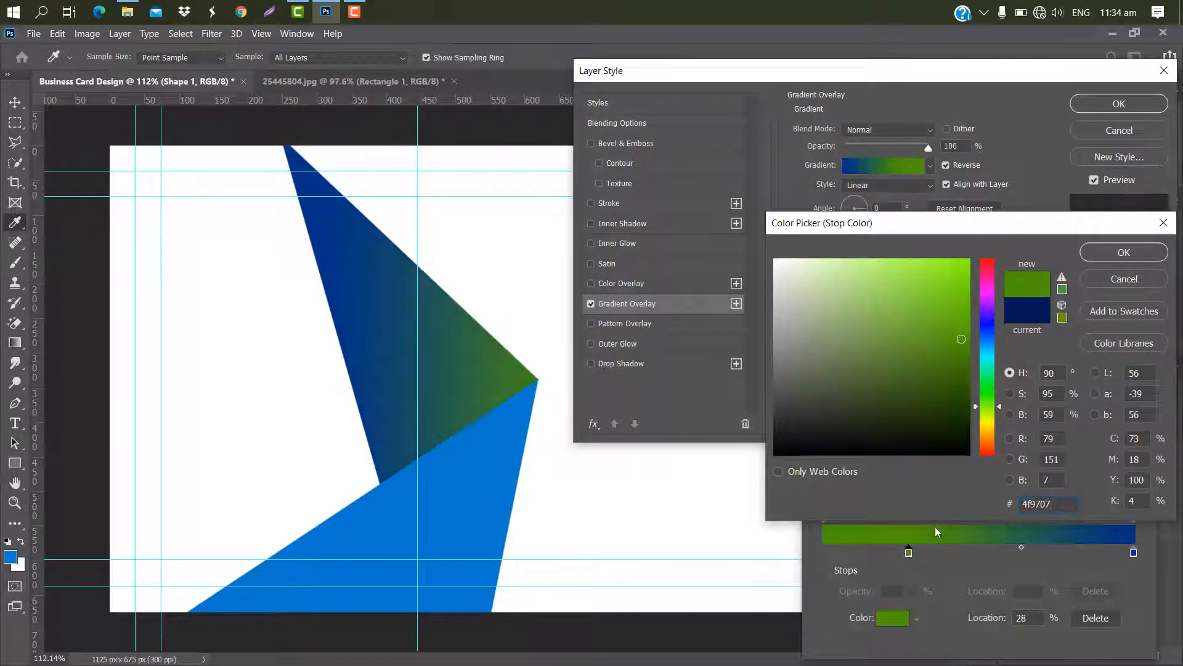
pyautogui.click(1125, 253)
pyautogui.doubleClick(1134, 552)
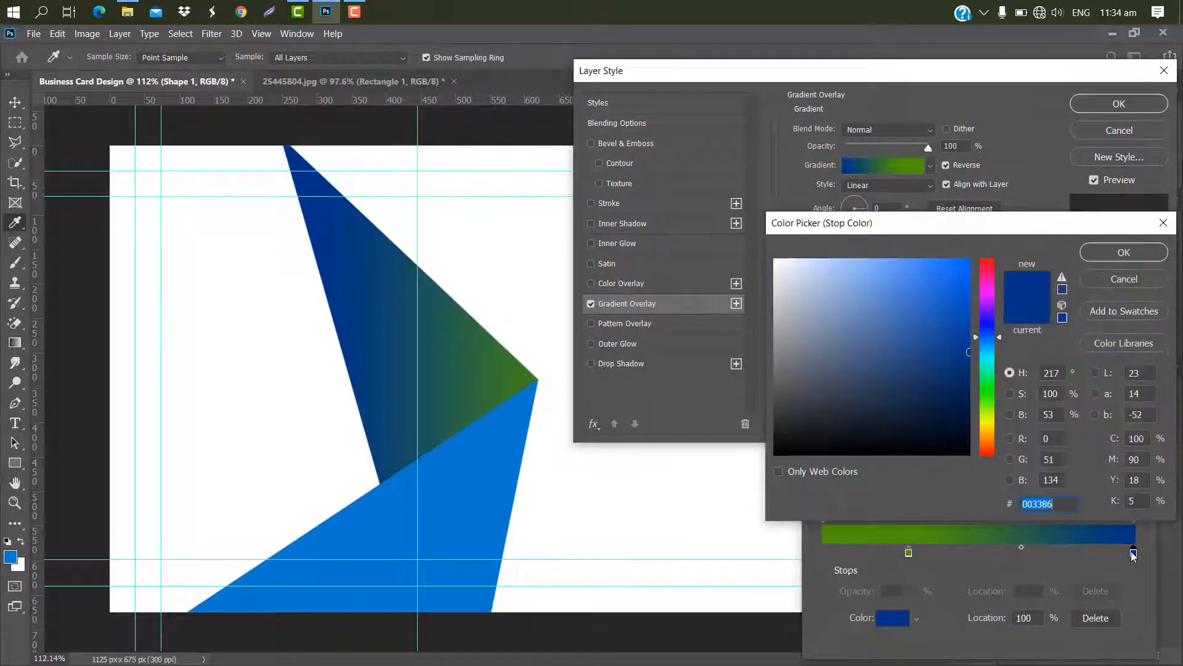
pyautogui.write('157722')
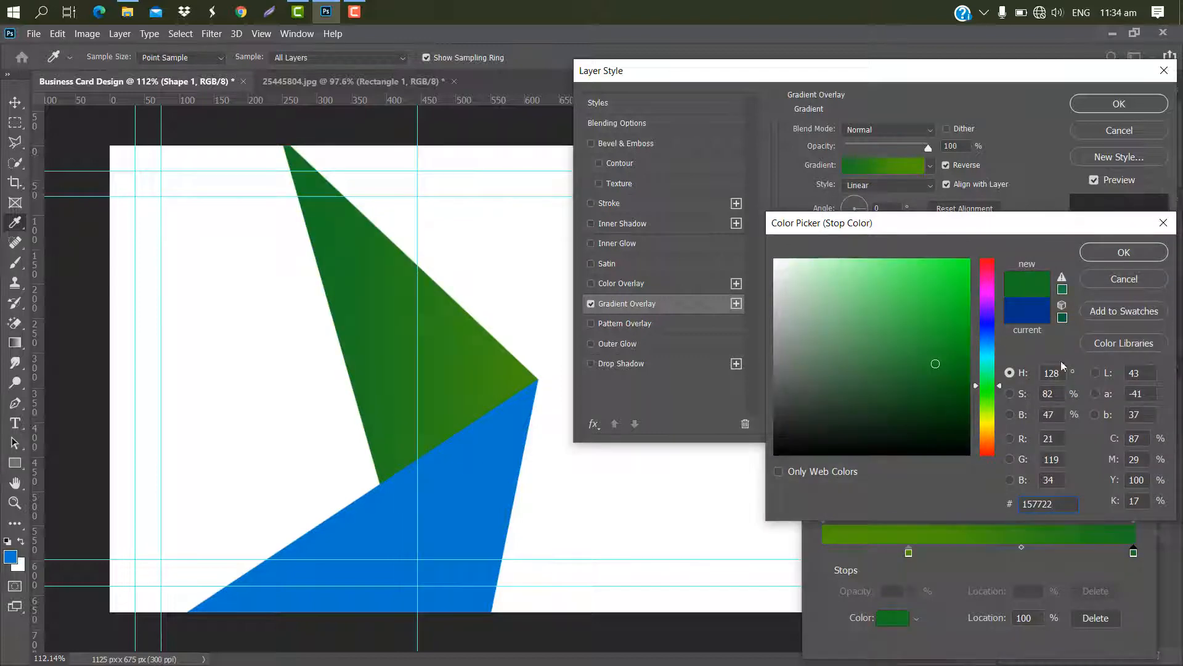
pyautogui.click(1124, 252)
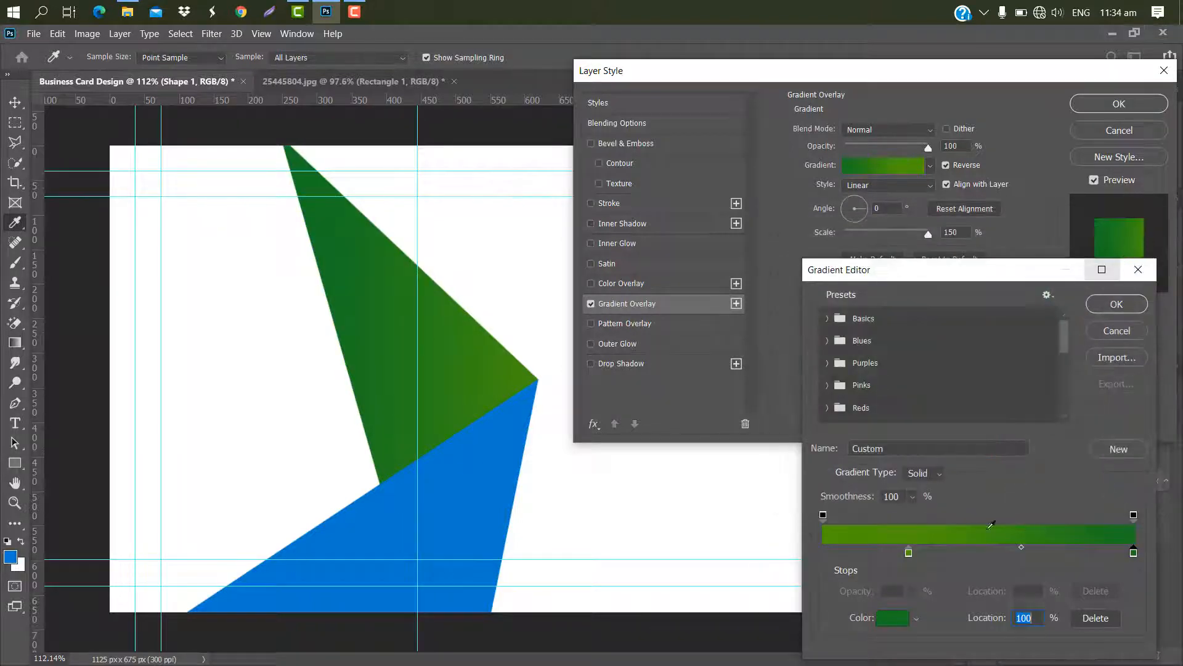
# Move the gradient's light green stop to 22% and set the overlay angle to -90° for Shape 1
pyautogui.moveTo(909, 552); pyautogui.dragTo(891, 547)
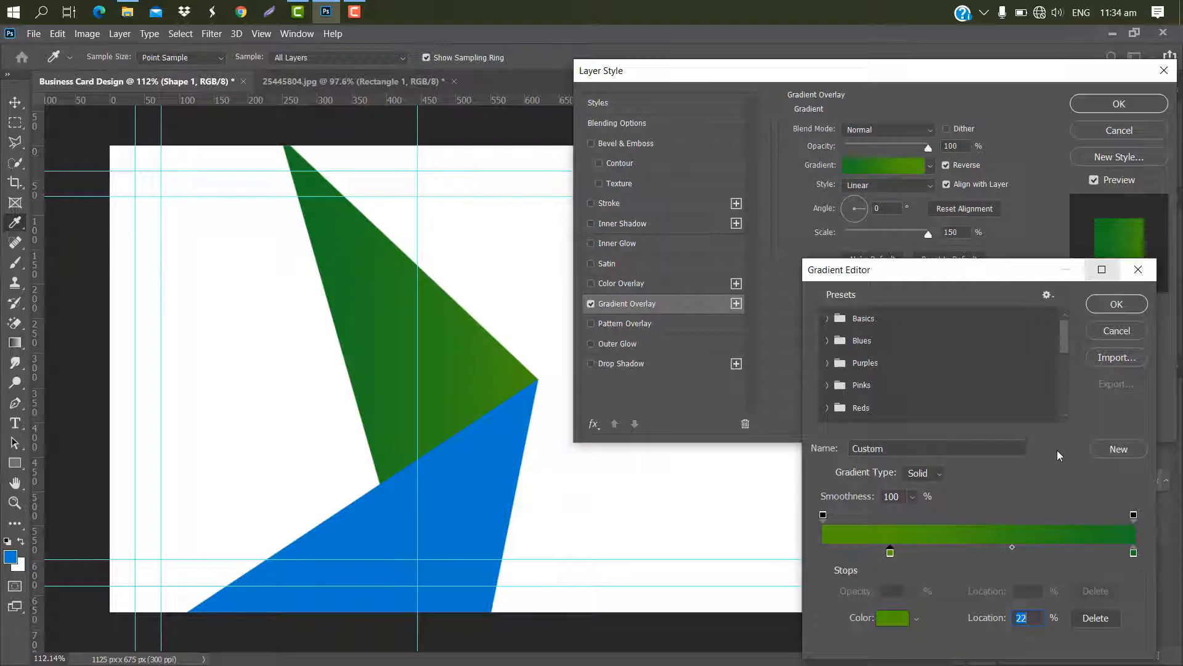
pyautogui.click(1116, 305)
pyautogui.click(858, 217)
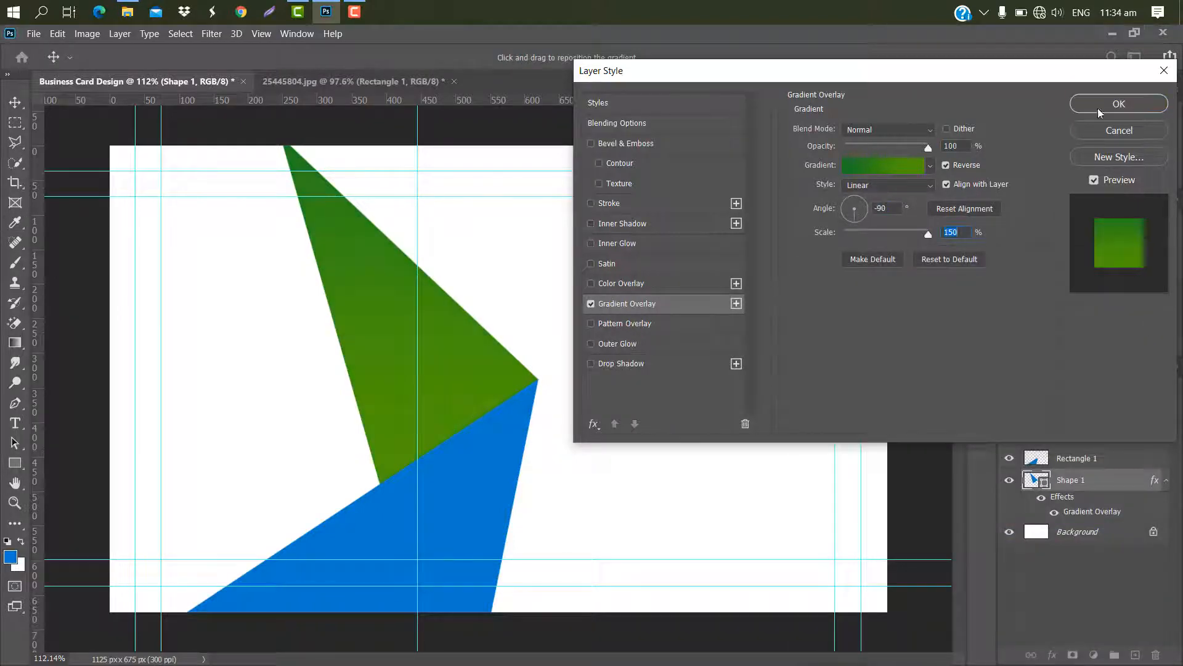
pyautogui.click(1113, 104)
# Draw a triangle about 362 × 425 px above the Background with the Pen tool, from the green-blue edge's middle to the green shape's top and right tips
pyautogui.click(16, 404)
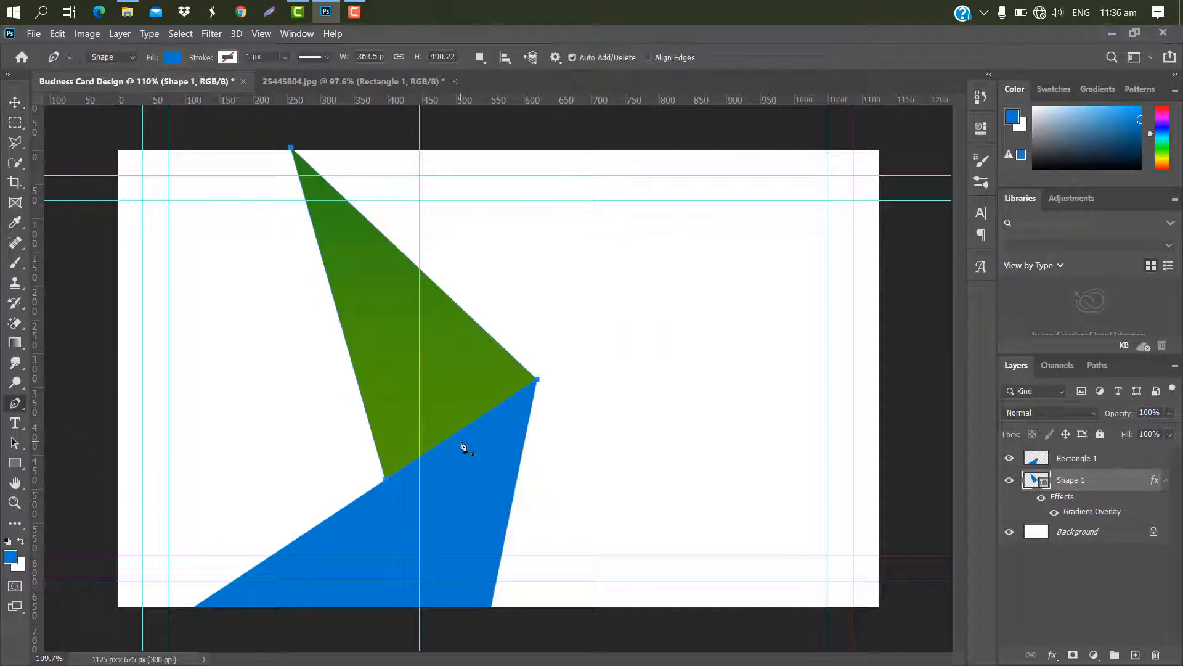
pyautogui.click(1123, 533)
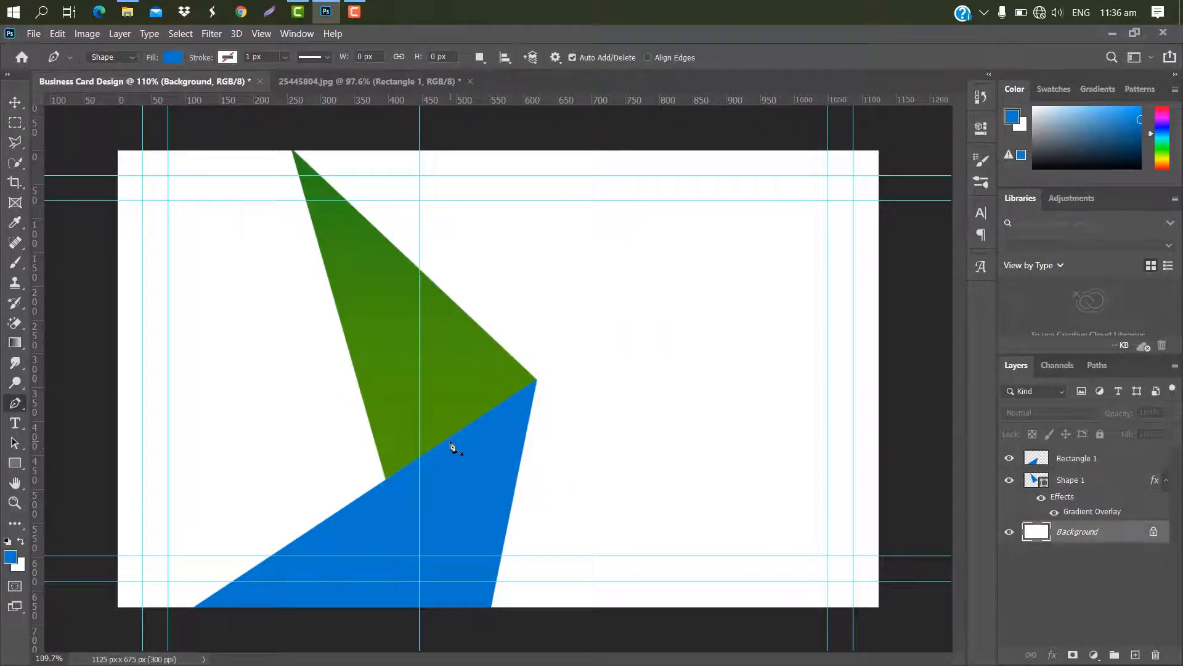
pyautogui.scroll(5, 452, 445)
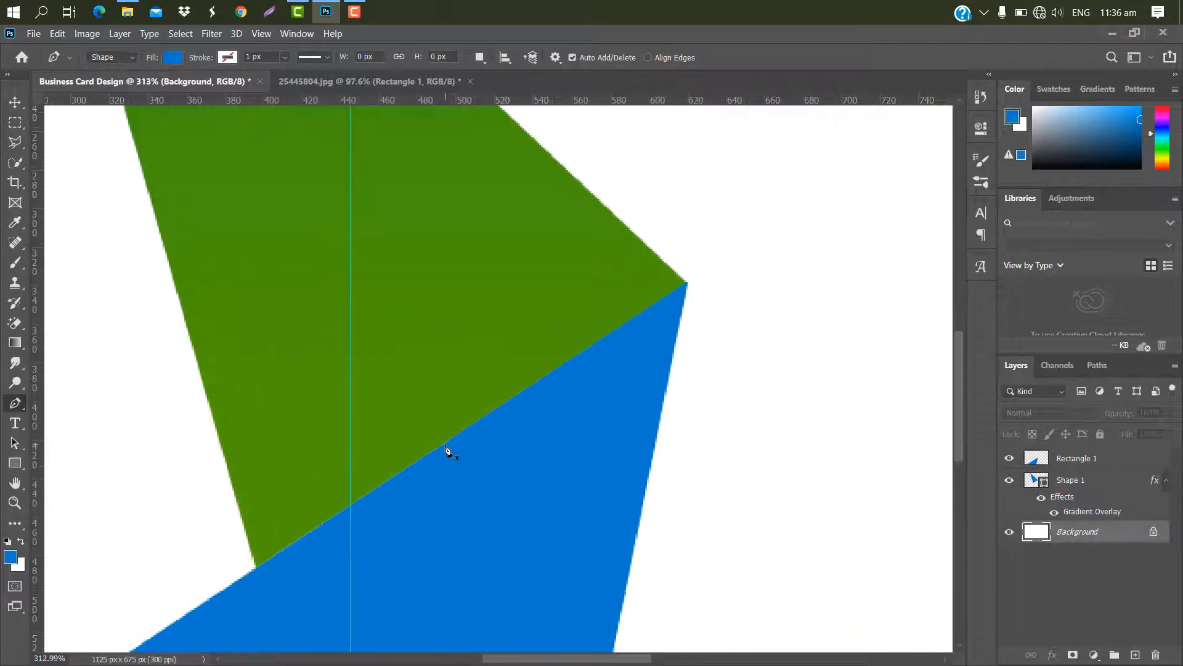
pyautogui.click(448, 450)
pyautogui.scroll(-5, 395, 443)
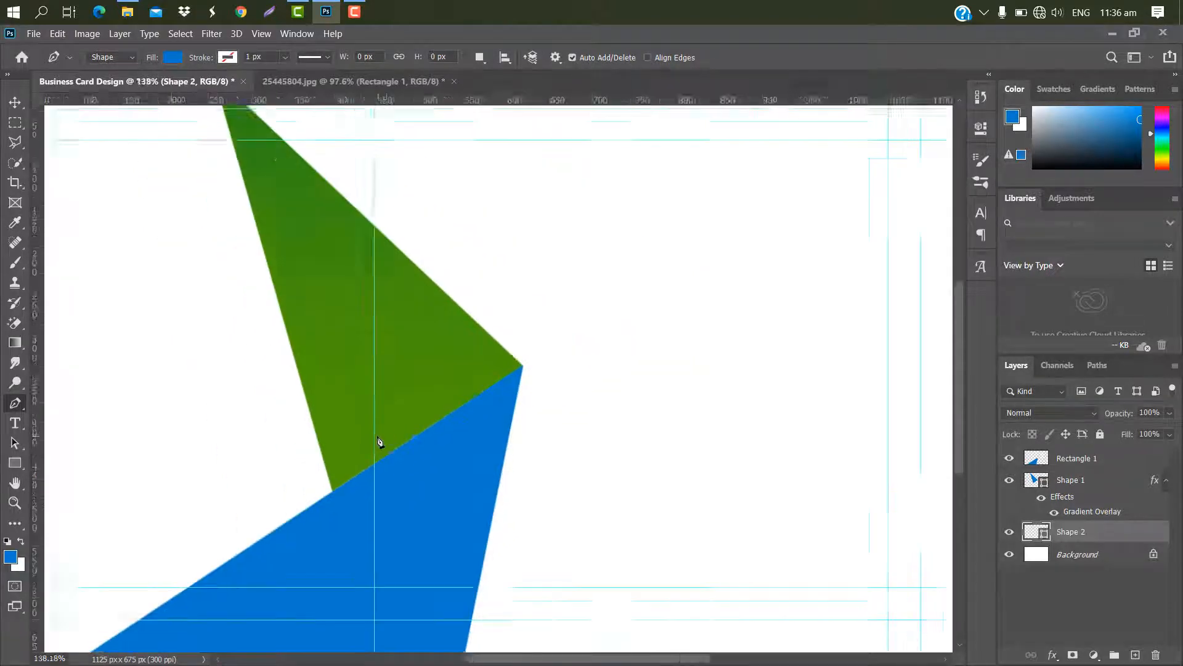
pyautogui.scroll(4, 432, 318)
pyautogui.moveTo(955, 370); pyautogui.dragTo(949, 304)
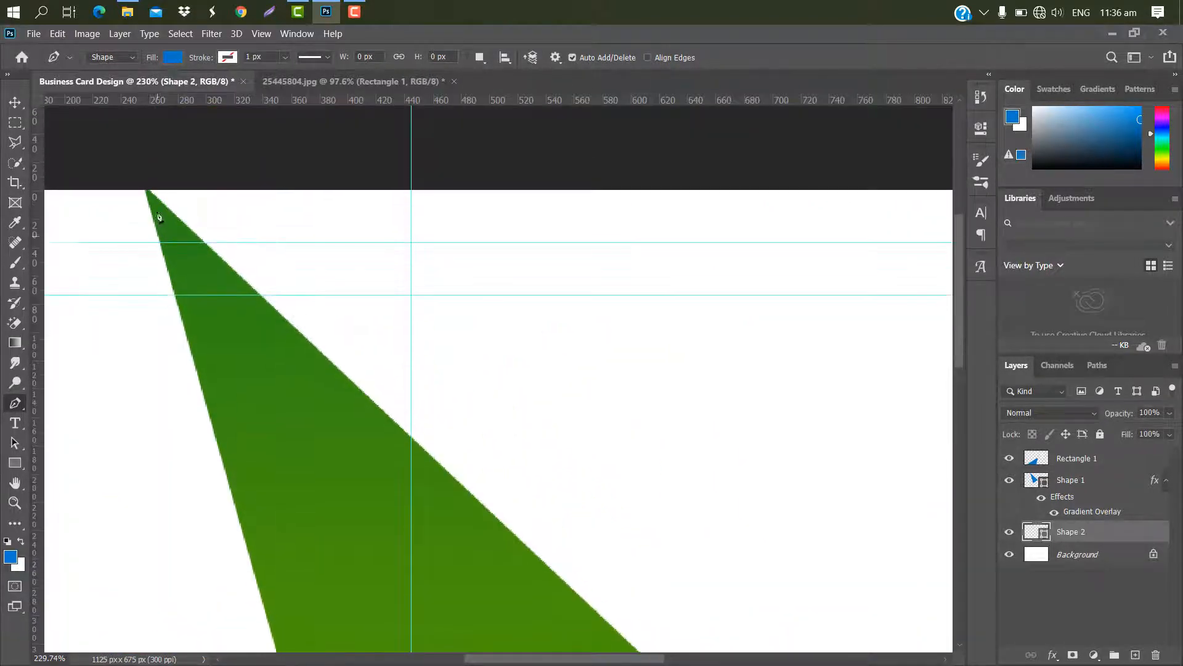
pyautogui.click(146, 186)
pyautogui.scroll(-5, 456, 244)
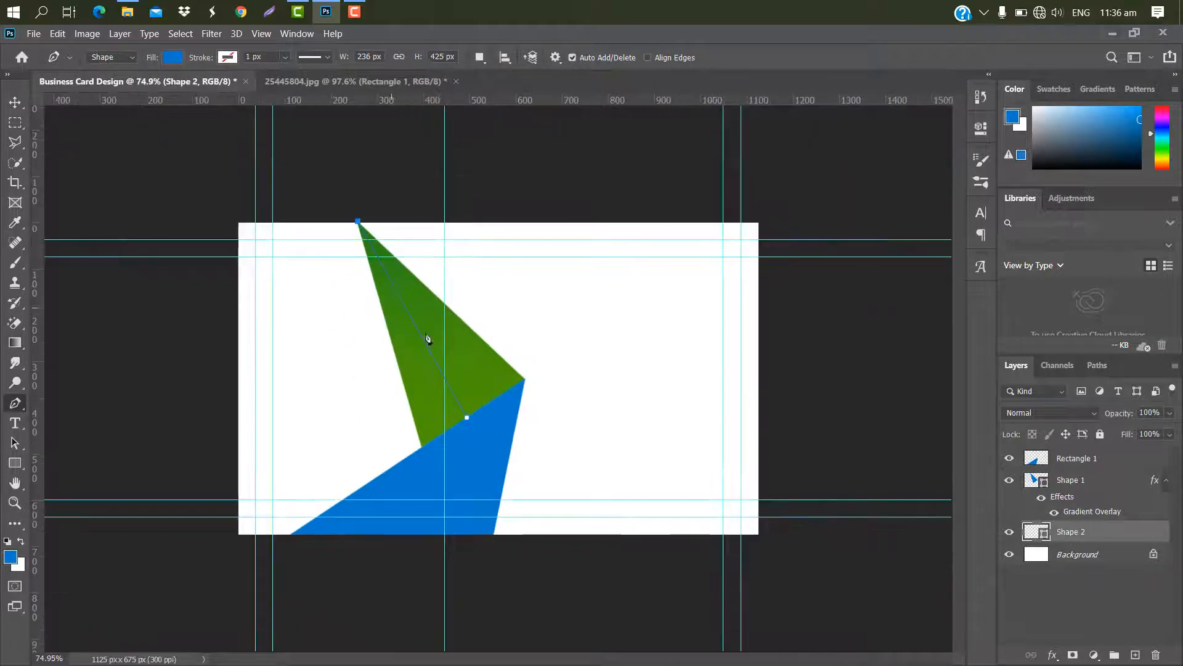
pyautogui.scroll(8, 531, 380)
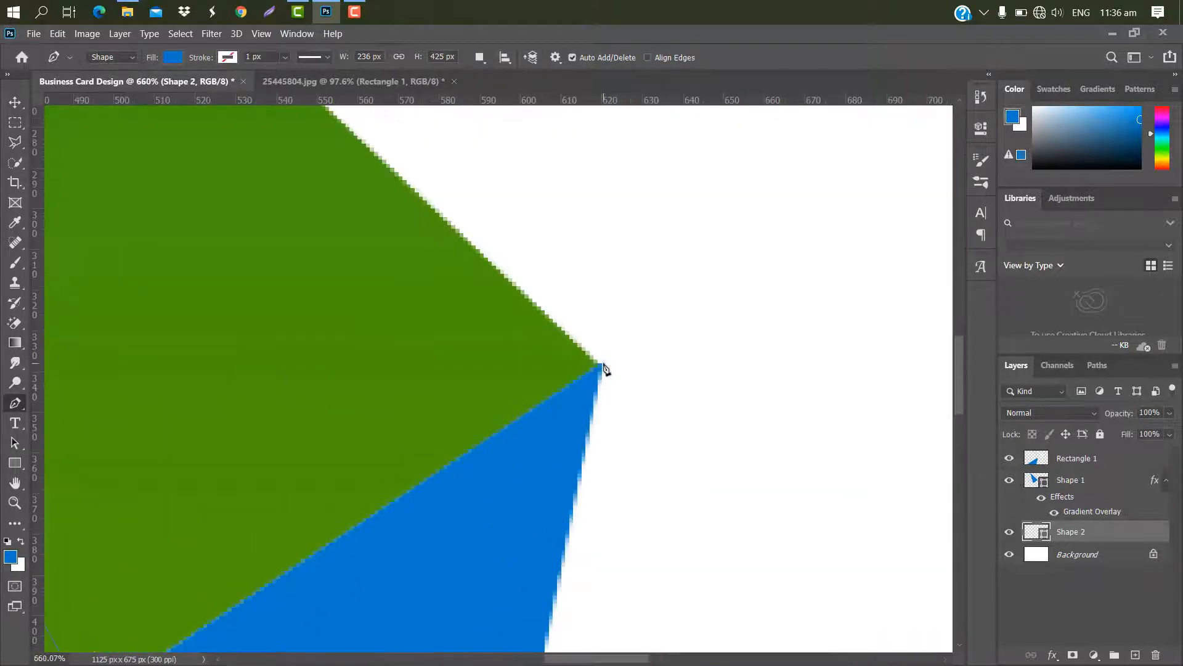
pyautogui.click(602, 368)
pyautogui.scroll(-4, 443, 329)
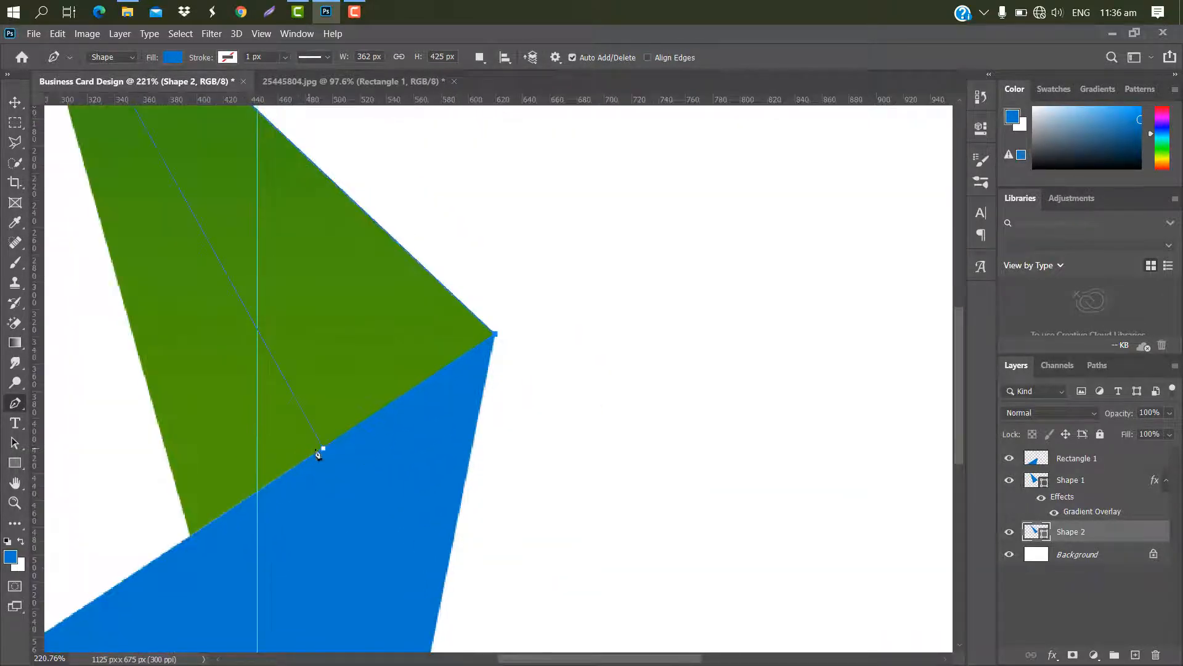
pyautogui.scroll(-3, 357, 259)
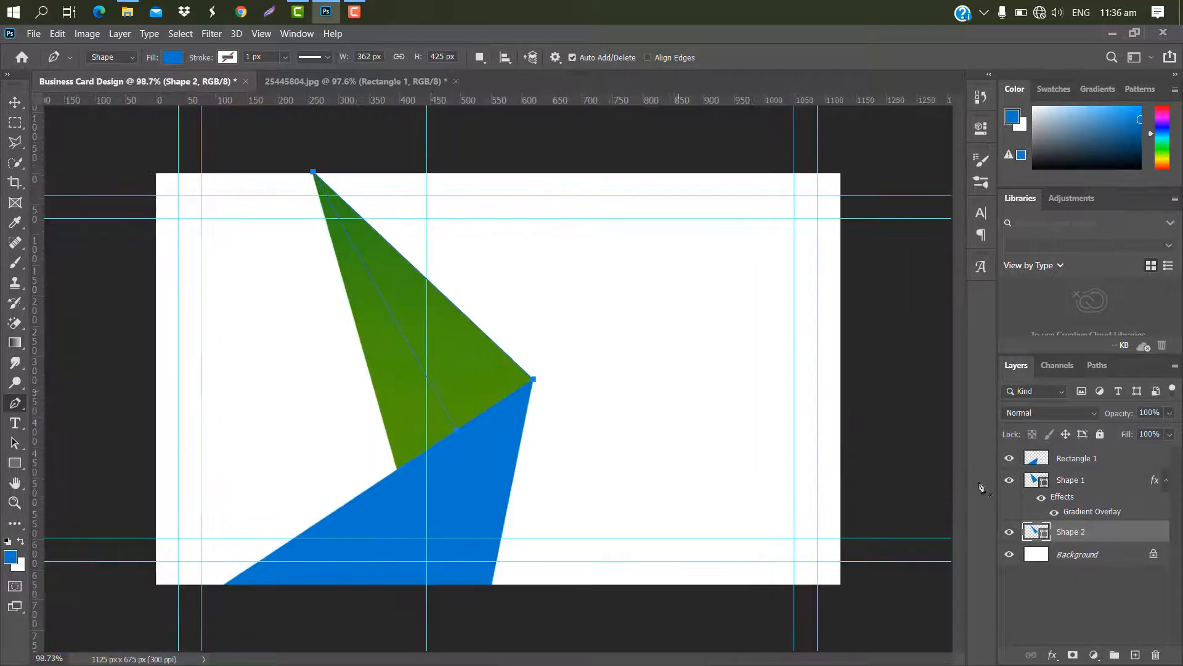
# Move the Shape 2 layer above Shape 1 and give it the green Gradient Overlay at a 102° angle
pyautogui.moveTo(1112, 536); pyautogui.dragTo(1128, 487)
pyautogui.doubleClick(1128, 487)
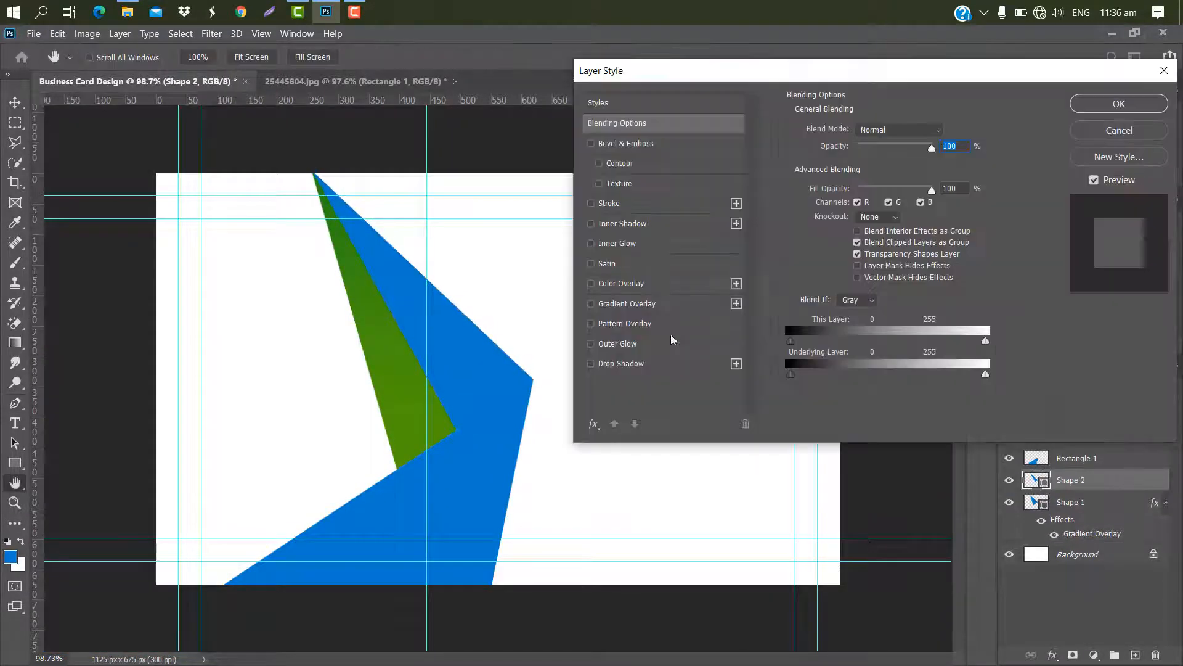
pyautogui.click(657, 305)
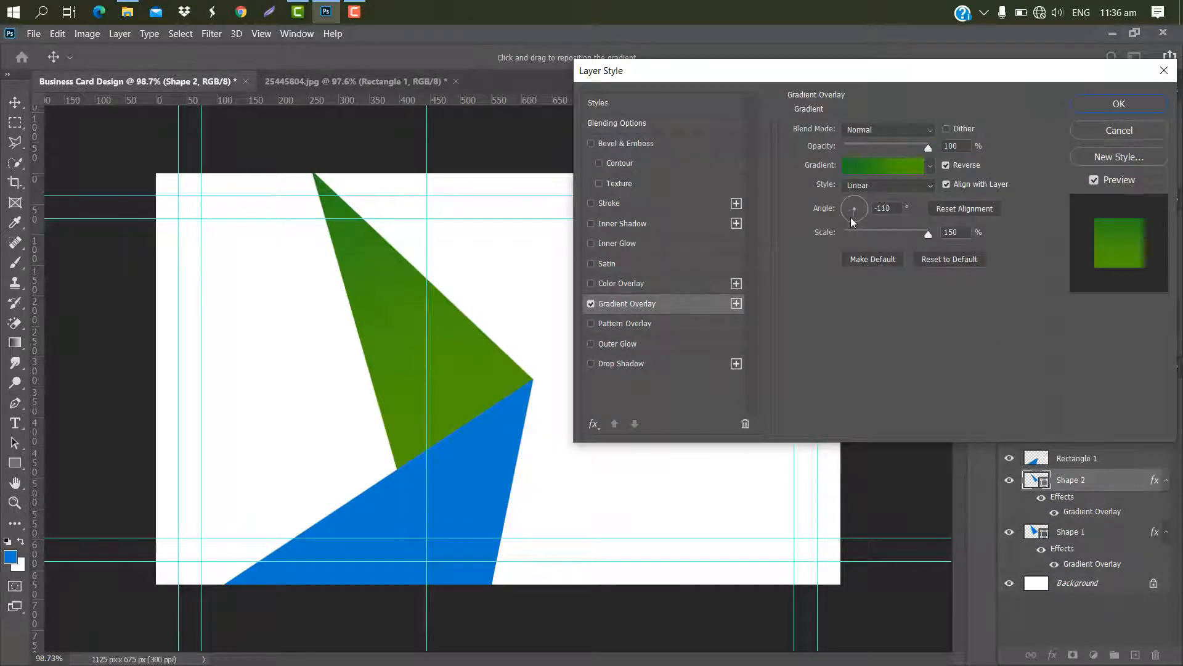
pyautogui.moveTo(851, 216)
pyautogui.mouseDown()
pyautogui.moveTo(829, 201)
pyautogui.moveTo(852, 197)
pyautogui.mouseUp()
# Add a Drop Shadow to Shape 2 with a size of 8 px and the grey colour 868383
pyautogui.click(644, 365)
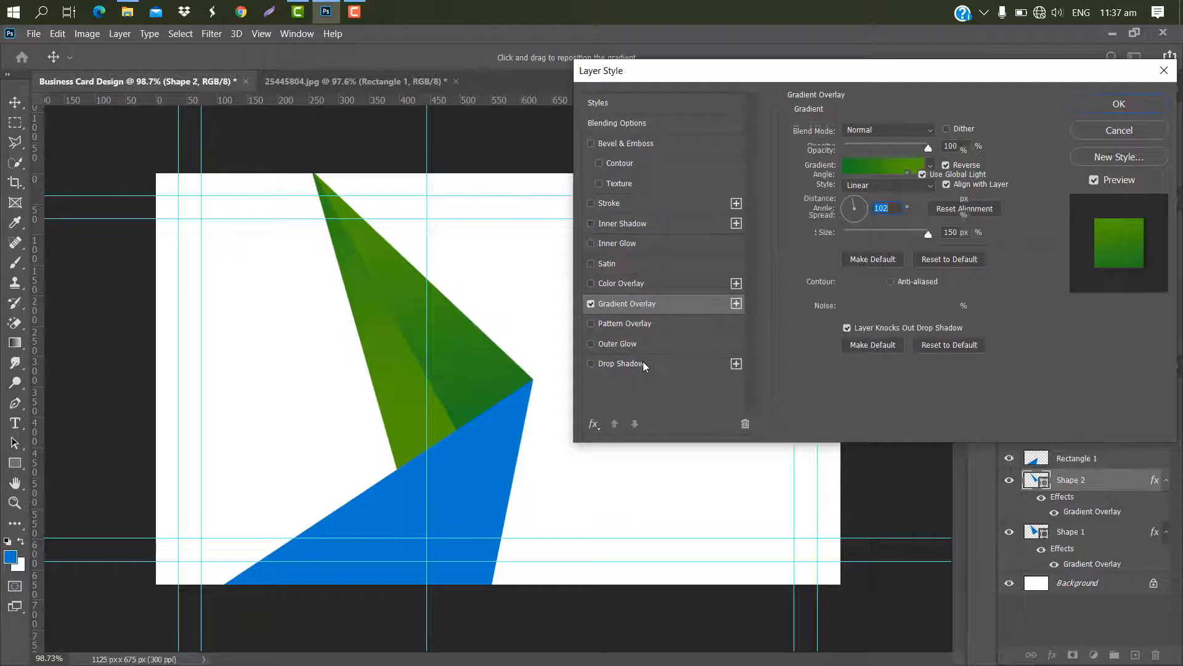
pyautogui.moveTo(863, 240); pyautogui.dragTo(852, 235)
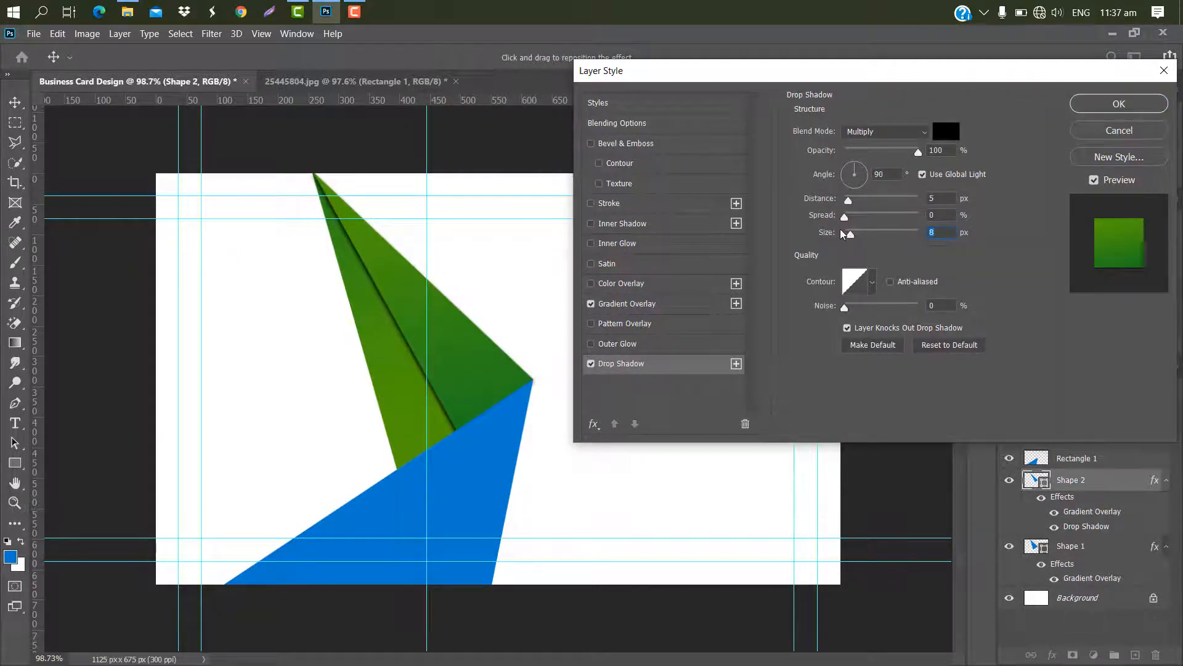
pyautogui.click(946, 131)
pyautogui.moveTo(789, 437); pyautogui.dragTo(778, 352)
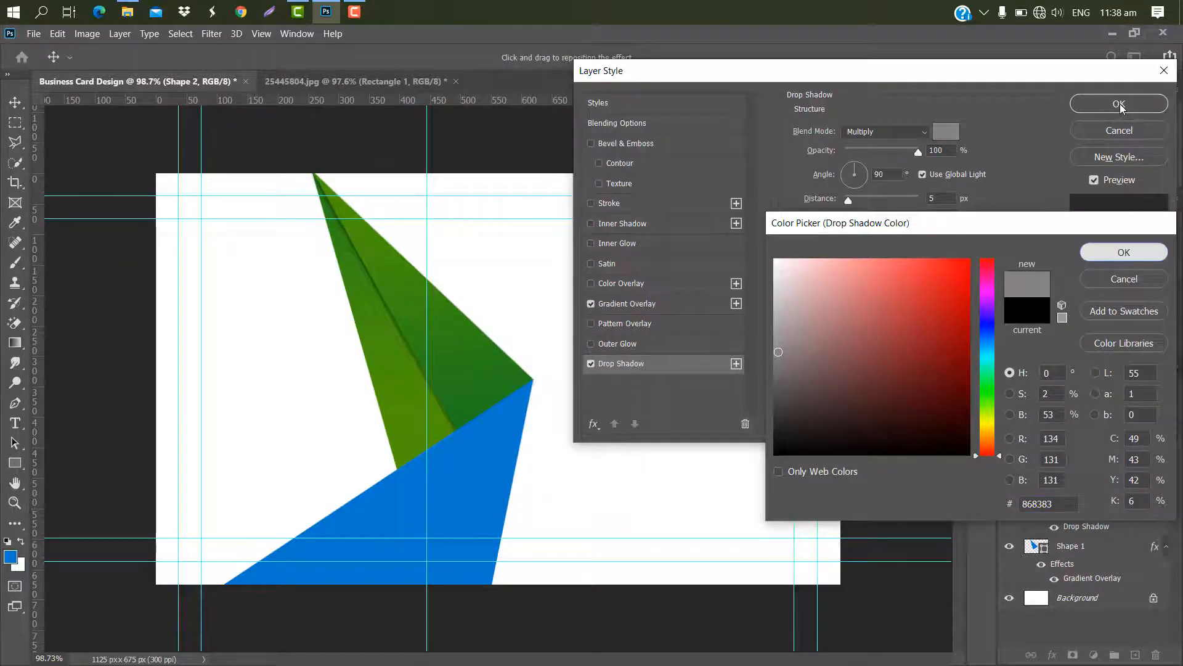
pyautogui.click(1124, 253)
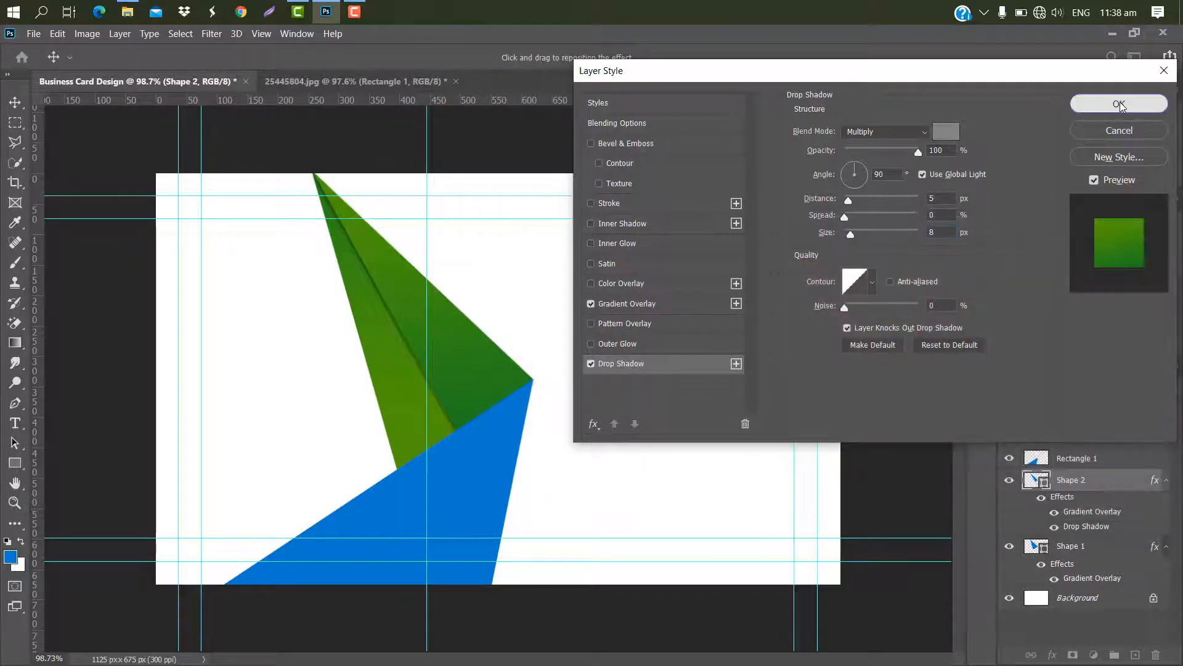
pyautogui.click(1119, 103)
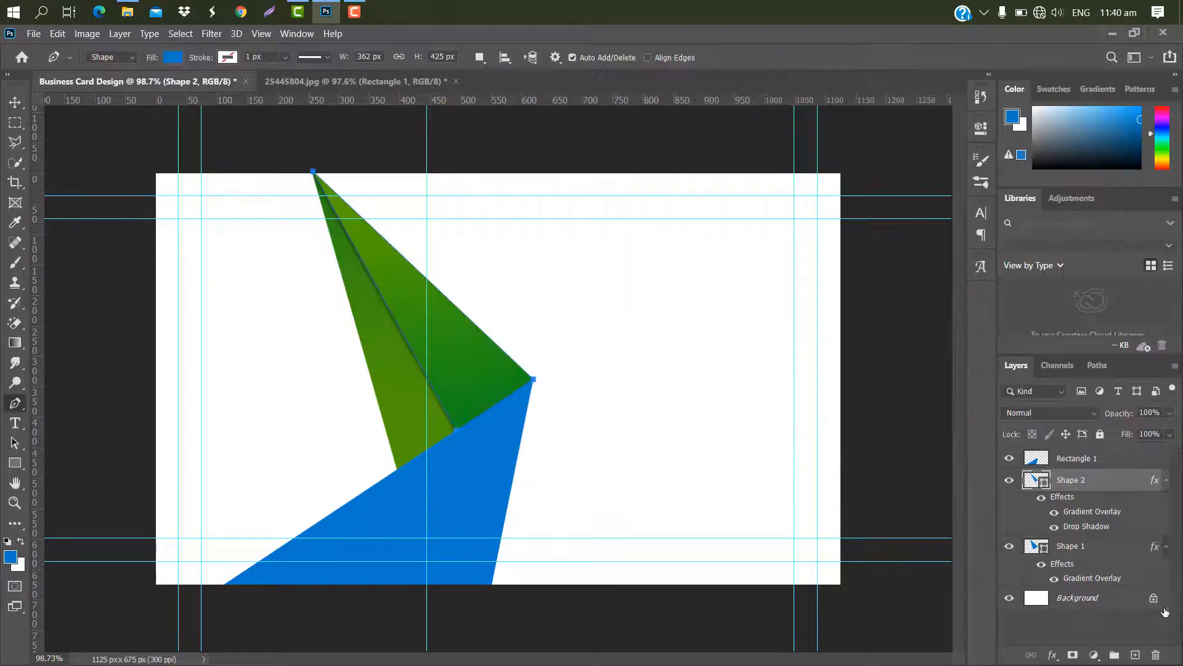
# Draw a triangle about 302 × 340 px with the Pen tool over the blue shape's right part, and move its layer above Rectangle 1
pyautogui.click(1162, 601)
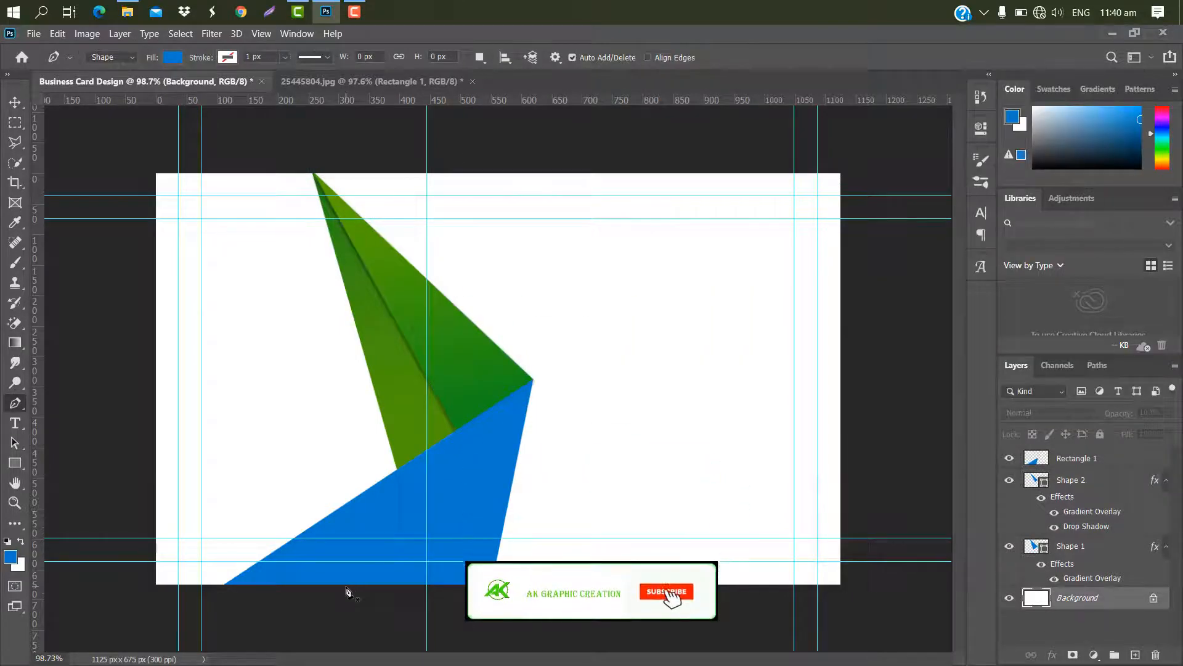
pyautogui.click(349, 586)
pyautogui.scroll(10, 539, 396)
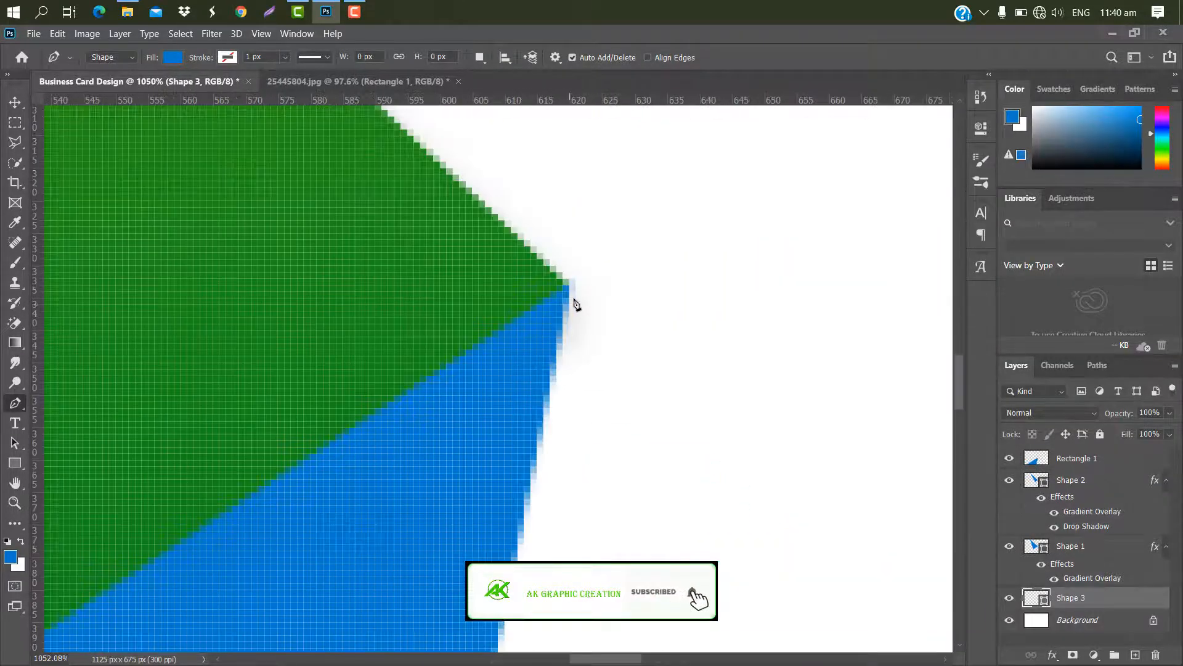
pyautogui.click(569, 287)
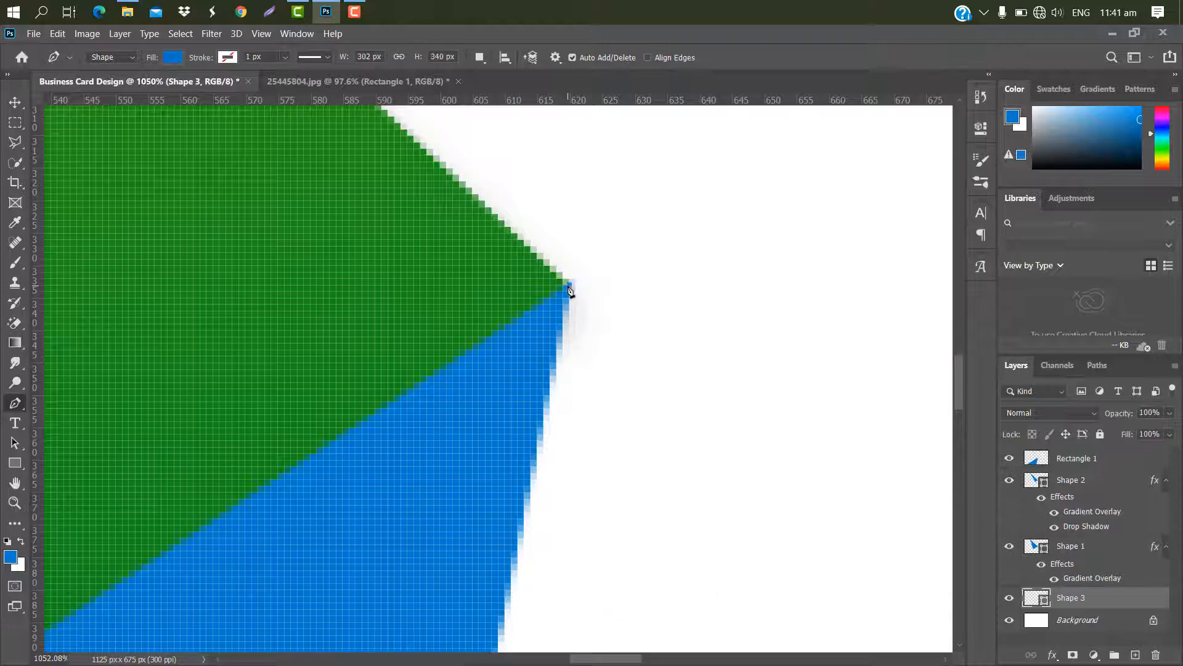
pyautogui.scroll(-12, 579, 282)
pyautogui.scroll(5, 502, 560)
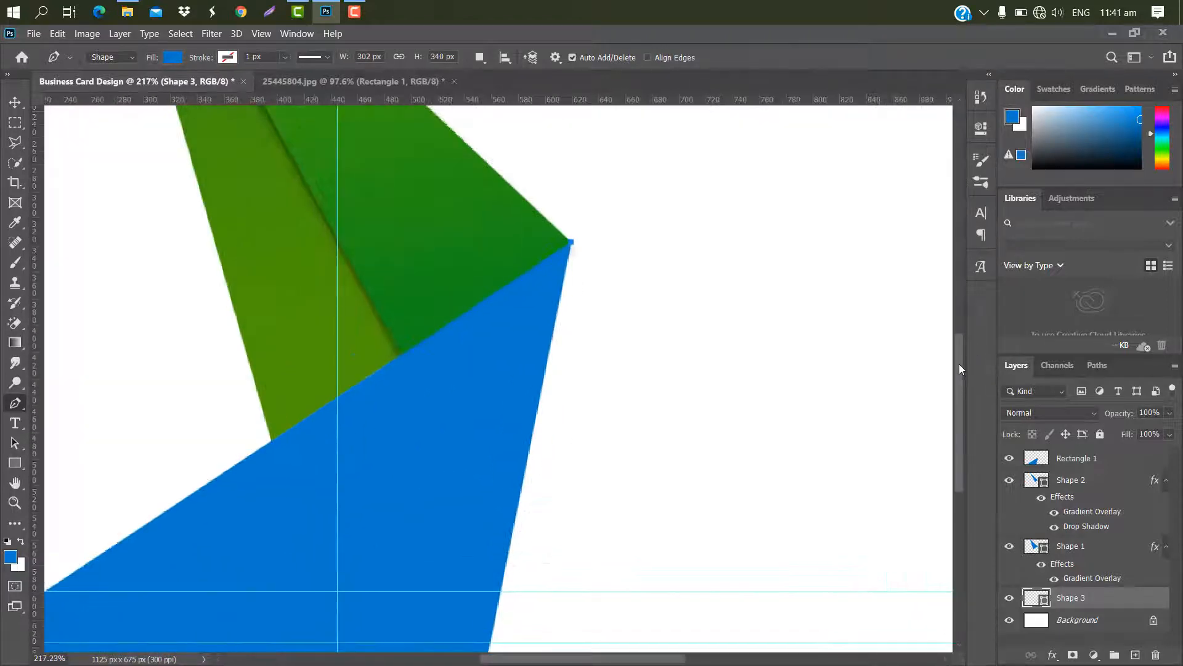
pyautogui.scroll(4, 521, 424)
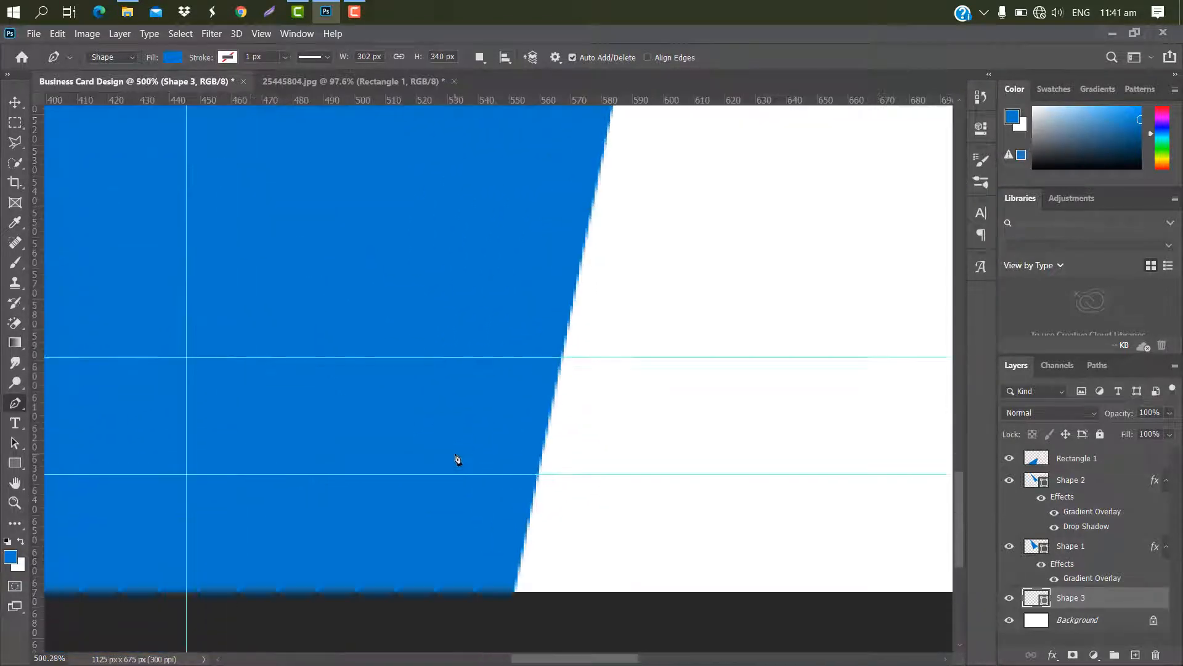
pyautogui.click(515, 596)
pyautogui.scroll(-8, 515, 601)
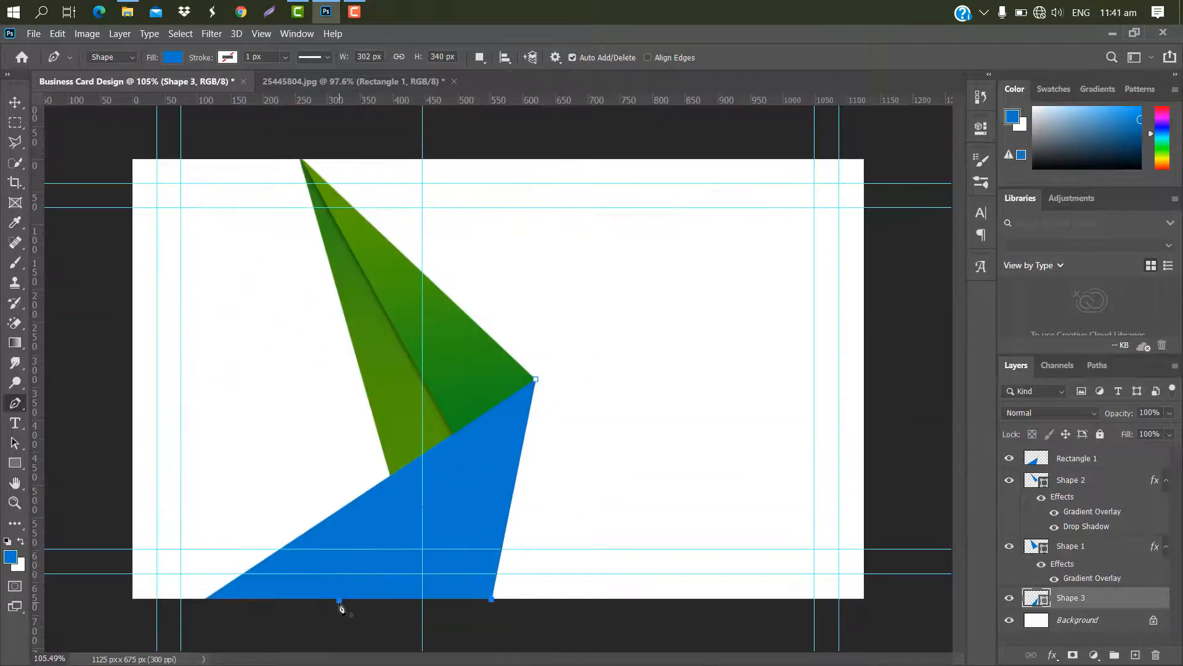
pyautogui.click(339, 601)
pyautogui.moveTo(1133, 603); pyautogui.dragTo(1135, 453)
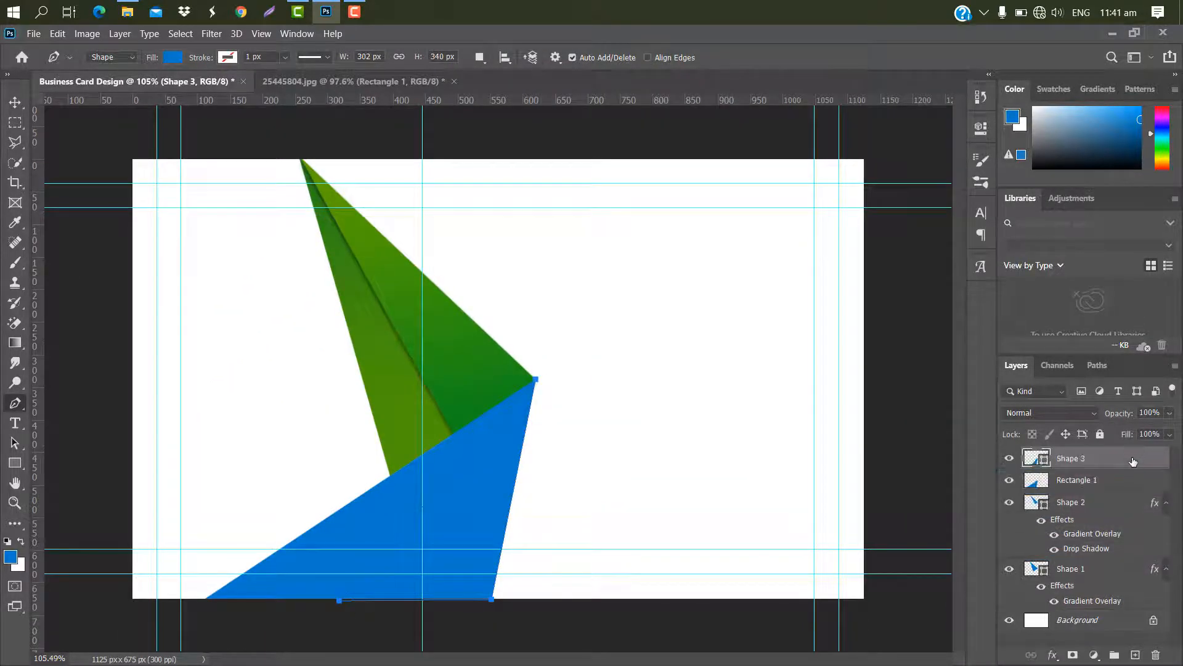
# Give Shape 3 a Gradient Overlay with 3e9b0e at the 22% stop and 58a406 at the end stop, at a -60° angle
pyautogui.doubleClick(1133, 461)
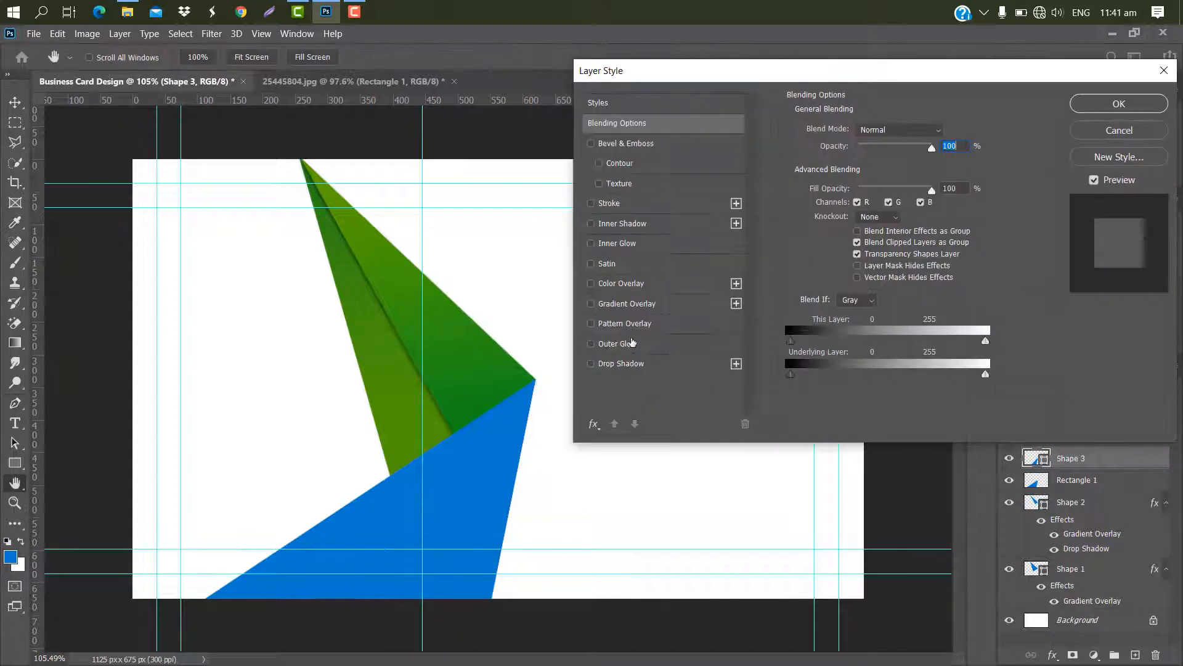
pyautogui.click(656, 305)
pyautogui.click(882, 164)
pyautogui.doubleClick(890, 550)
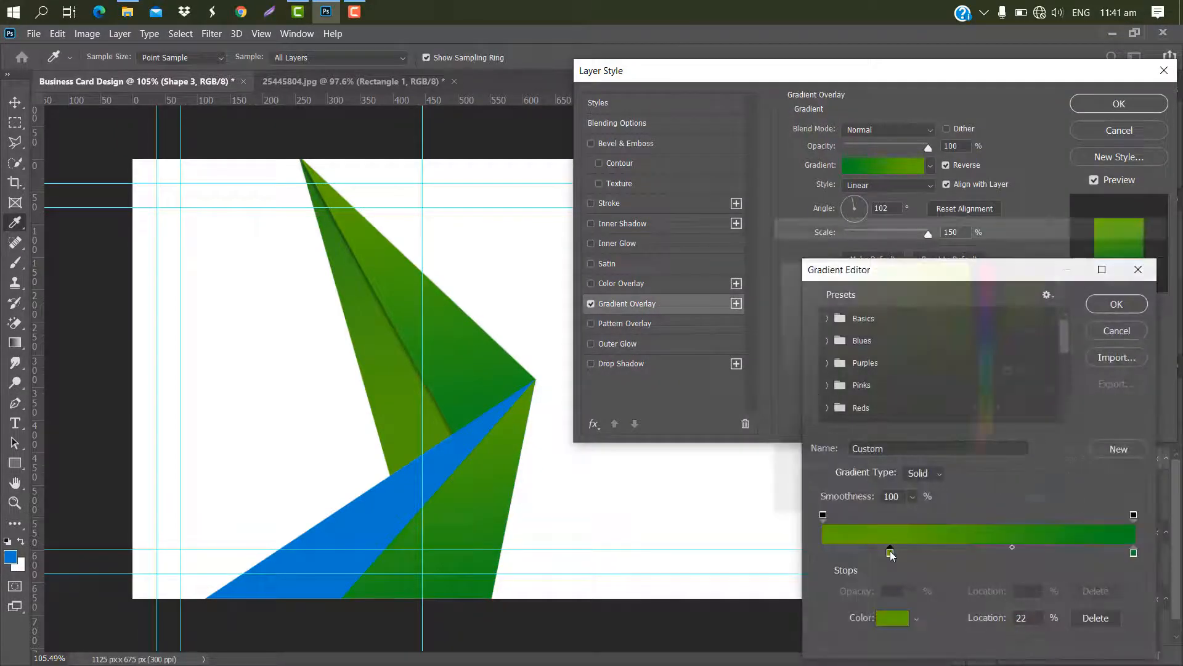
pyautogui.write('3e9b0e')
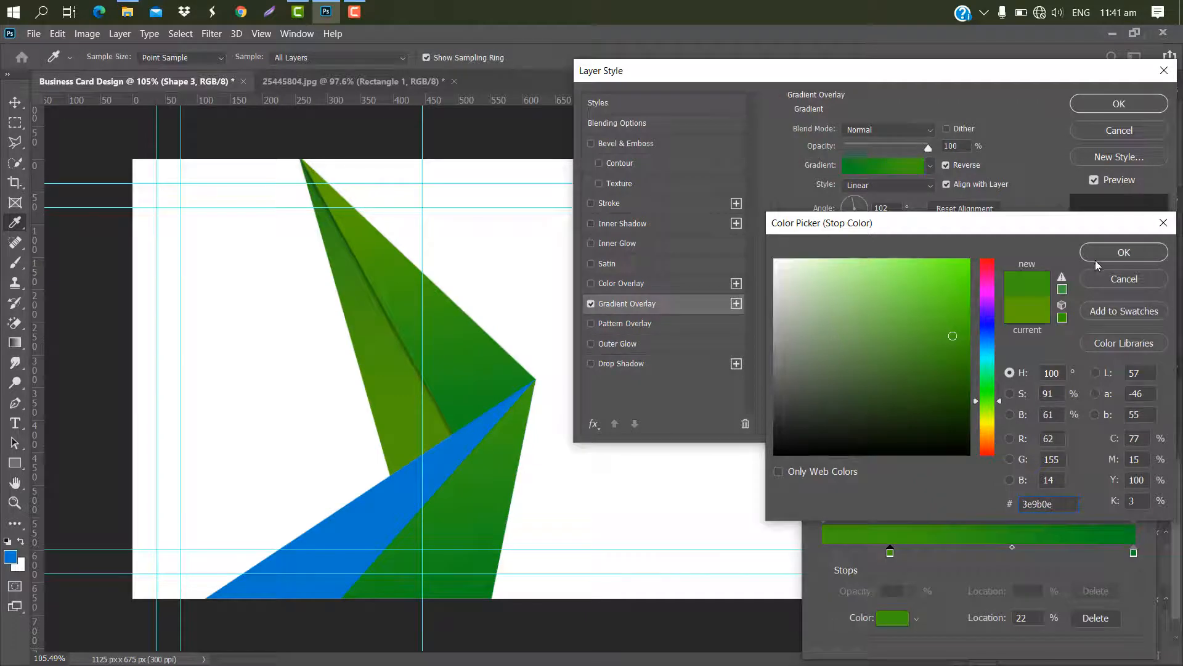
pyautogui.click(1123, 252)
pyautogui.doubleClick(1133, 551)
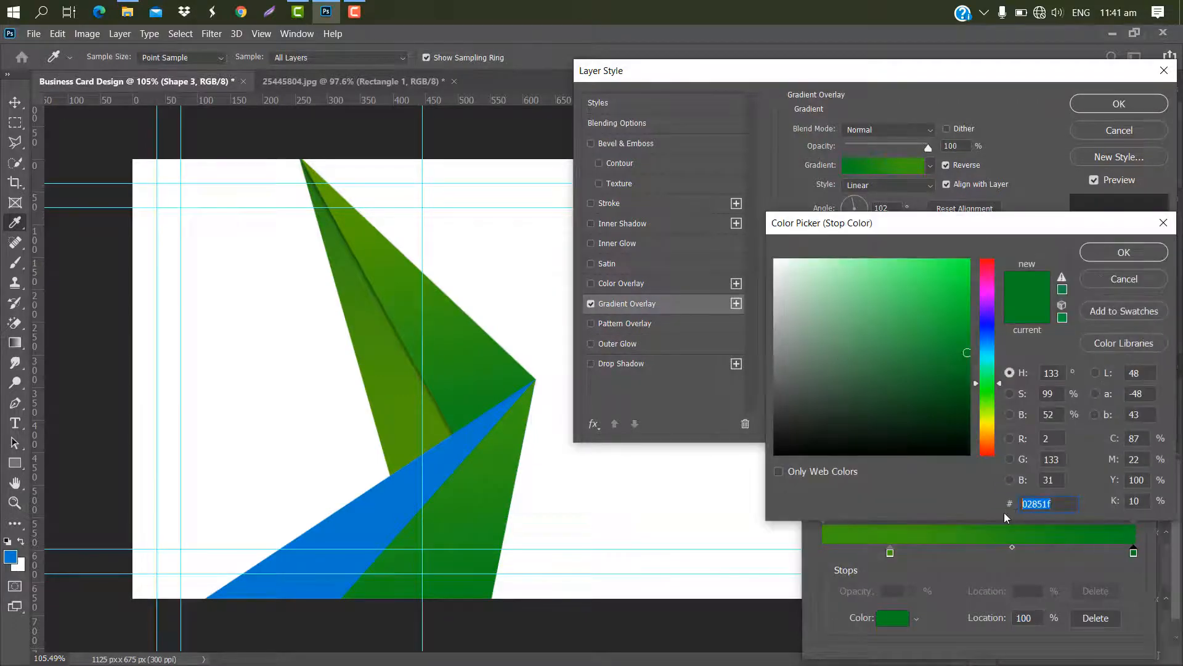
pyautogui.write('58a406')
pyautogui.click(1123, 252)
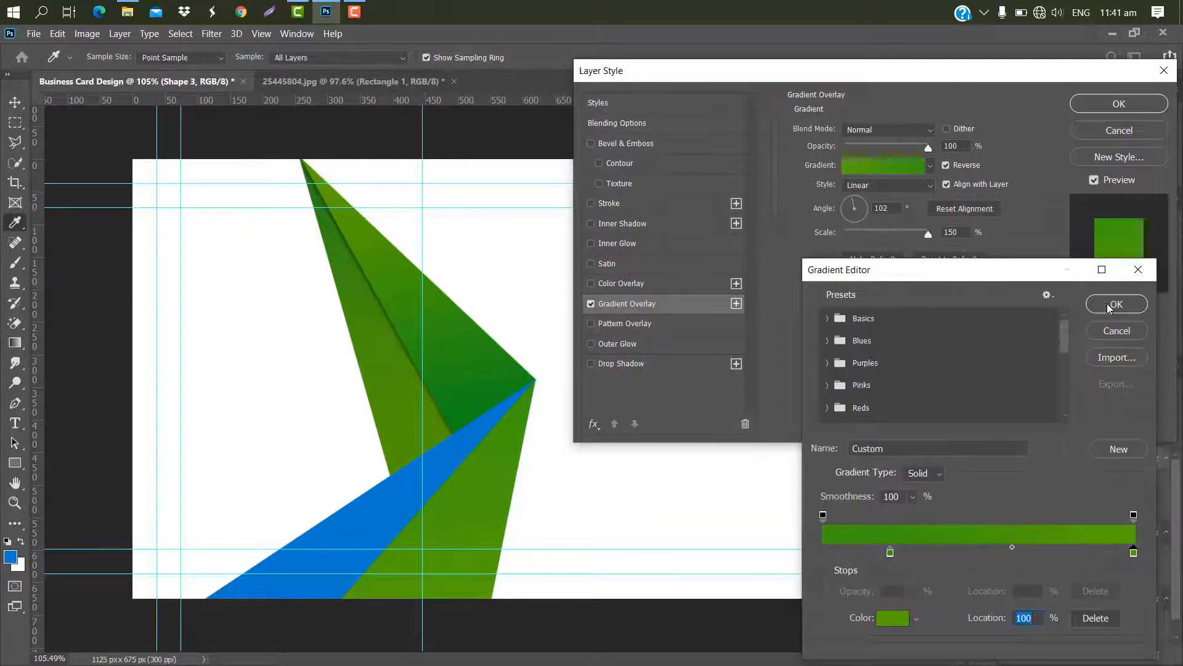
pyautogui.click(1112, 302)
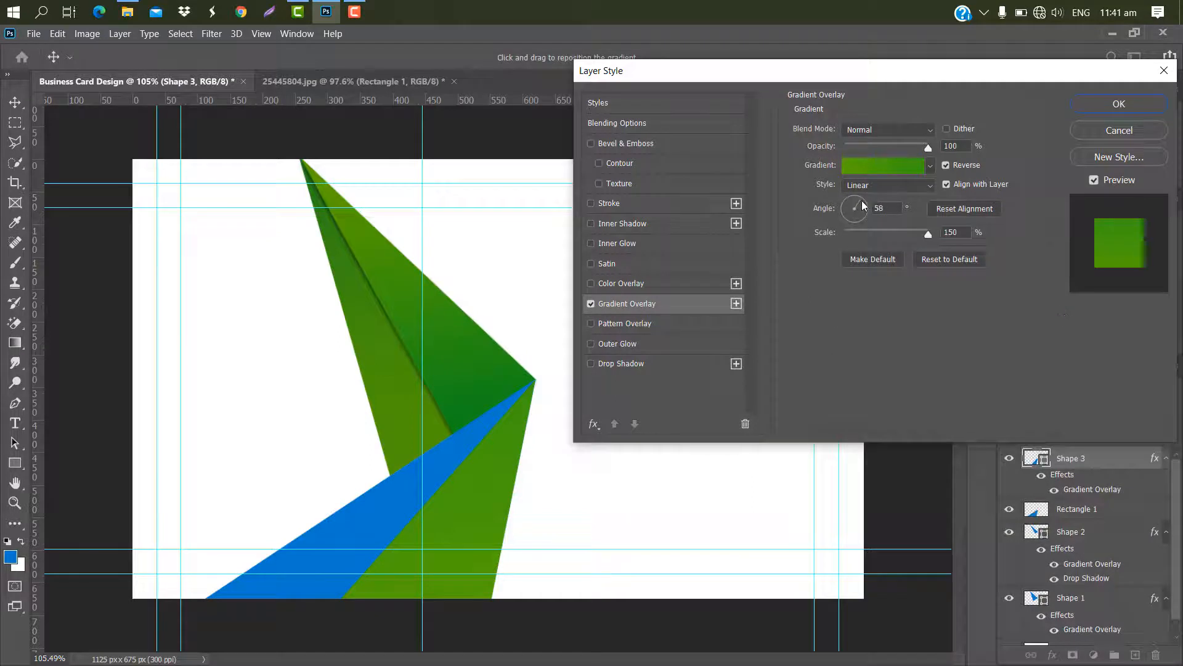
pyautogui.moveTo(862, 201); pyautogui.dragTo(862, 220)
# Add a Drop Shadow to Shape 3 with distance 5 px and size 8 px, rotating its angle so the shadow falls toward the lower left
pyautogui.click(604, 363)
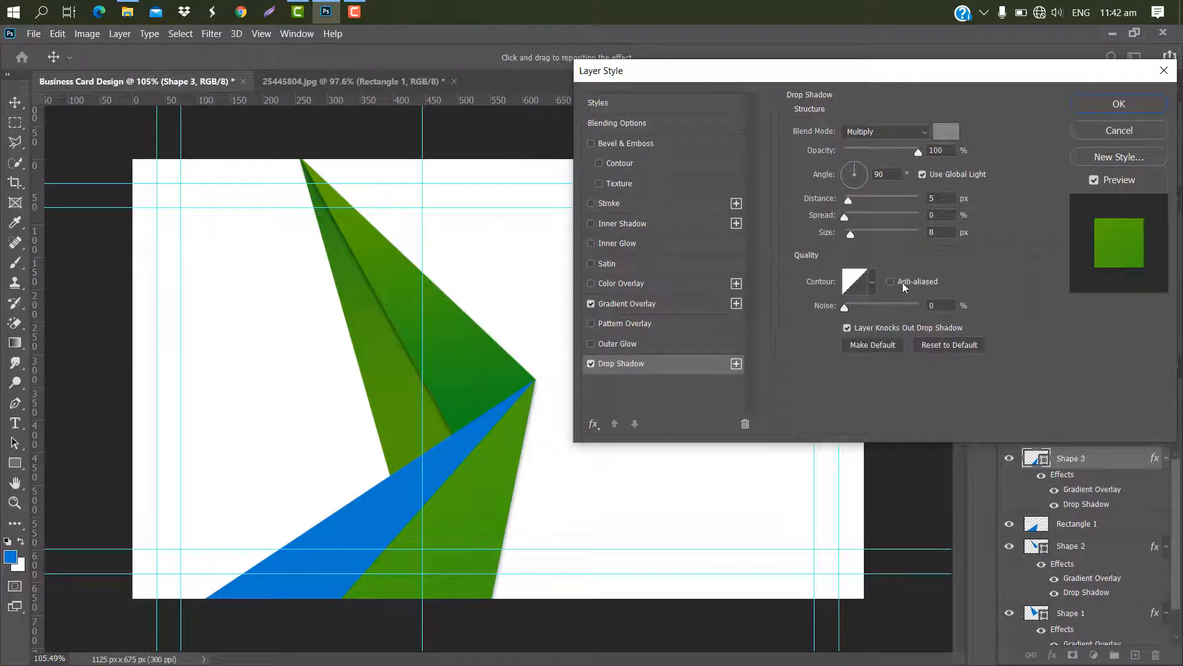
pyautogui.moveTo(858, 166); pyautogui.dragTo(869, 169)
pyautogui.click(1119, 104)
# Give the Rectangle 1 layer a Gradient Overlay with 54a002 at the 22% stop and 2b8d12 at the end stop
pyautogui.click(441, 500)
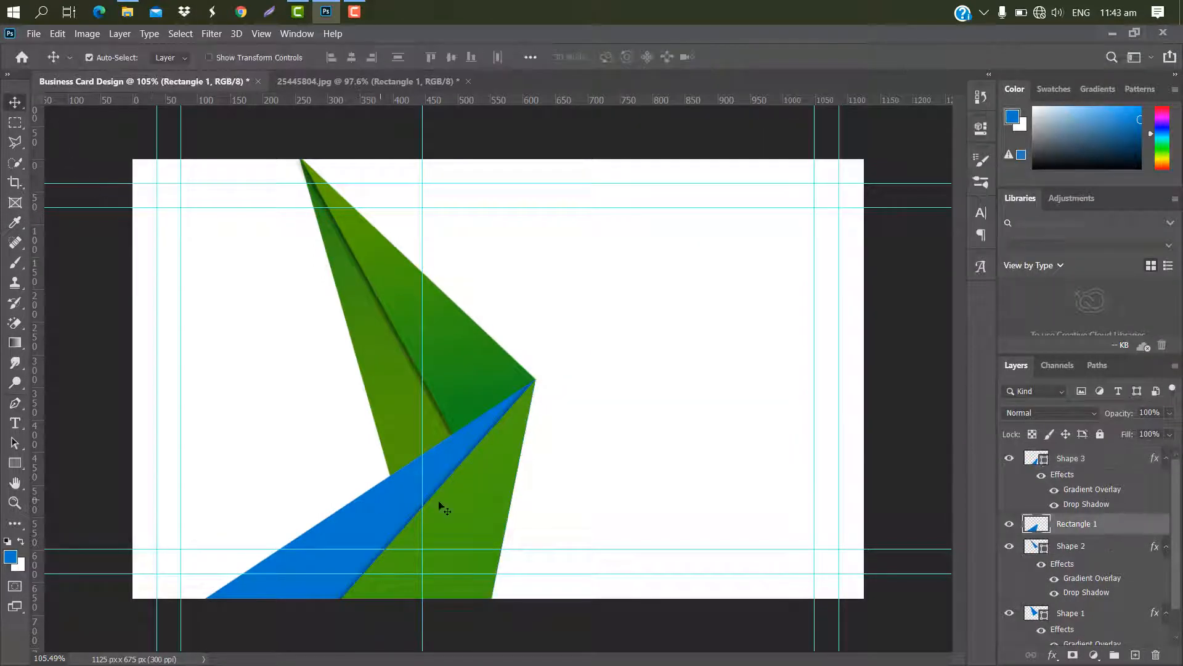
pyautogui.doubleClick(1126, 530)
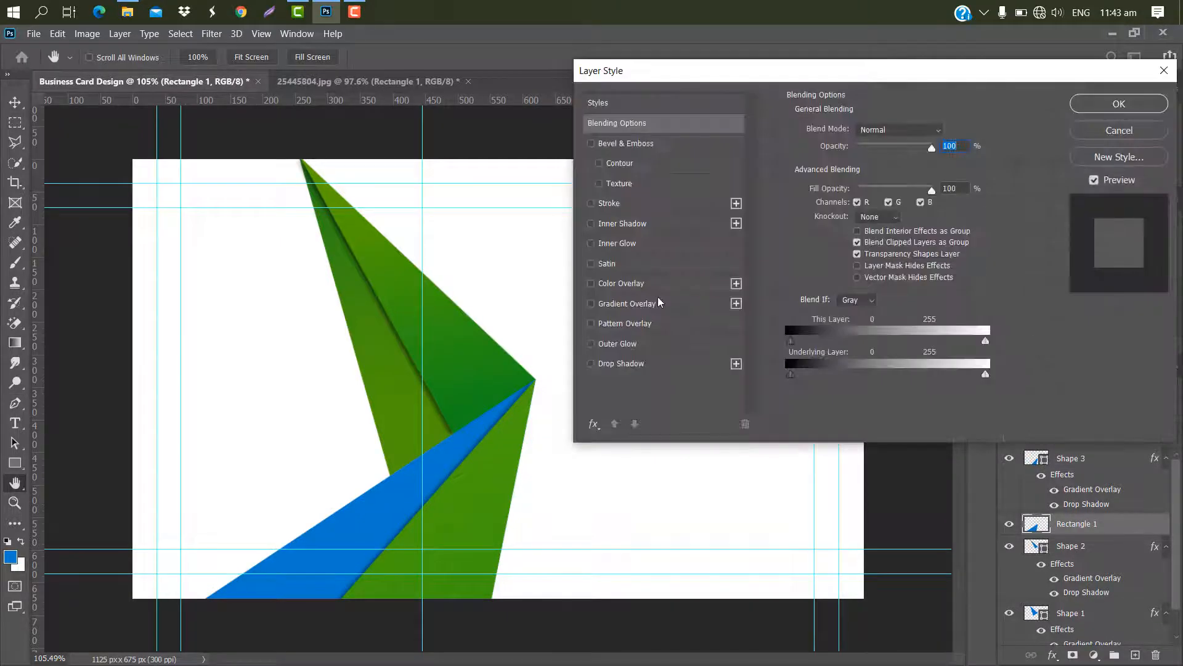
pyautogui.click(657, 302)
pyautogui.click(894, 166)
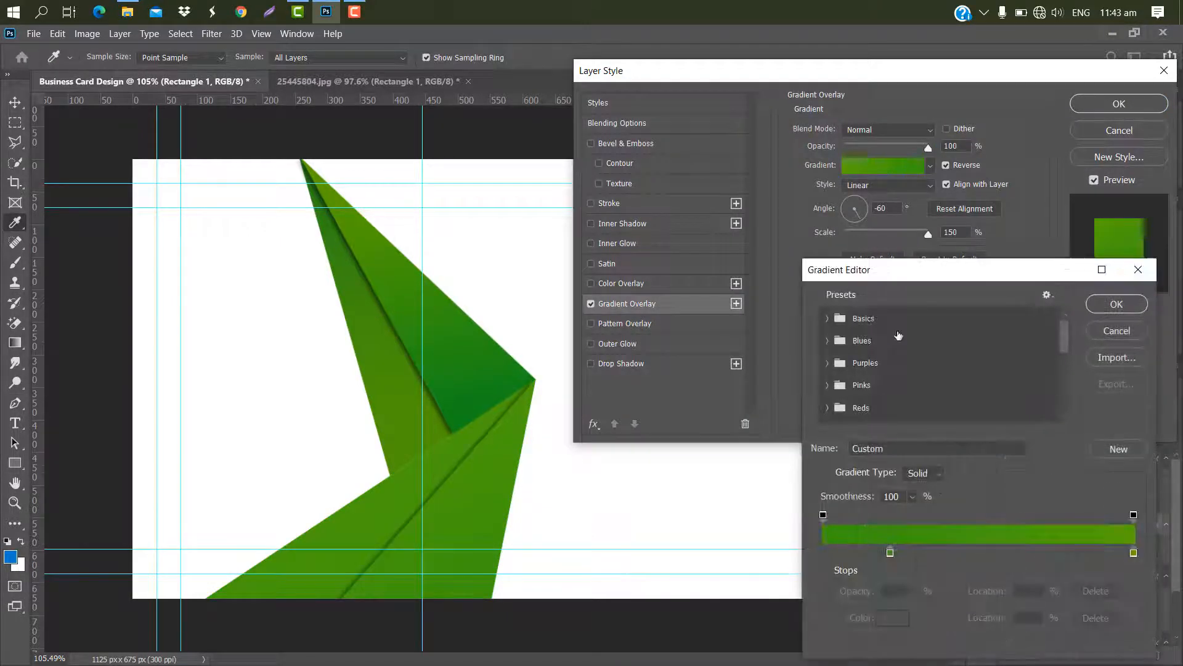
pyautogui.click(890, 553)
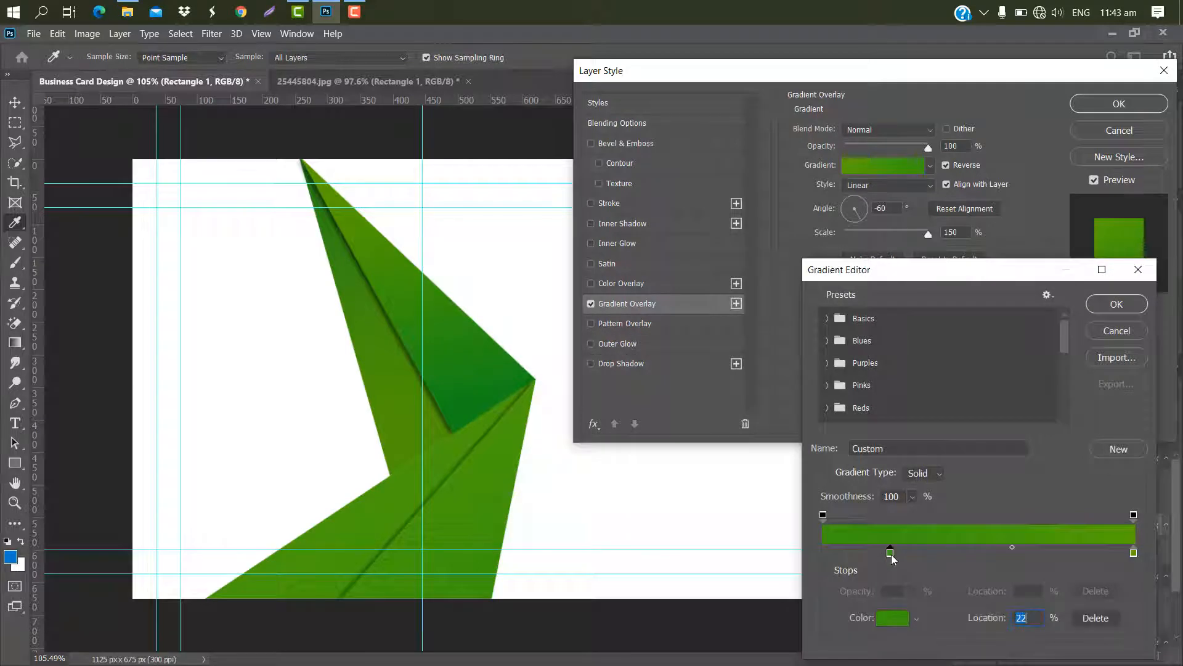
pyautogui.doubleClick(892, 554)
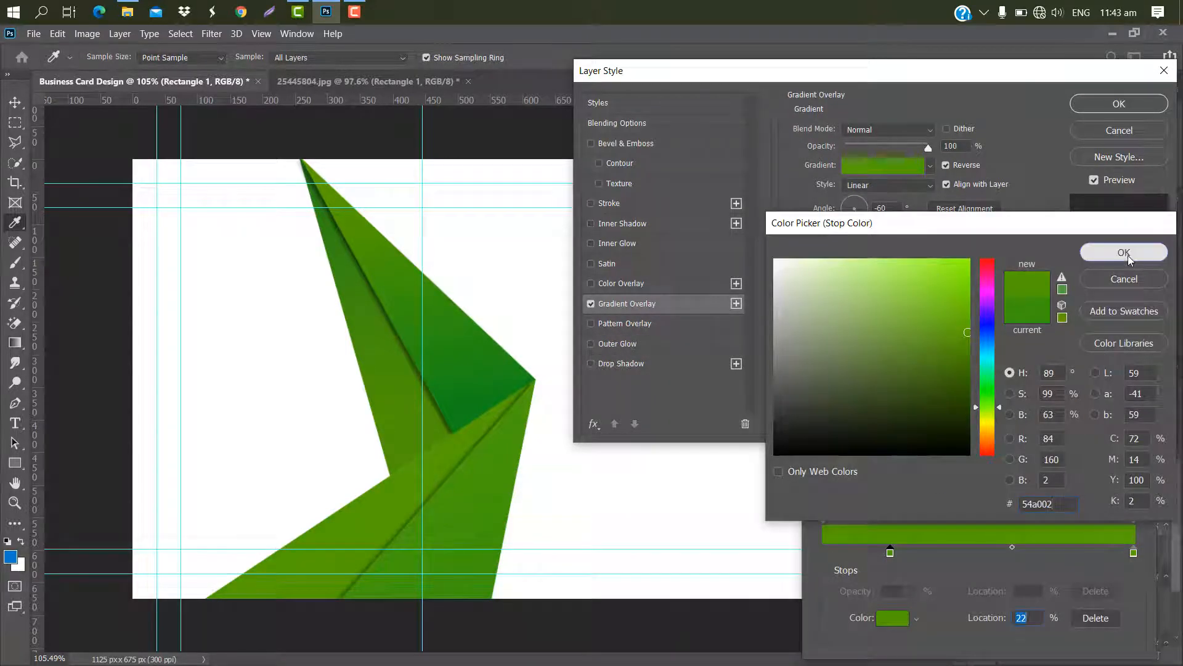
pyautogui.click(1125, 254)
pyautogui.doubleClick(1134, 553)
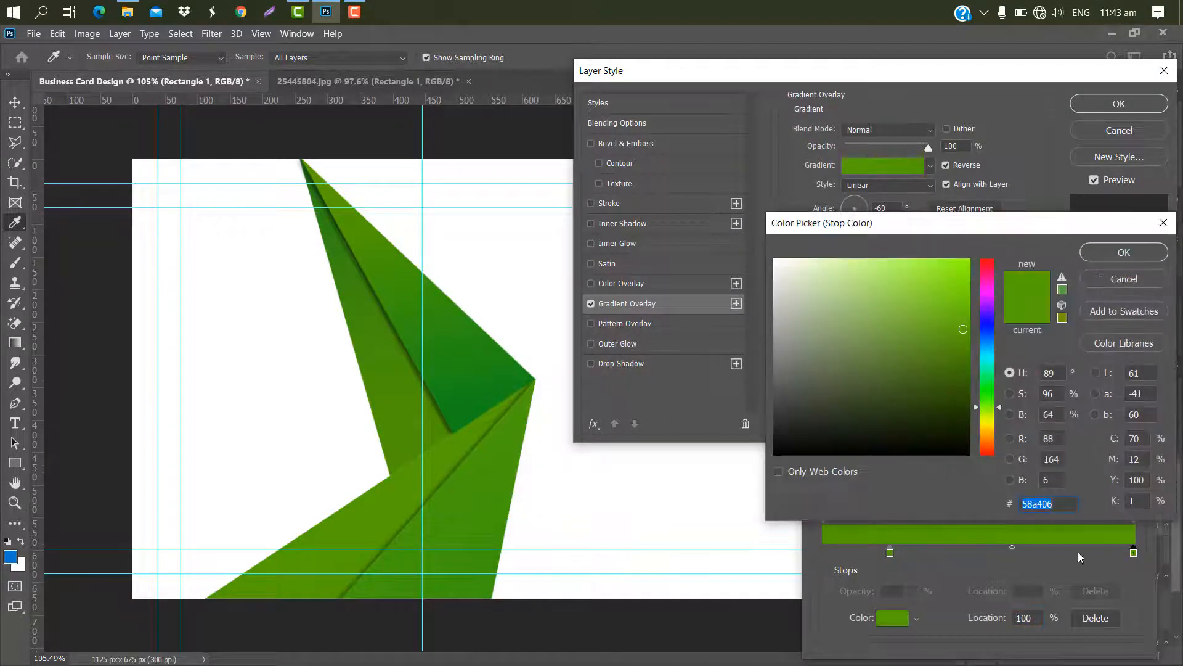
pyautogui.write('2b8d12')
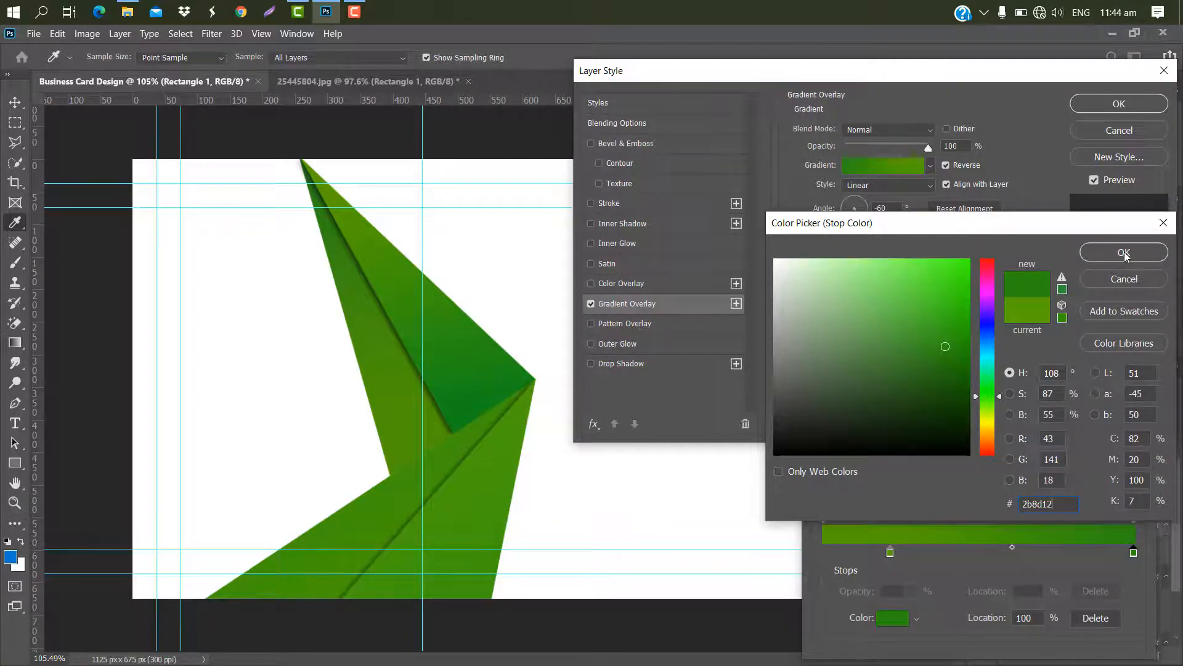
pyautogui.click(1125, 253)
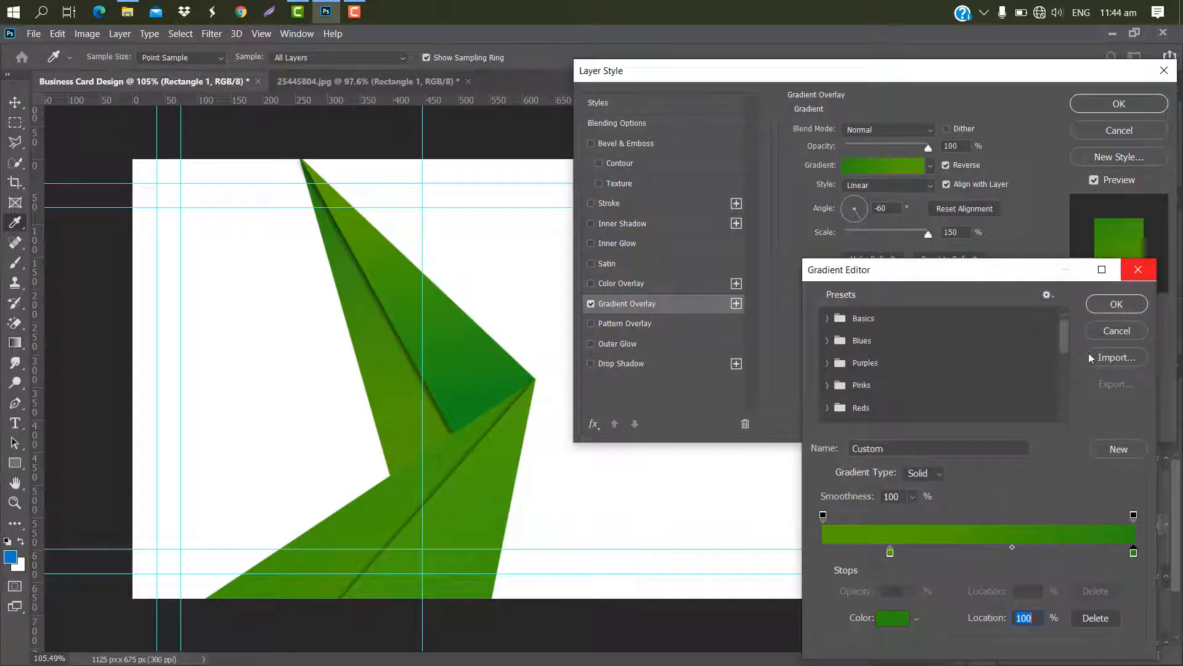
pyautogui.click(1116, 304)
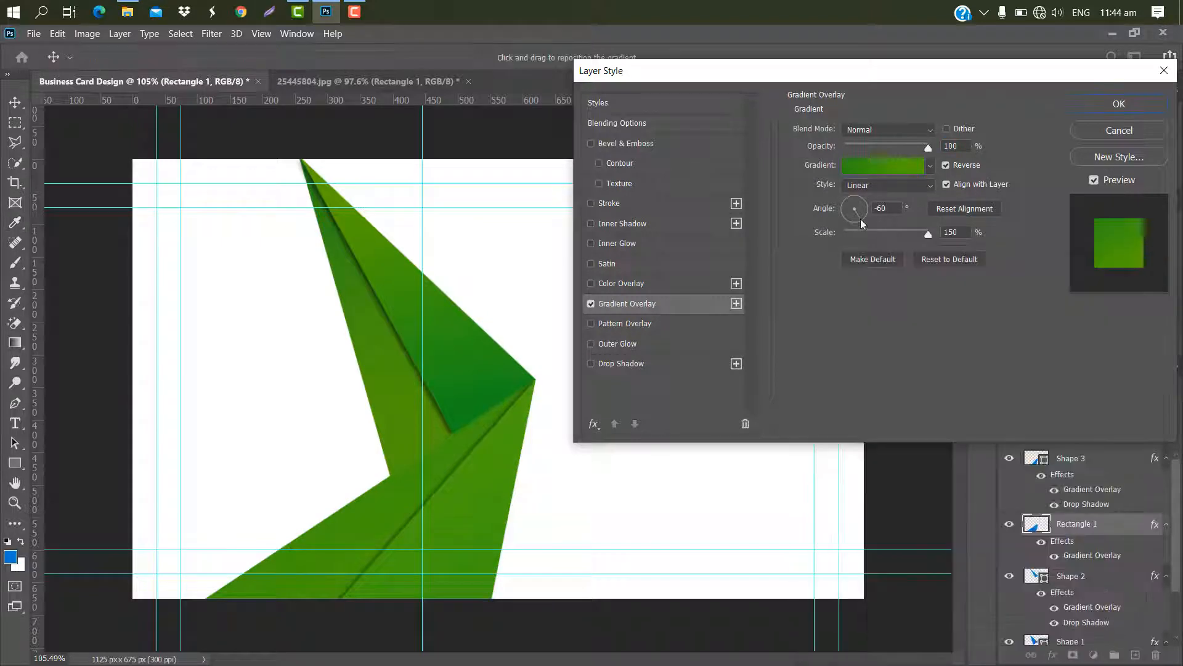
# Set Rectangle 1's Gradient Overlay angle to 126° and its scale to 86%
pyautogui.hotkey('ctrl', 'z')
pyautogui.hotkey('ctrl', 'z')
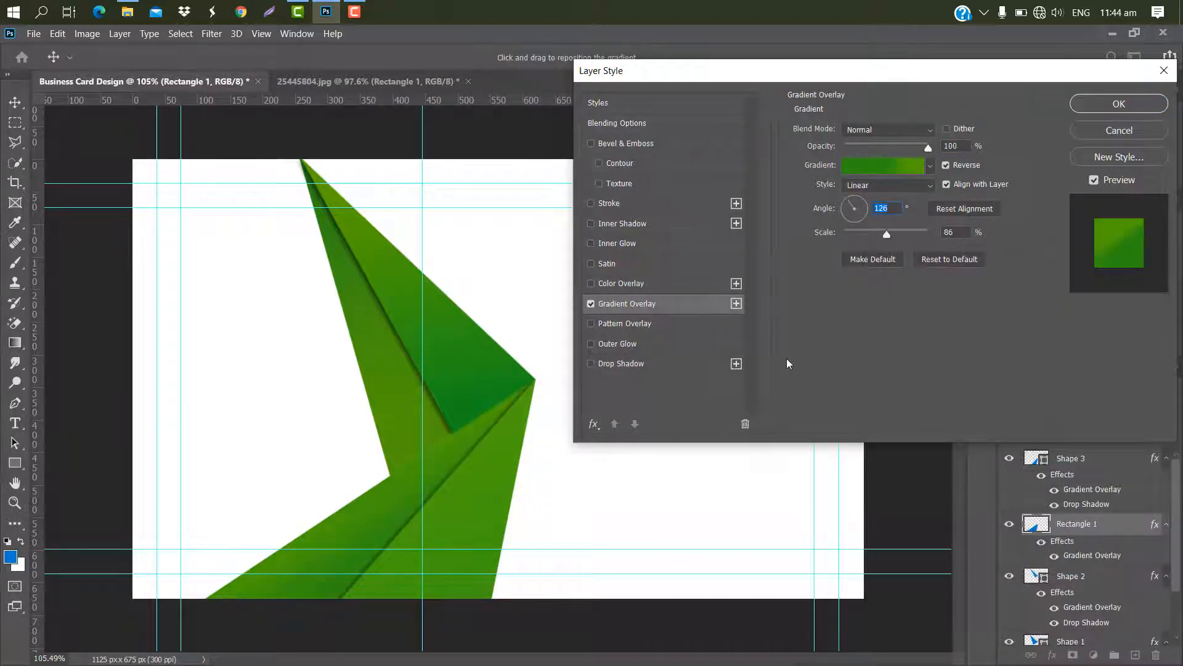
pyautogui.click(1133, 106)
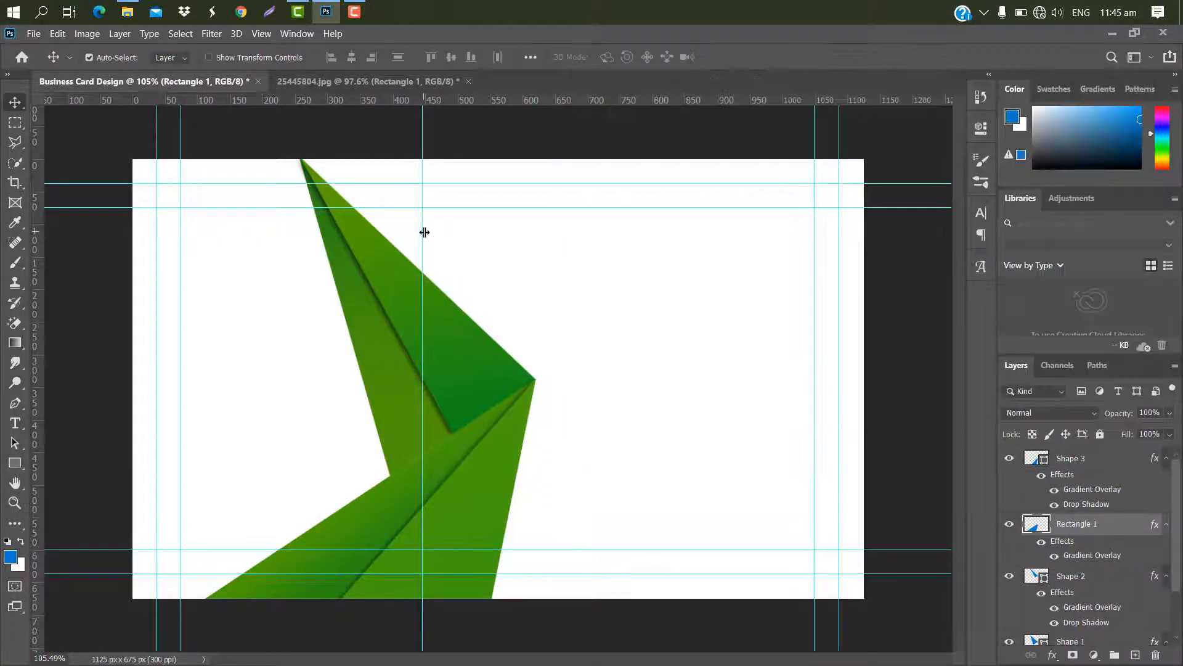
# Remove the middle vertical guide and draw a polygon about 985 × 827 px with the Pen tool, from the green tip across the card's right part
pyautogui.moveTo(423, 230); pyautogui.dragTo(34, 231)
pyautogui.click(14, 405)
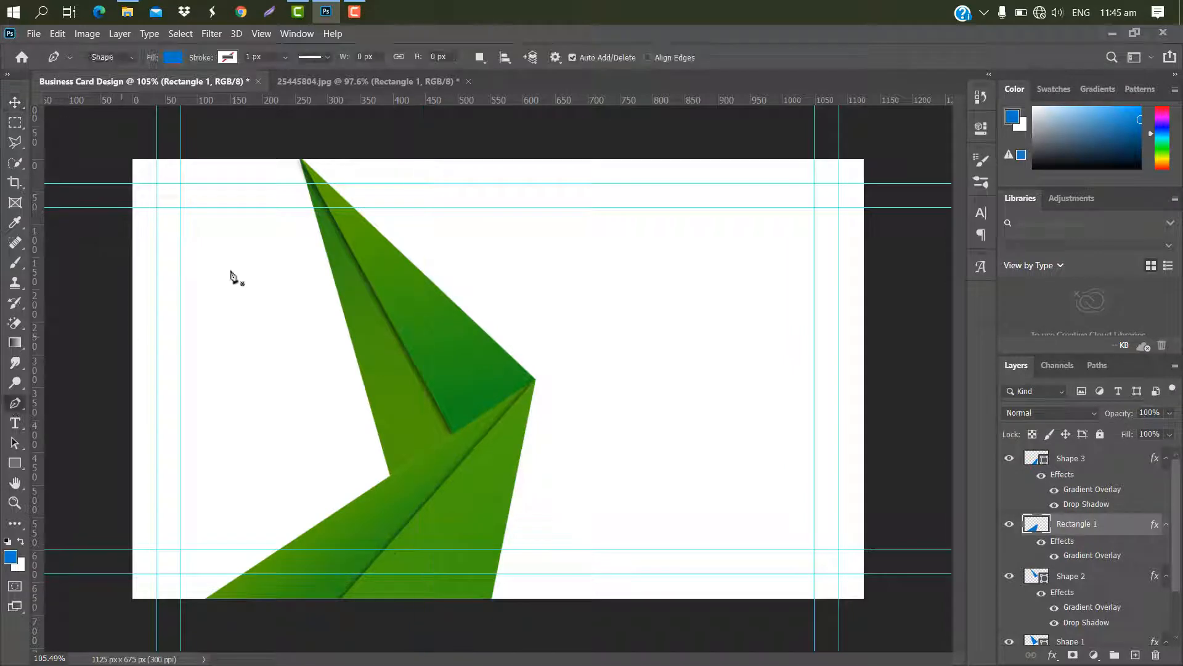
pyautogui.keyDown('alt'); pyautogui.scroll(5, 310, 164); pyautogui.keyUp('alt')
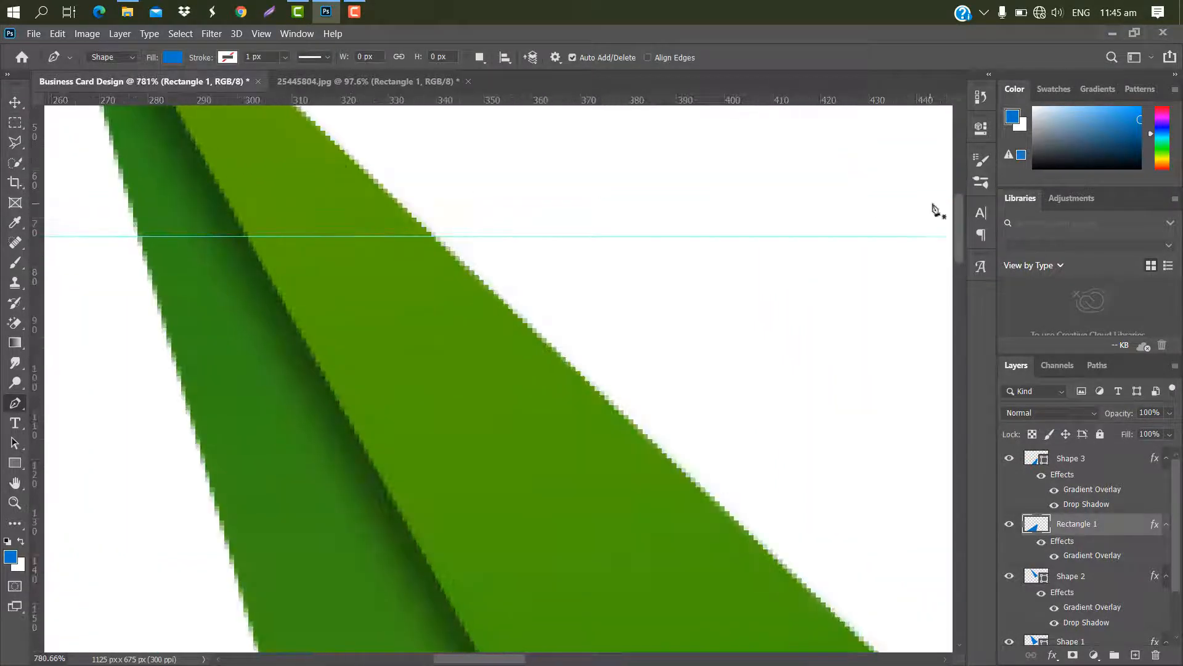
pyautogui.hscroll(-5, 351, 230)
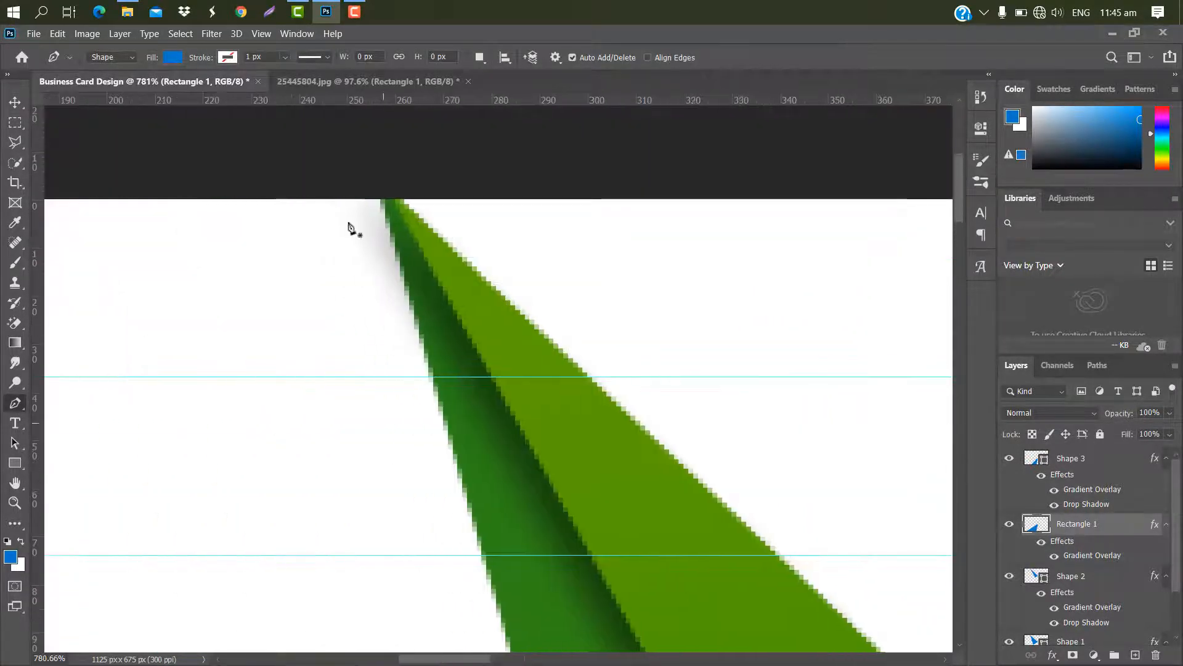
pyautogui.click(385, 190)
pyautogui.keyDown('alt'); pyautogui.scroll(-6, 388, 194); pyautogui.keyUp('alt')
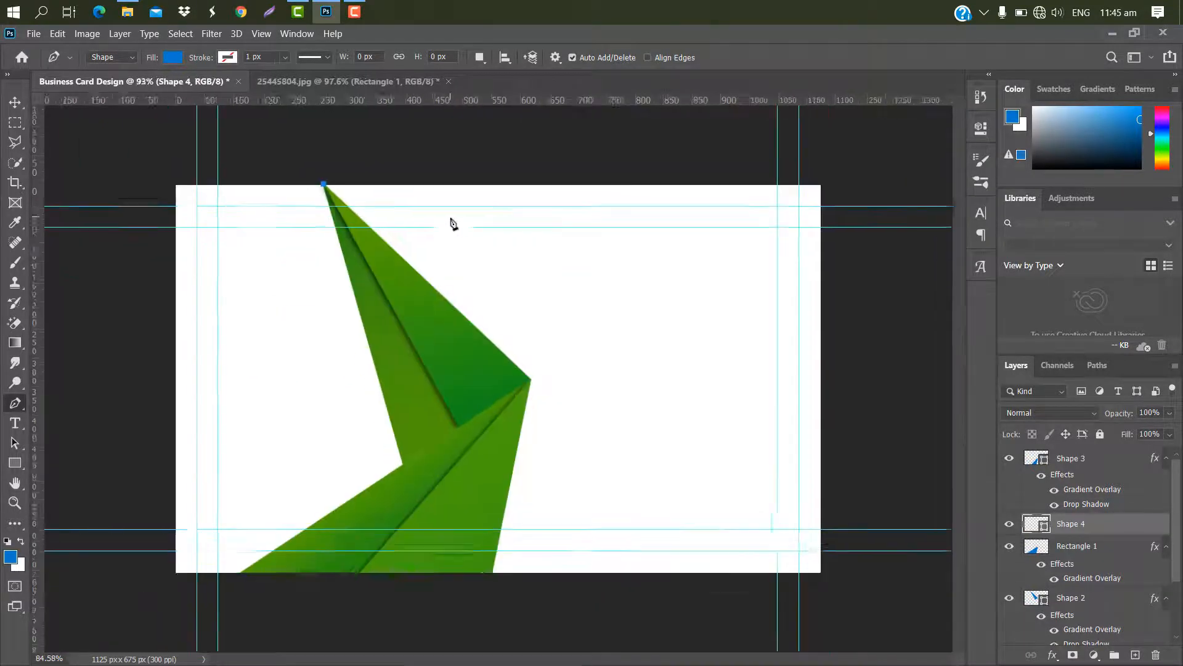
pyautogui.click(463, 420)
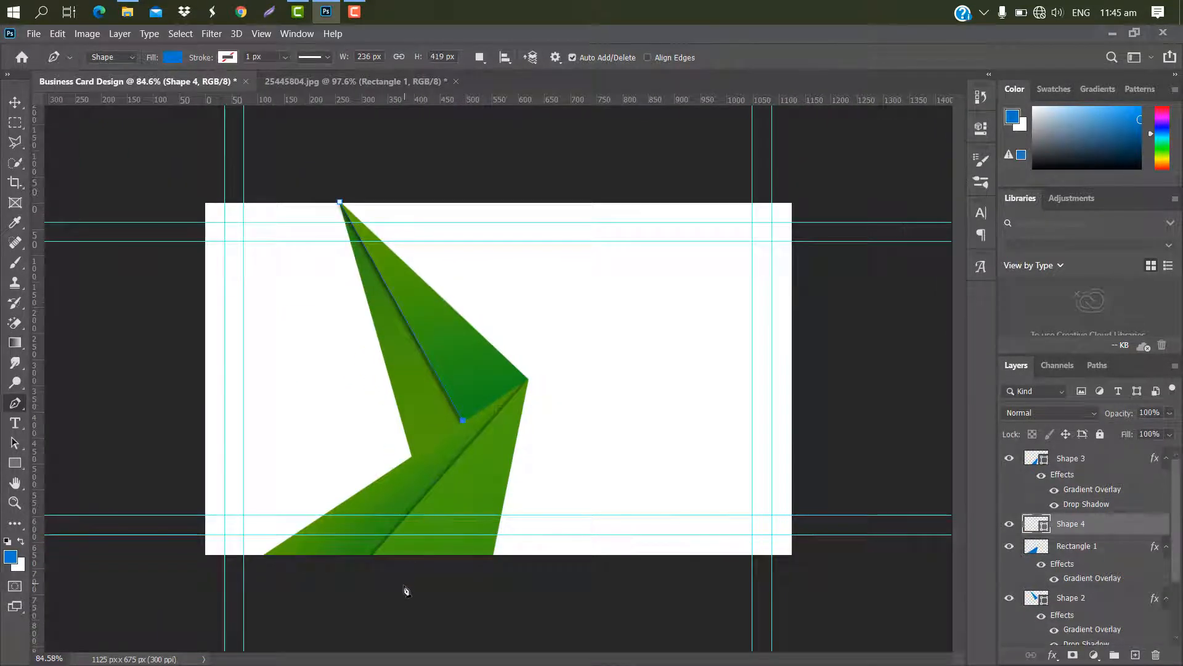
pyautogui.click(403, 584)
pyautogui.click(853, 555)
pyautogui.click(830, 154)
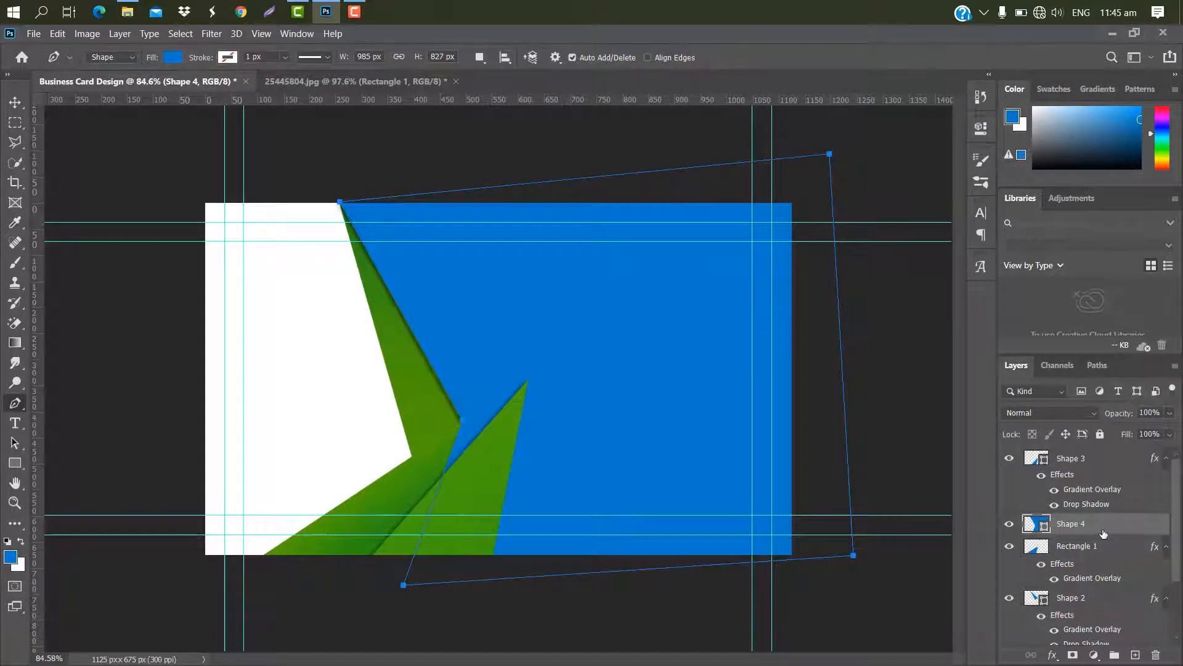
# Move the Shape 4 layer directly above Background and recolour its fill to a near-black charcoal
pyautogui.moveTo(1109, 522); pyautogui.dragTo(1112, 625)
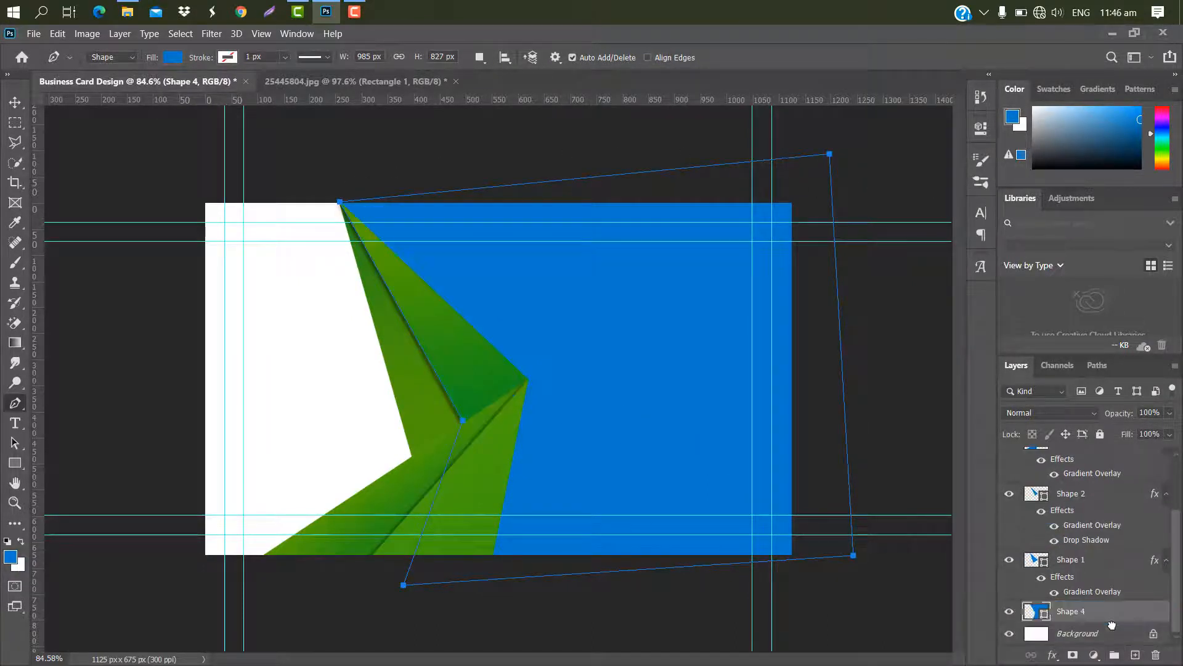
pyautogui.doubleClick(1044, 614)
pyautogui.click(854, 534)
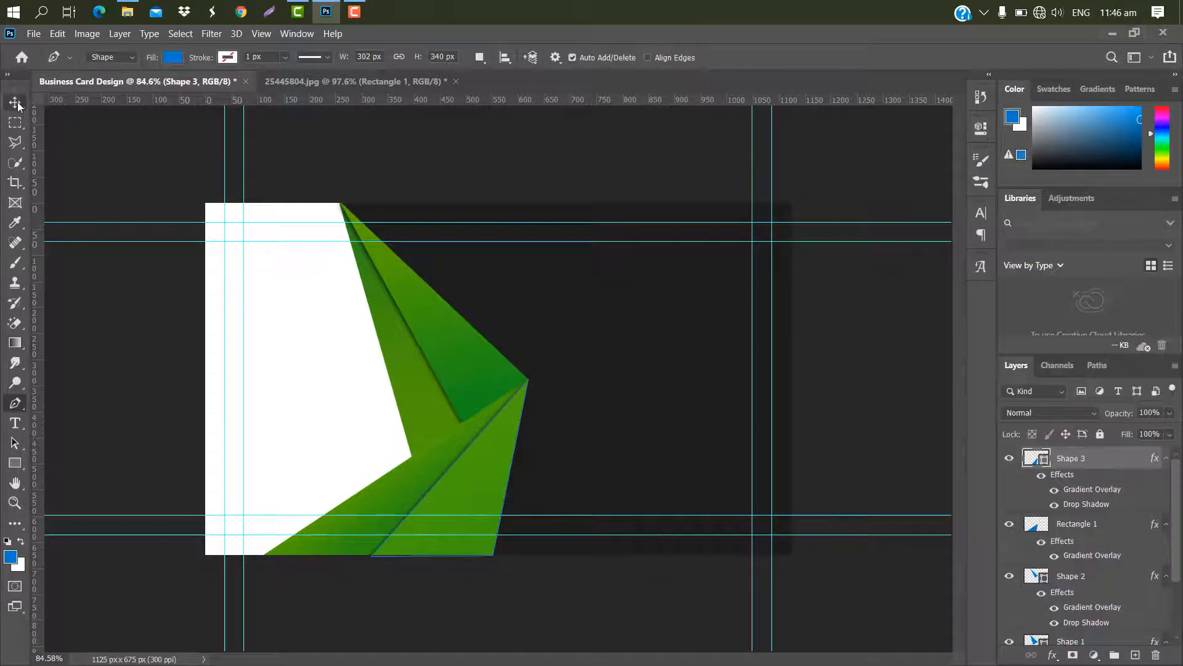
pyautogui.click(14, 102)
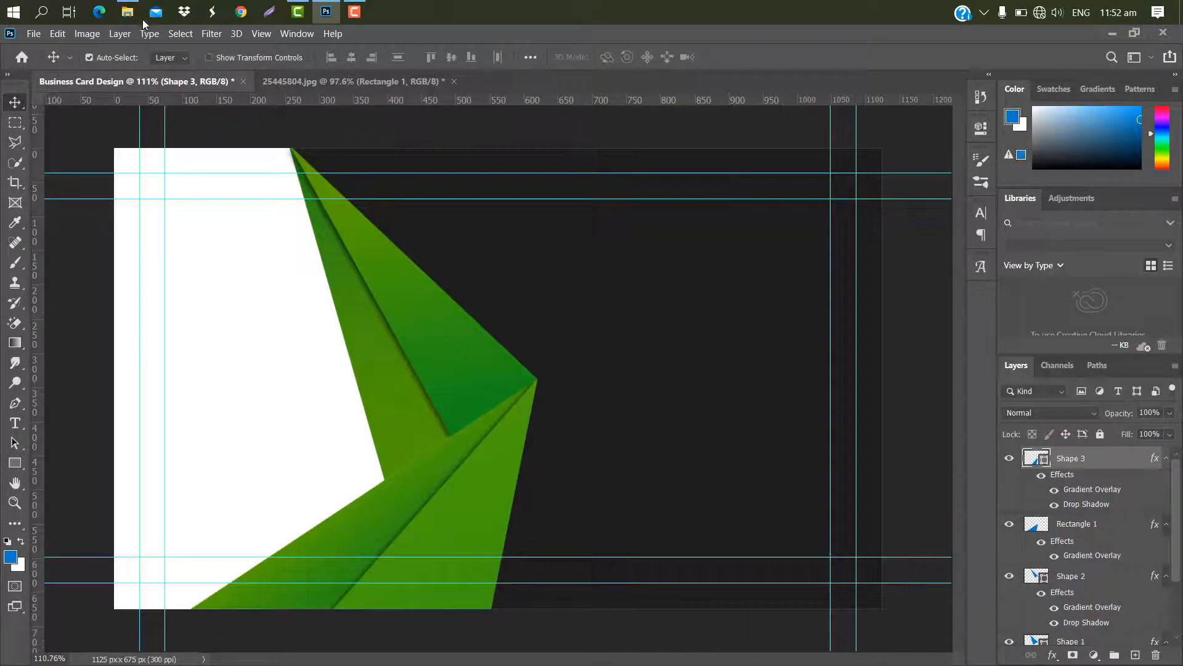
# Place the 5474 logo from the Logo Design 03 folder, scaled to 18.27%, in the middle of the card's white area
pyautogui.moveTo(128, 13)
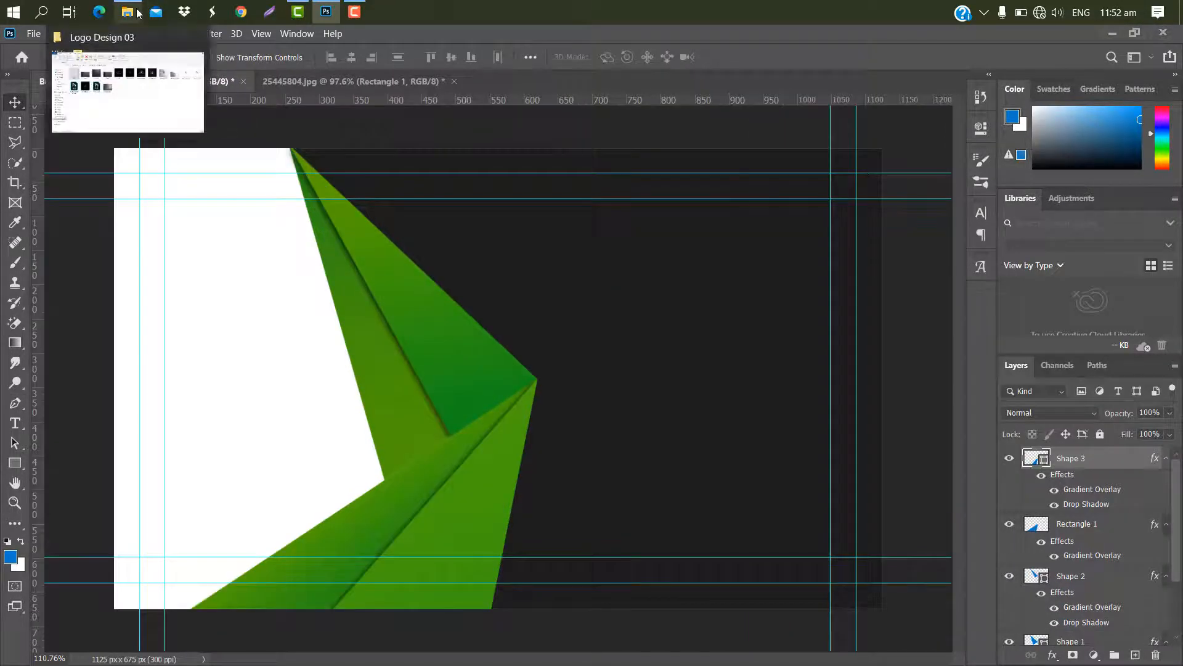
pyautogui.click(143, 86)
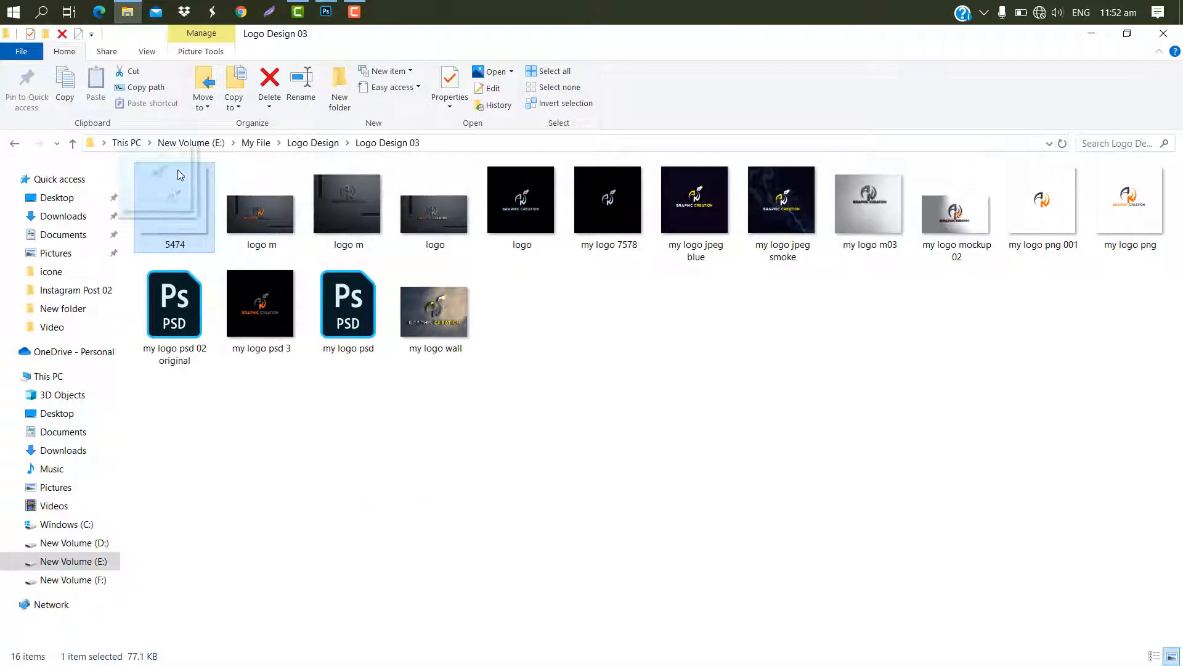
pyautogui.click(329, 13)
pyautogui.moveTo(331, 16); pyautogui.dragTo(277, 260)
pyautogui.moveTo(729, 147); pyautogui.dragTo(621, 215)
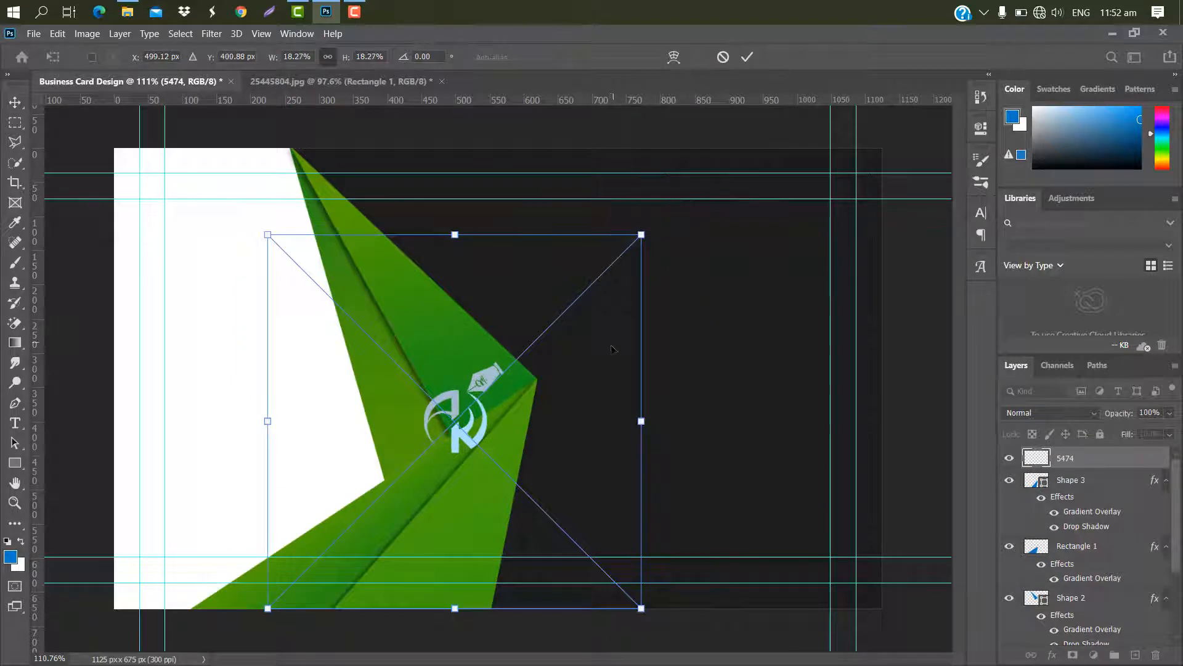
pyautogui.moveTo(614, 348); pyautogui.dragTo(399, 299)
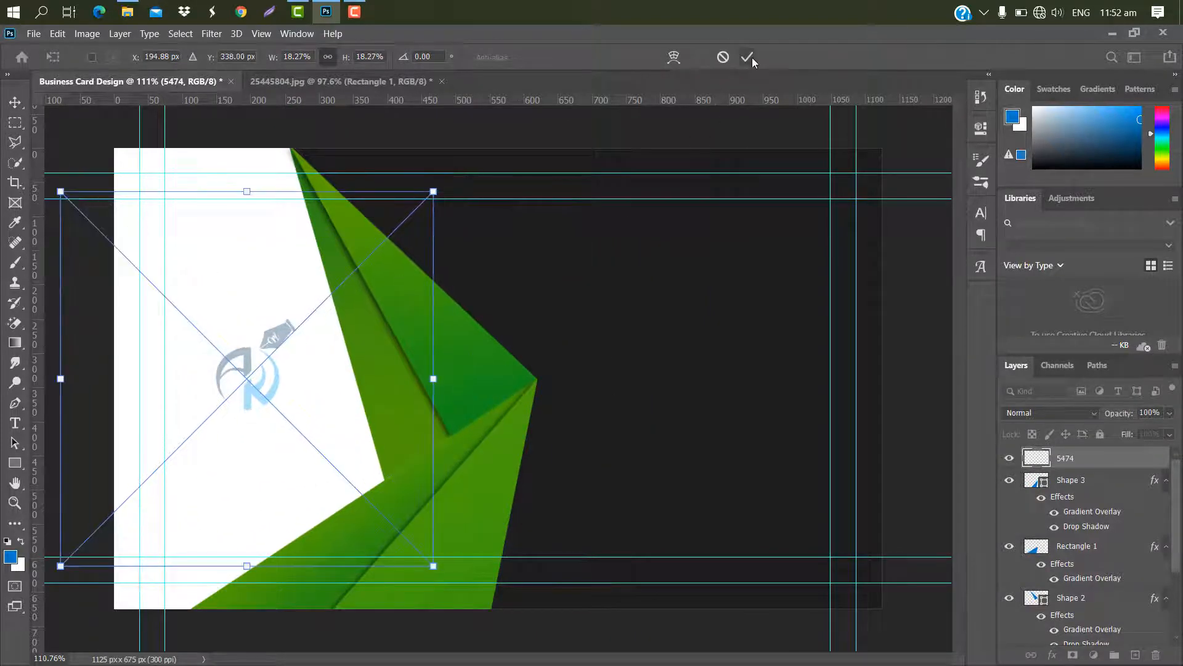
pyautogui.click(747, 57)
# Apply the green Gradient Overlay at a 126° angle and 150% scale to the 5474 logo layer
pyautogui.doubleClick(1132, 463)
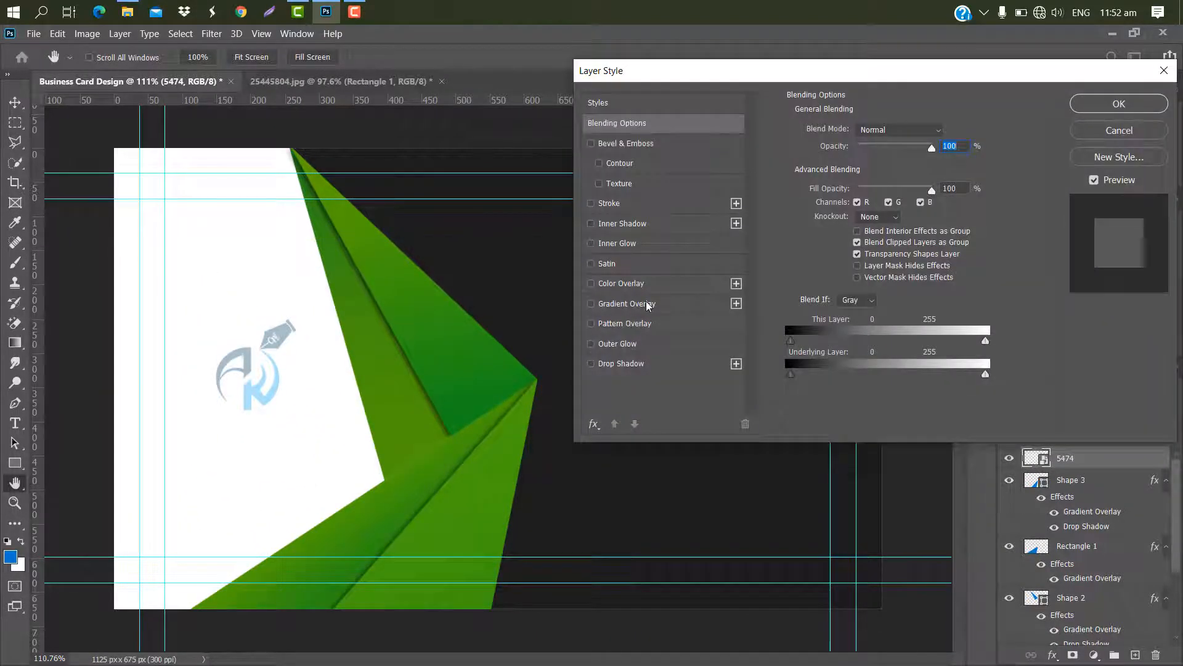
pyautogui.click(646, 301)
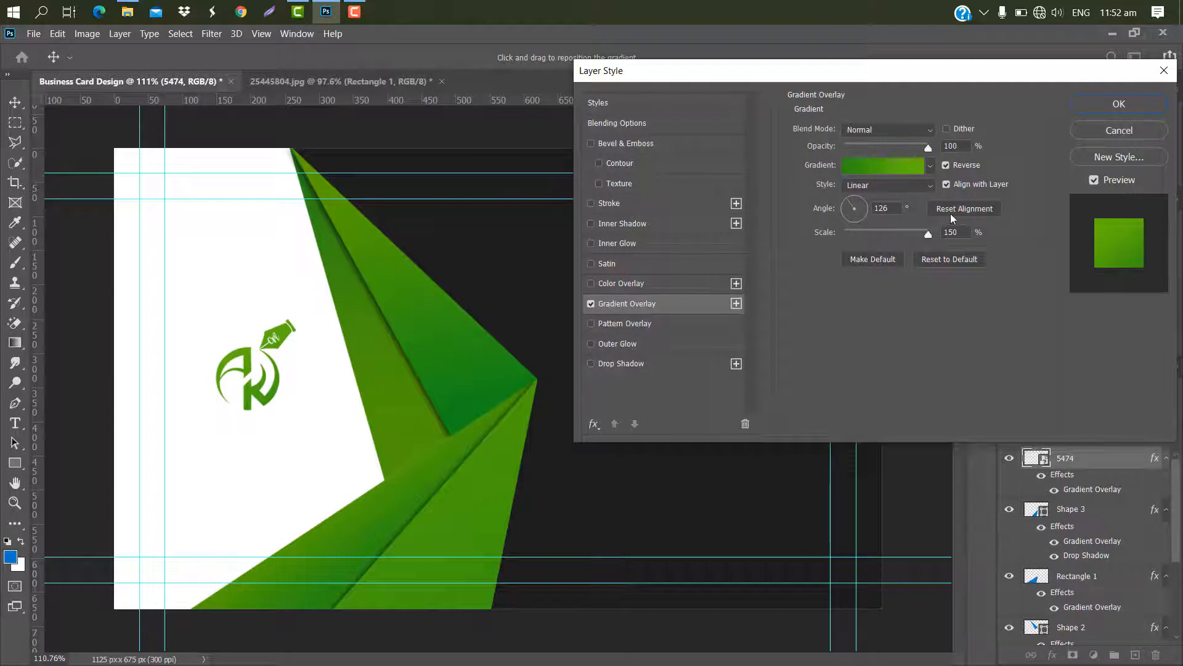
pyautogui.click(1119, 104)
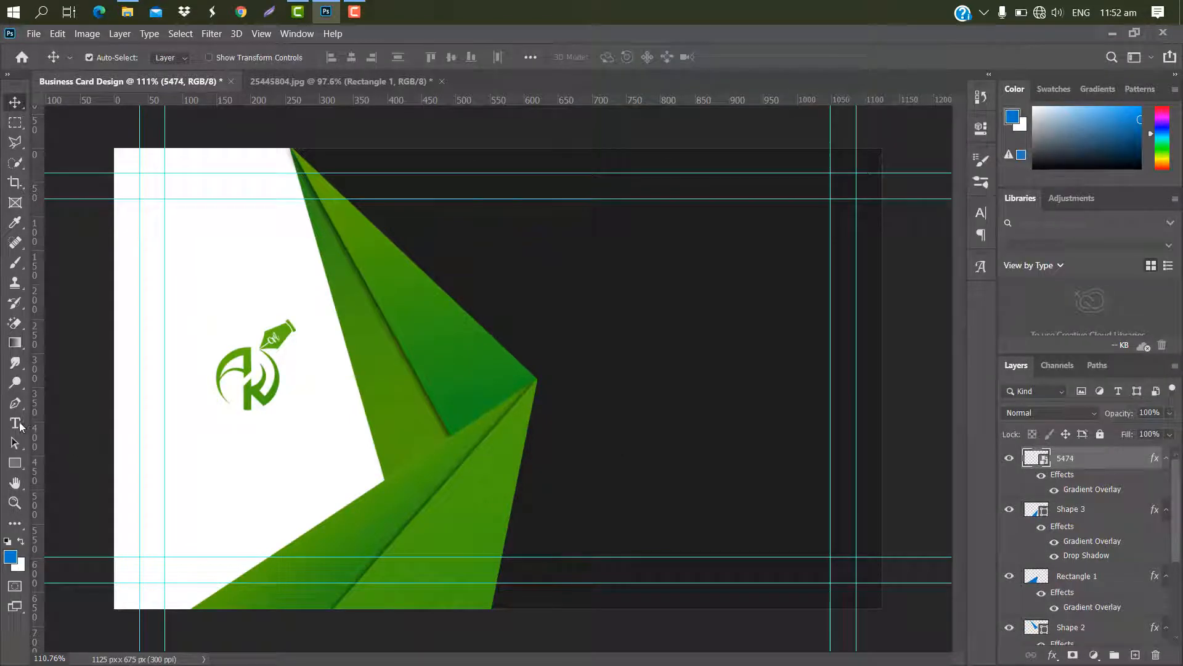
# Add the text GRAPHIC CREATION in dark Bahnschrift Bold at 7.01 pt below the logo
pyautogui.click(15, 422)
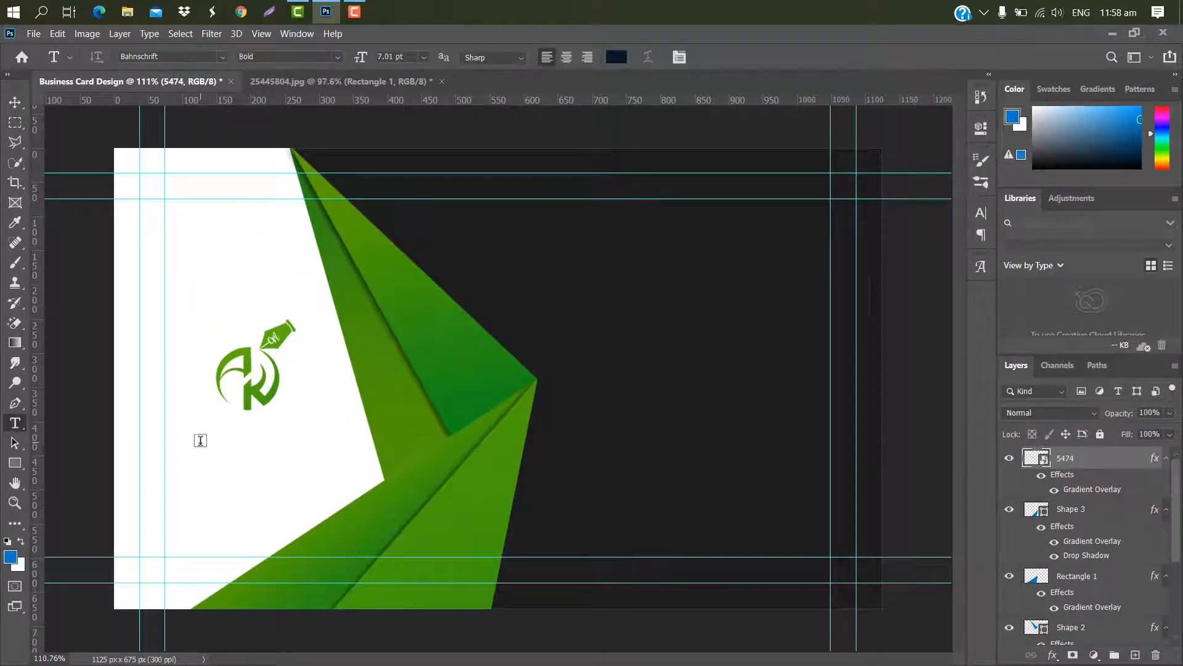
pyautogui.click(200, 440)
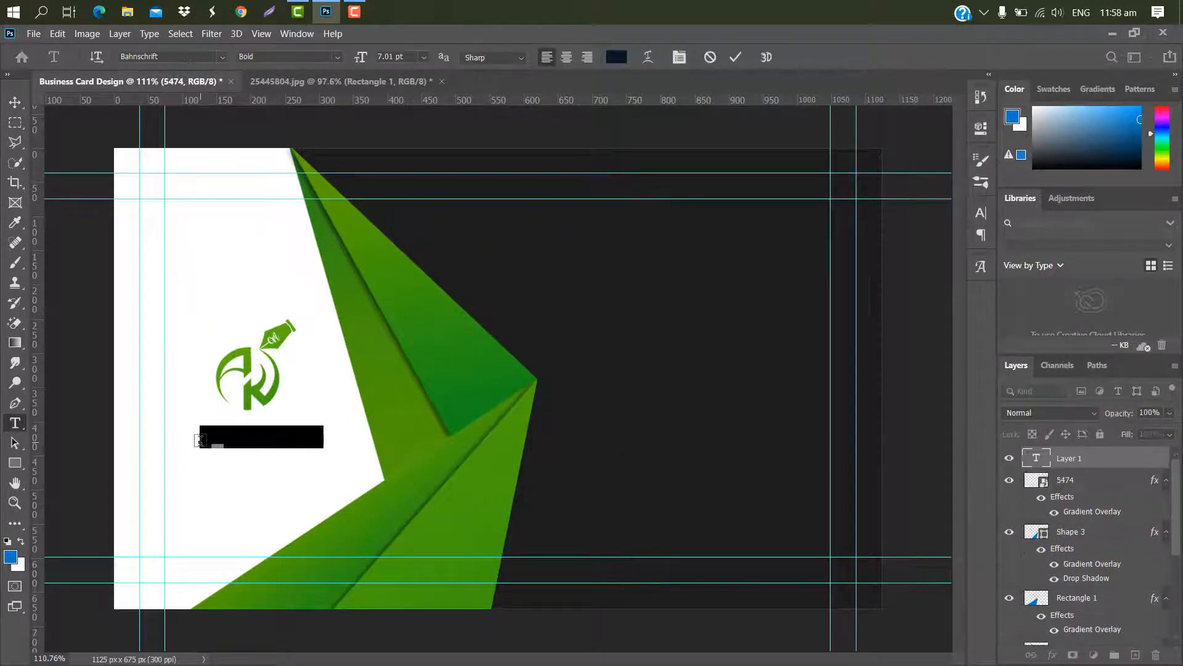
pyautogui.press('BackSpace')
pyautogui.write('GRAPHI')
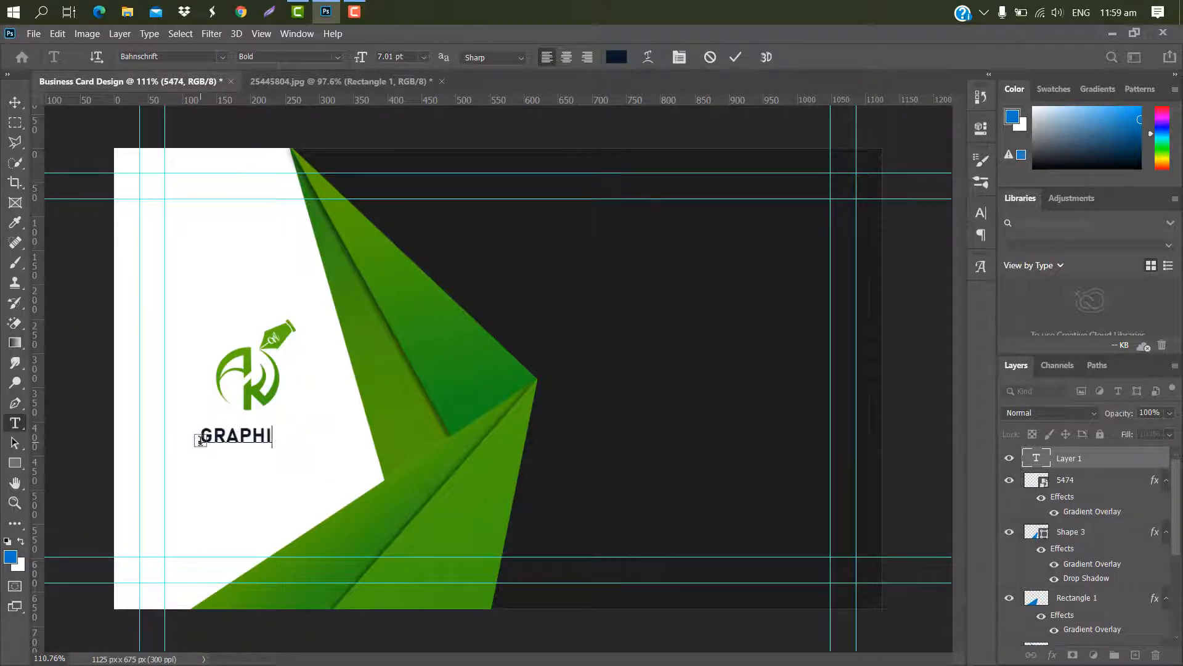
pyautogui.write('C CREATION')
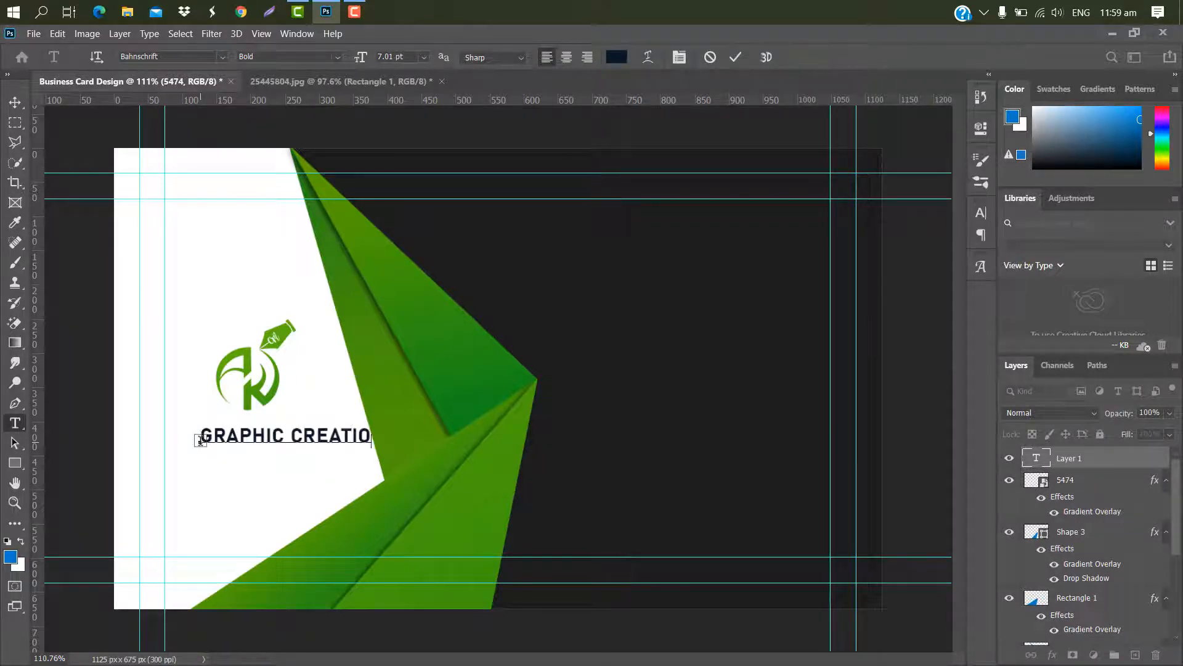
pyautogui.click(736, 57)
# Move the GRAPHIC CREATION text up close beneath the logo, centred at about X 217.72 px, Y 405.56 px
pyautogui.hotkey('ctrl', 't')
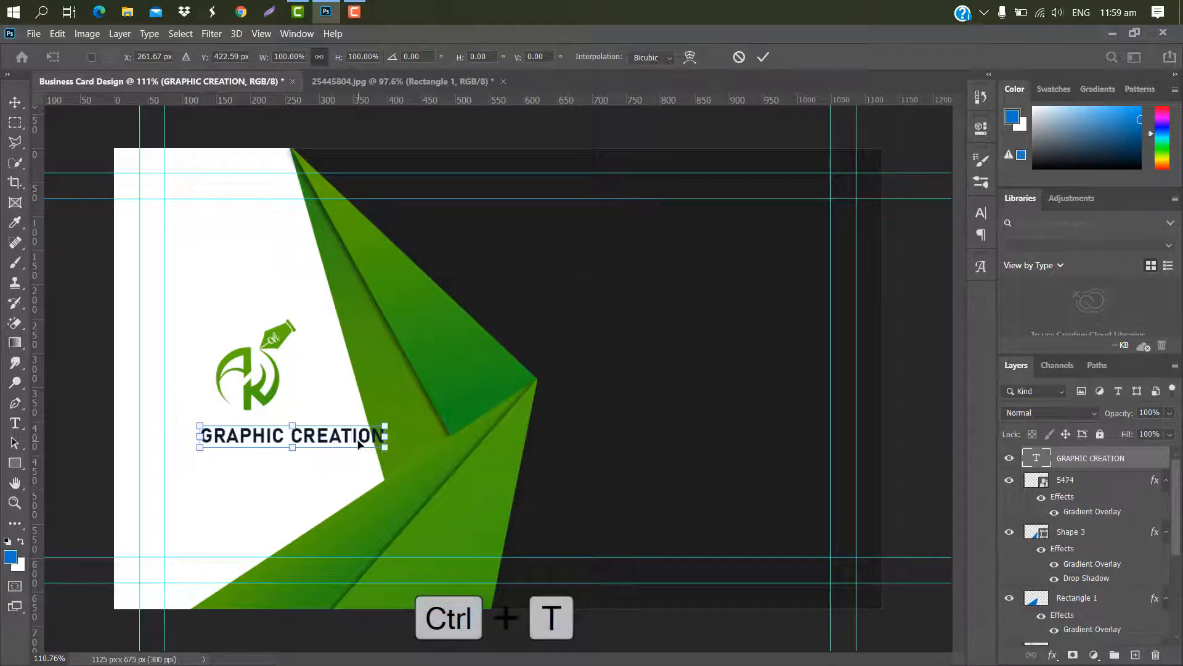
pyautogui.moveTo(357, 444); pyautogui.dragTo(327, 436)
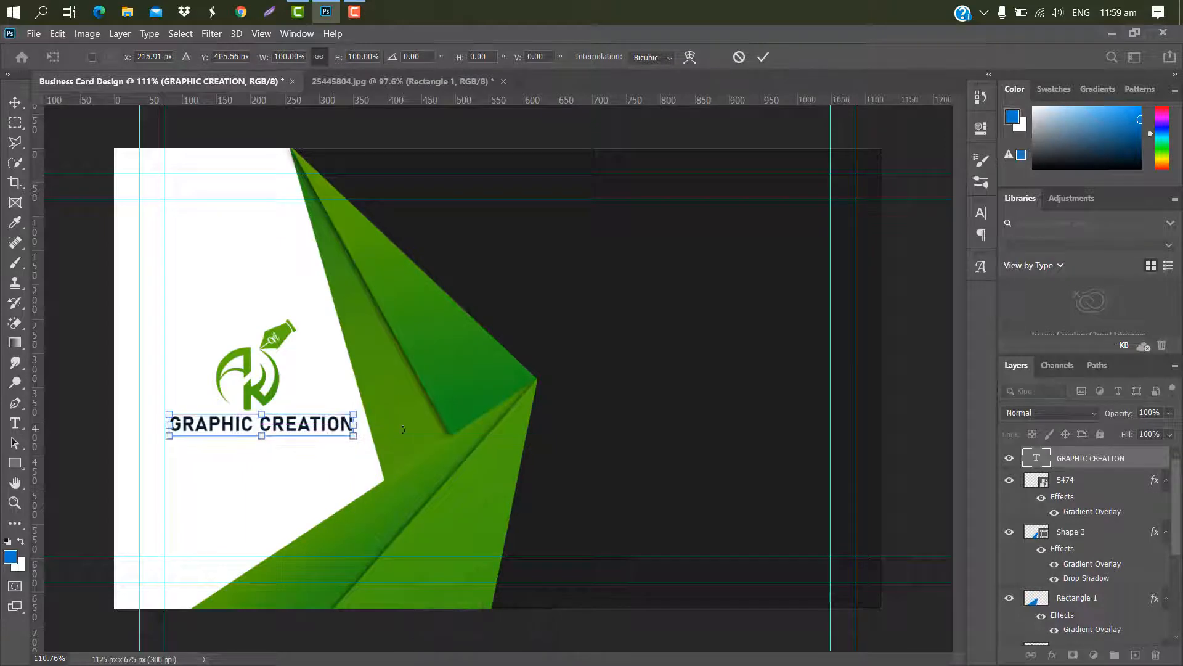
pyautogui.press('Right')
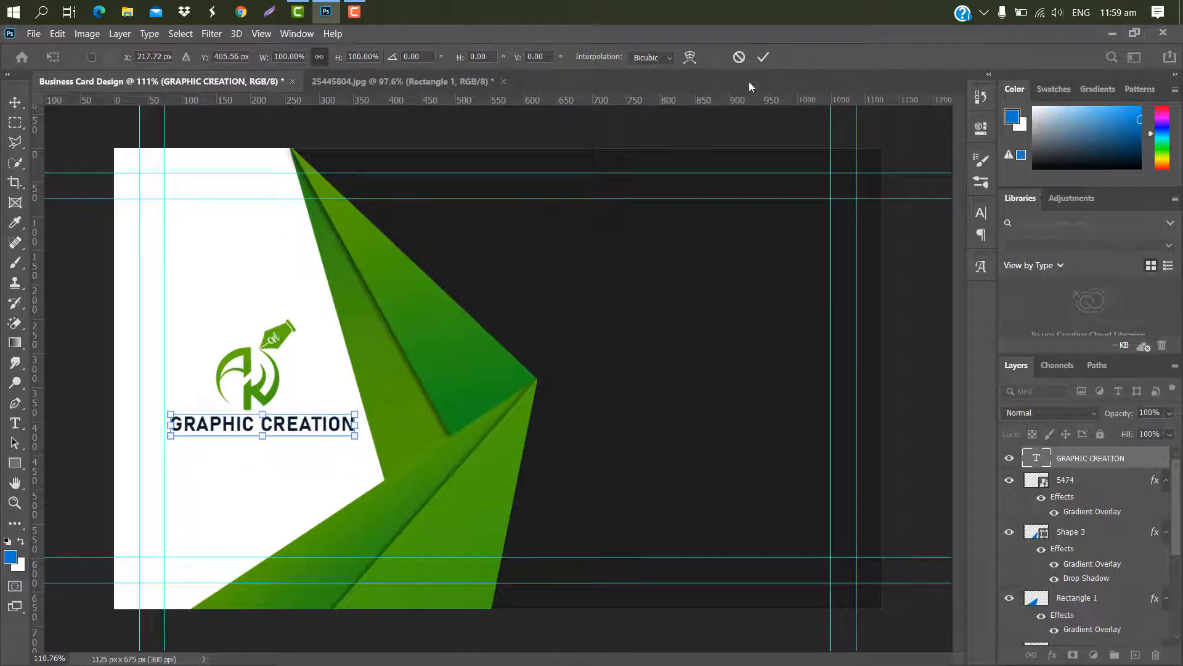
pyautogui.click(763, 57)
# Scale the 5474 logo down to 15.18% above the company name, and nudge the GRAPHIC CREATION text slightly up towards it
pyautogui.click(15, 103)
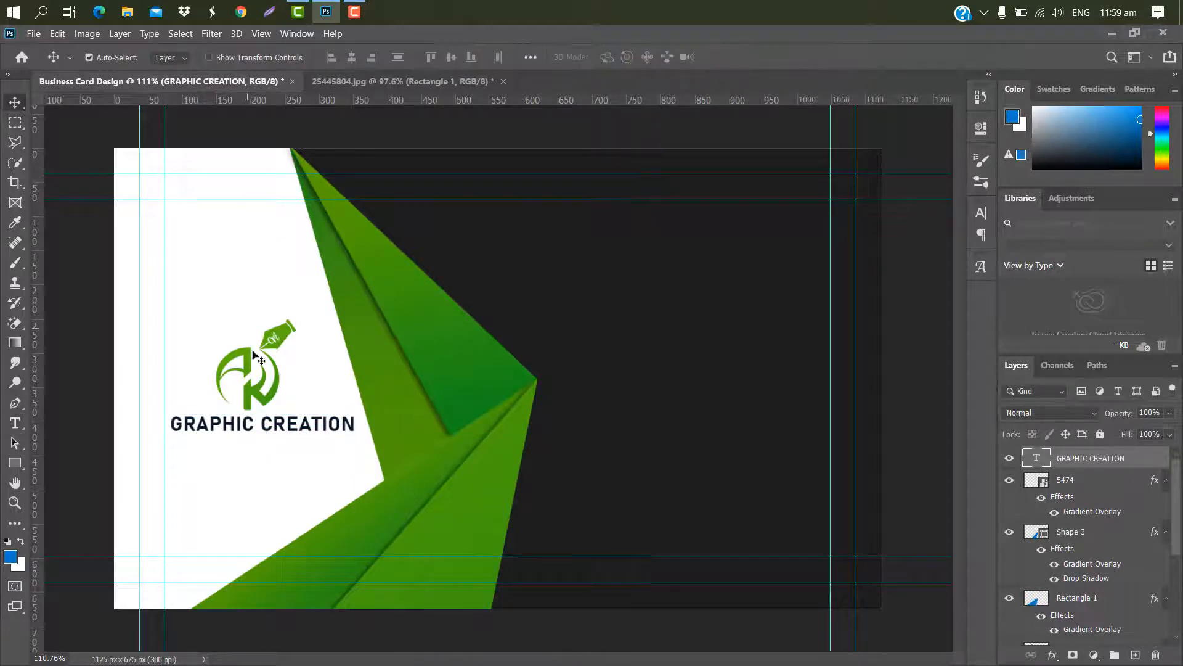
pyautogui.click(262, 372)
pyautogui.hotkey('ctrl', 't')
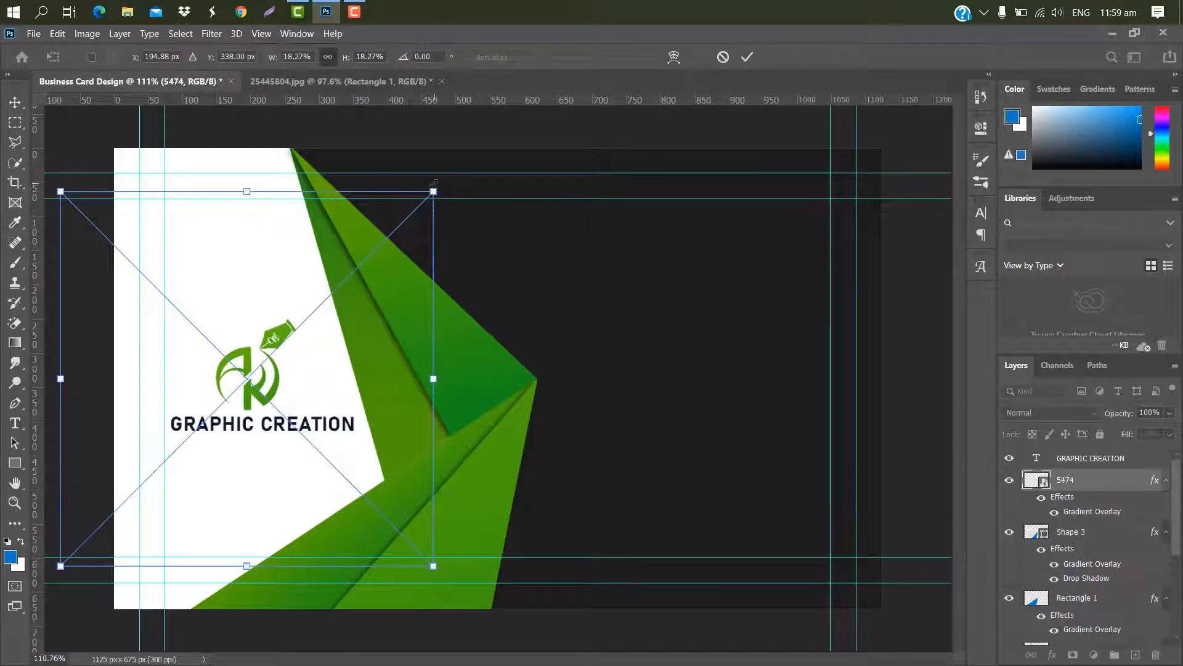
pyautogui.moveTo(434, 183); pyautogui.dragTo(411, 222)
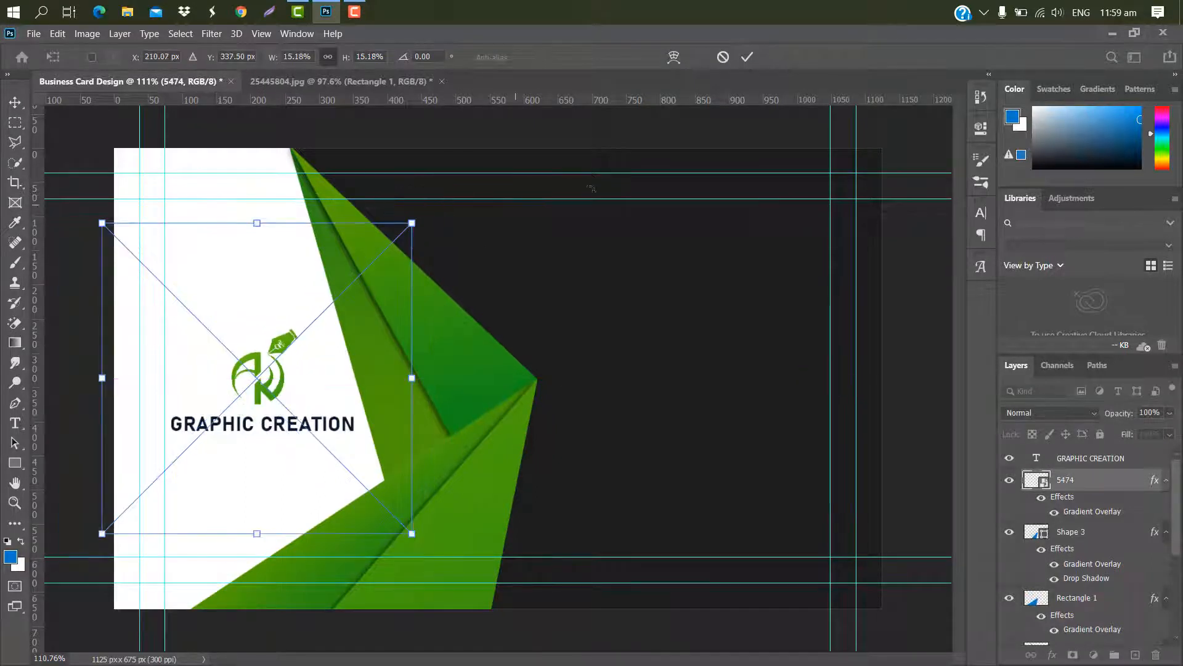
pyautogui.click(747, 59)
pyautogui.click(269, 433)
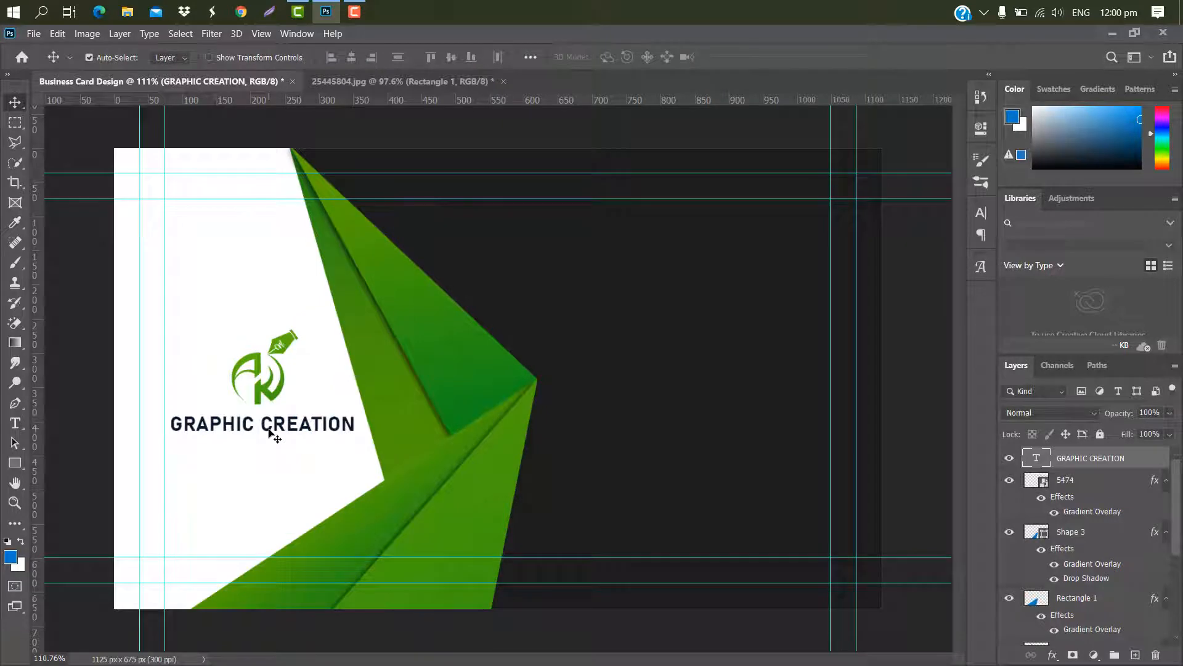
pyautogui.moveTo(269, 433); pyautogui.dragTo(269, 429)
# Add a new text layer reading FREE GRAPHIC DESIGN TUTORIAL just below the GRAPHIC CREATION text
pyautogui.press('t')
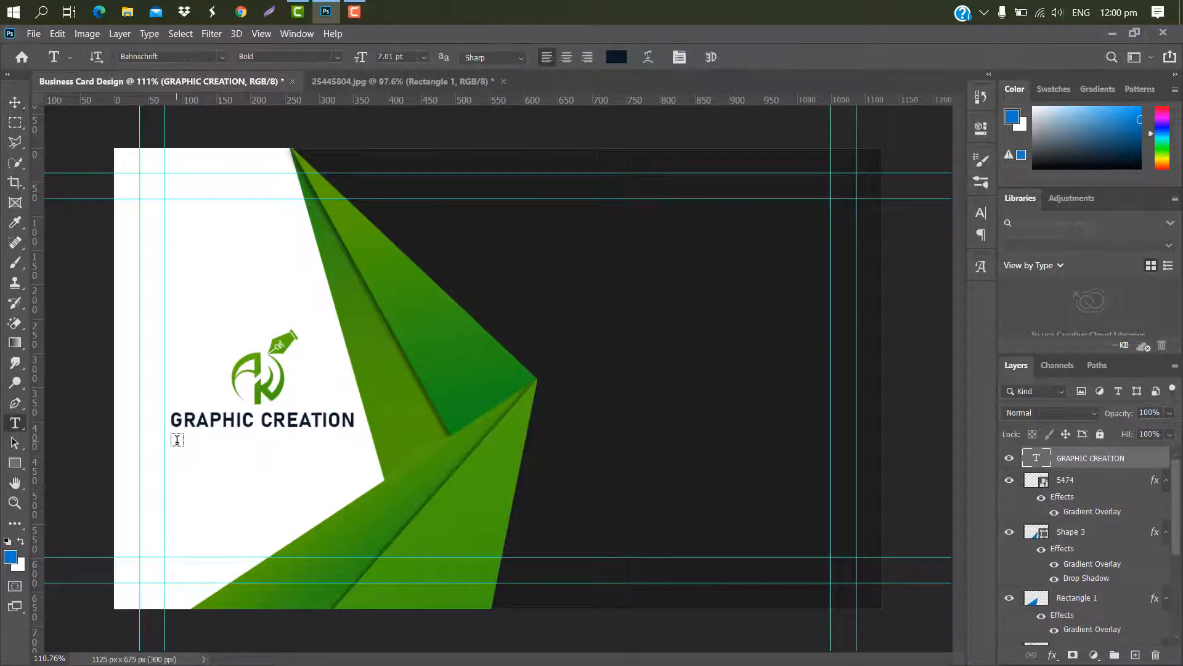
pyautogui.click(176, 440)
pyautogui.press('BackSpace')
pyautogui.write('FR')
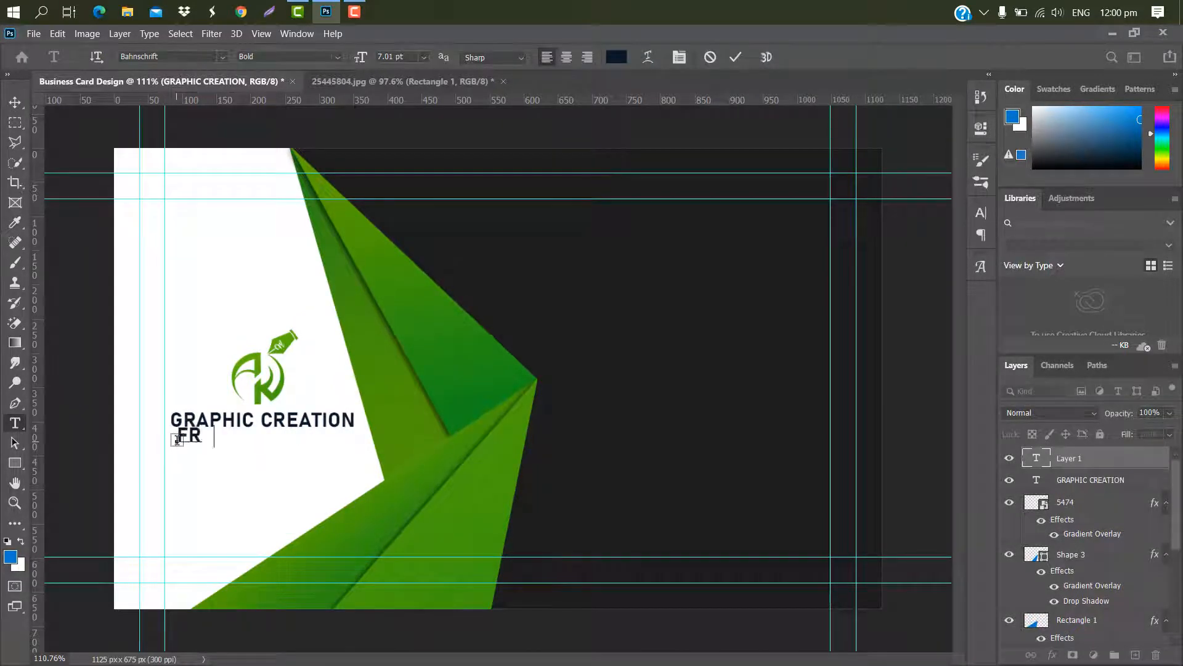
pyautogui.write('EE GRAPHIC DESIGN TUTORIAL')
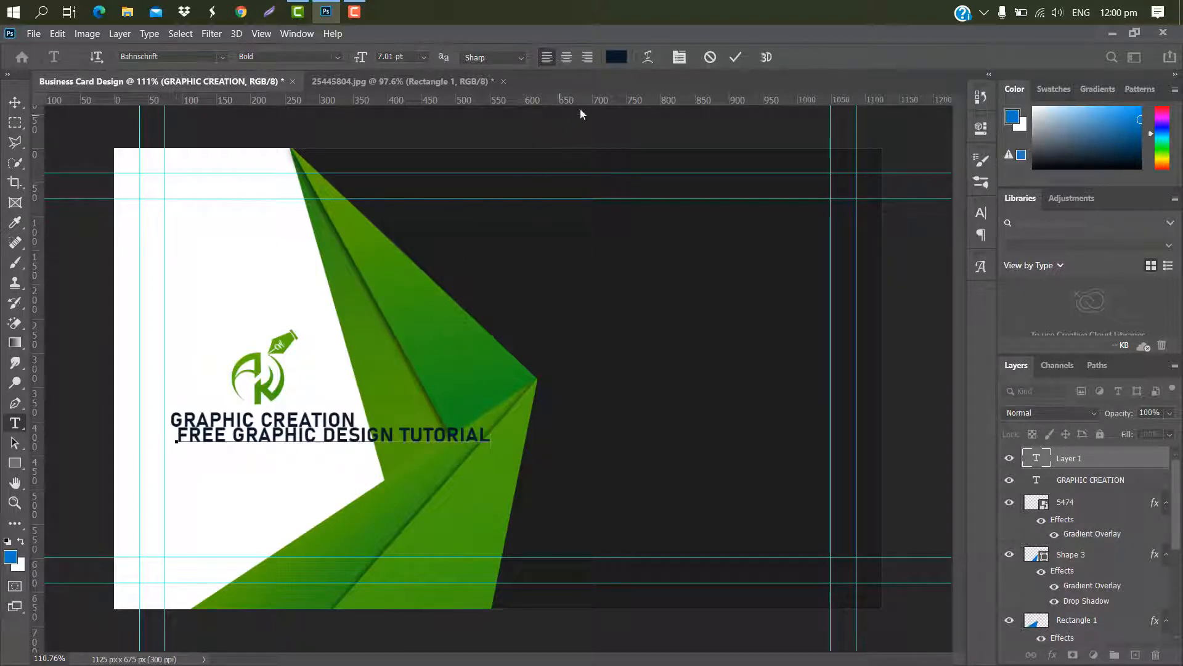
pyautogui.click(735, 57)
# Set the tagline's font style to Regular and its colour to the green 4ca00a sampled from the card's shapes
pyautogui.click(981, 212)
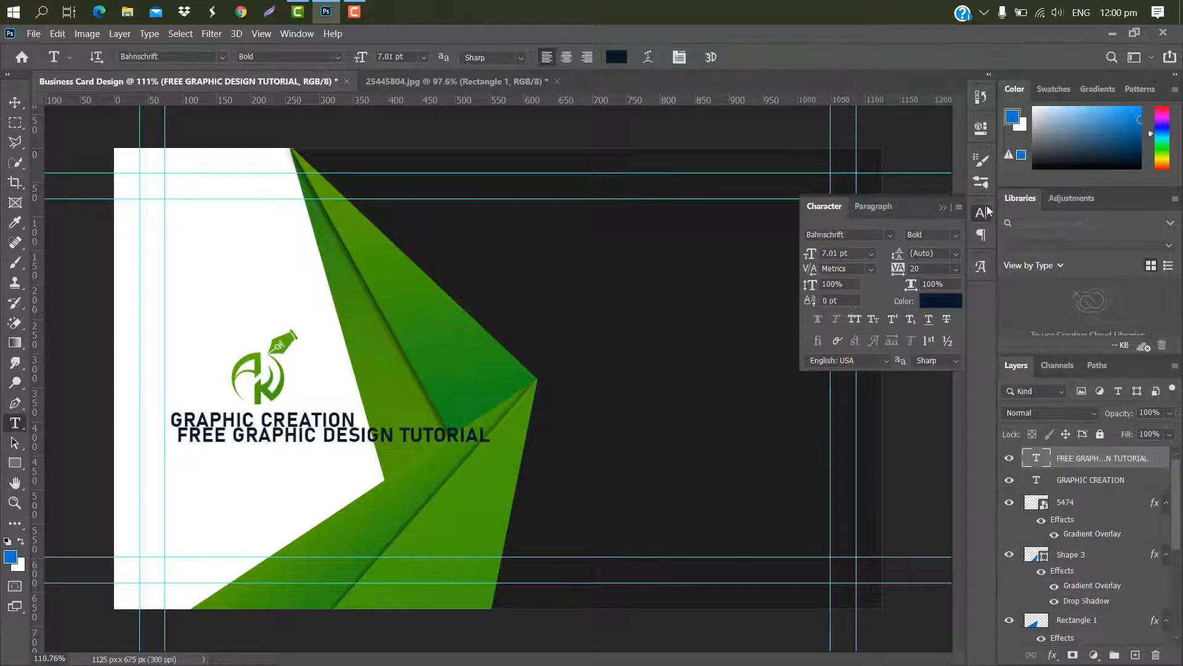
pyautogui.click(954, 239)
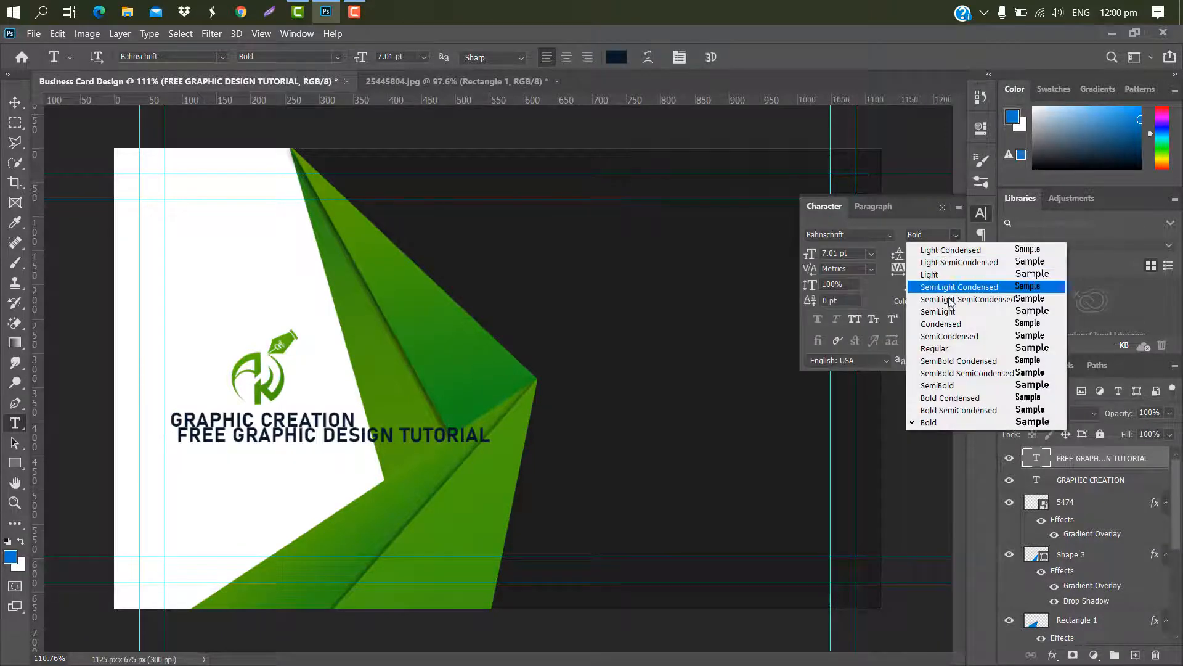
pyautogui.click(937, 341)
pyautogui.click(941, 300)
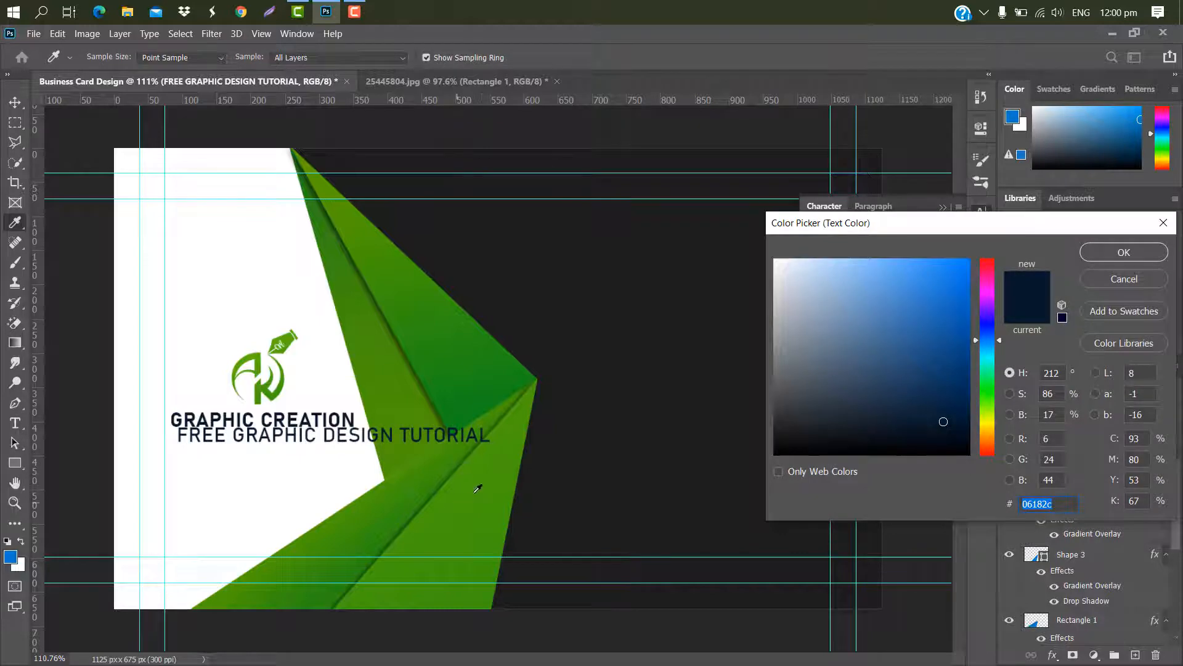
pyautogui.click(529, 397)
pyautogui.click(1109, 254)
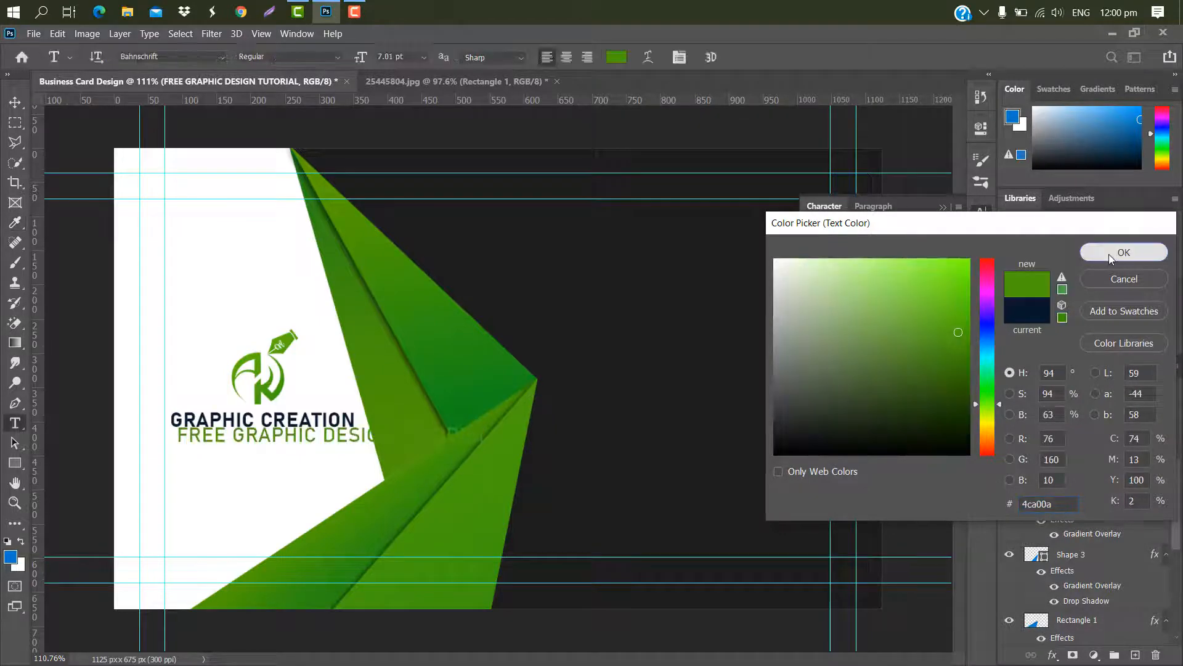
pyautogui.click(946, 209)
# Scale the tagline down to about 4.11 pt so it spans the same width as GRAPHIC CREATION
pyautogui.hotkey('ctrl', 't')
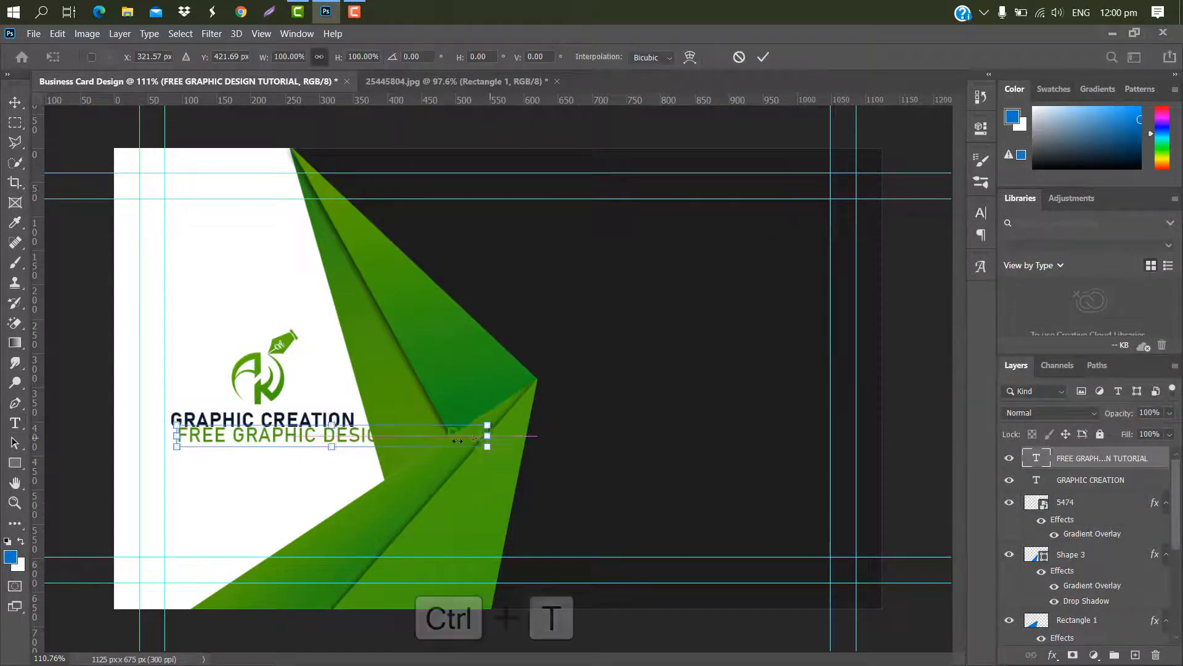
pyautogui.moveTo(484, 436); pyautogui.dragTo(356, 448)
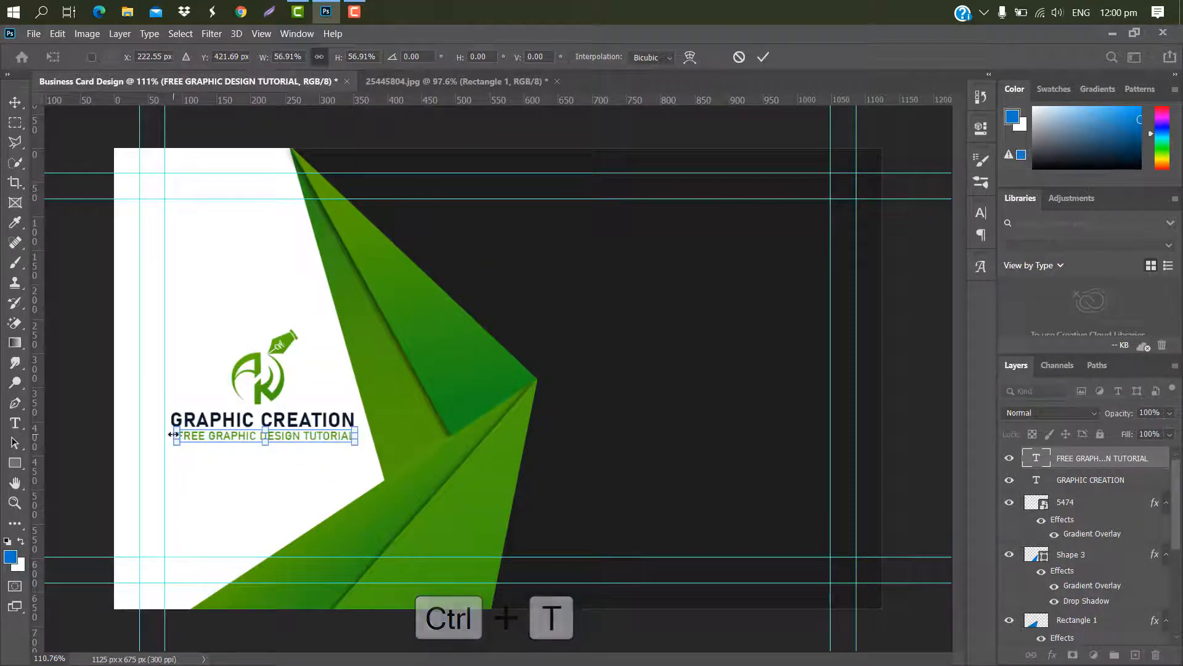
pyautogui.moveTo(167, 434); pyautogui.dragTo(161, 434)
pyautogui.click(763, 58)
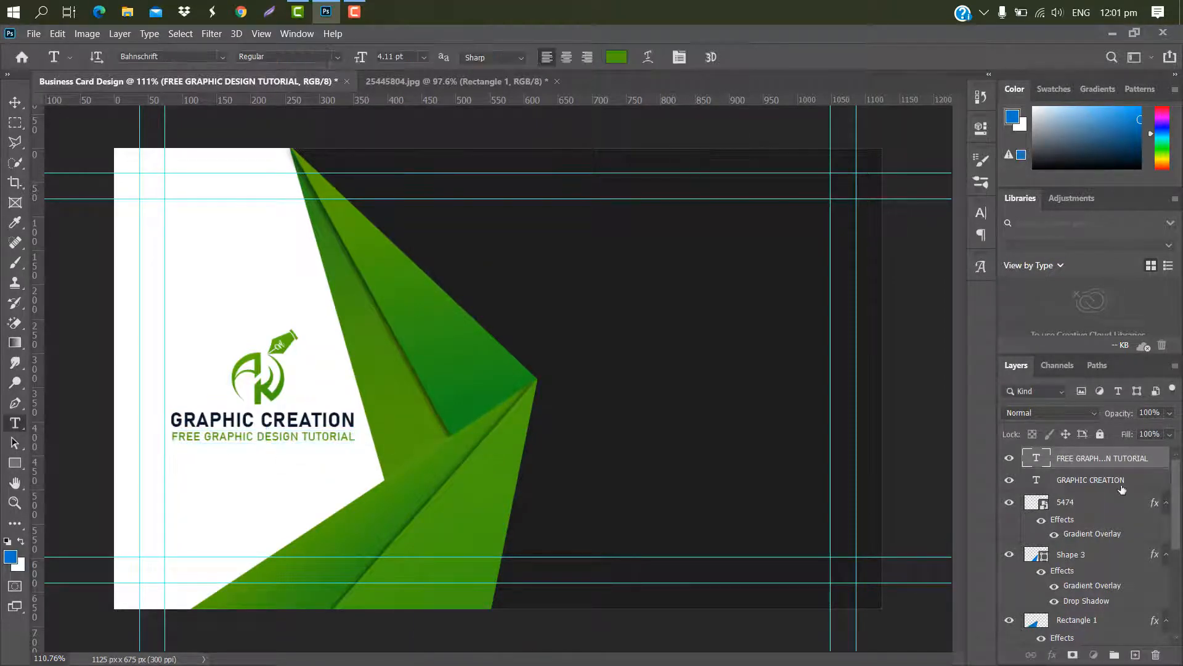
# Select the tagline, company name and logo layers together and move them up to a vertical centre of 337.50 px
pyautogui.keyDown('shift'); pyautogui.click(1085, 479); pyautogui.keyUp('shift')
pyautogui.hotkey('ctrl', 't')
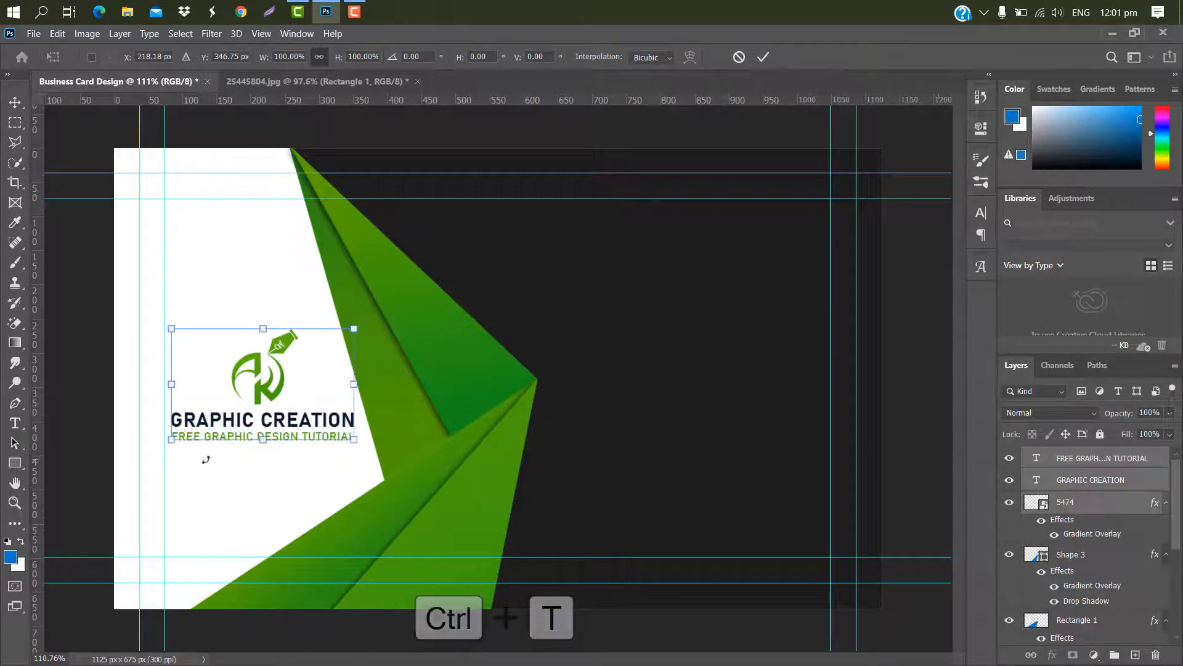
pyautogui.moveTo(293, 402); pyautogui.dragTo(292, 396)
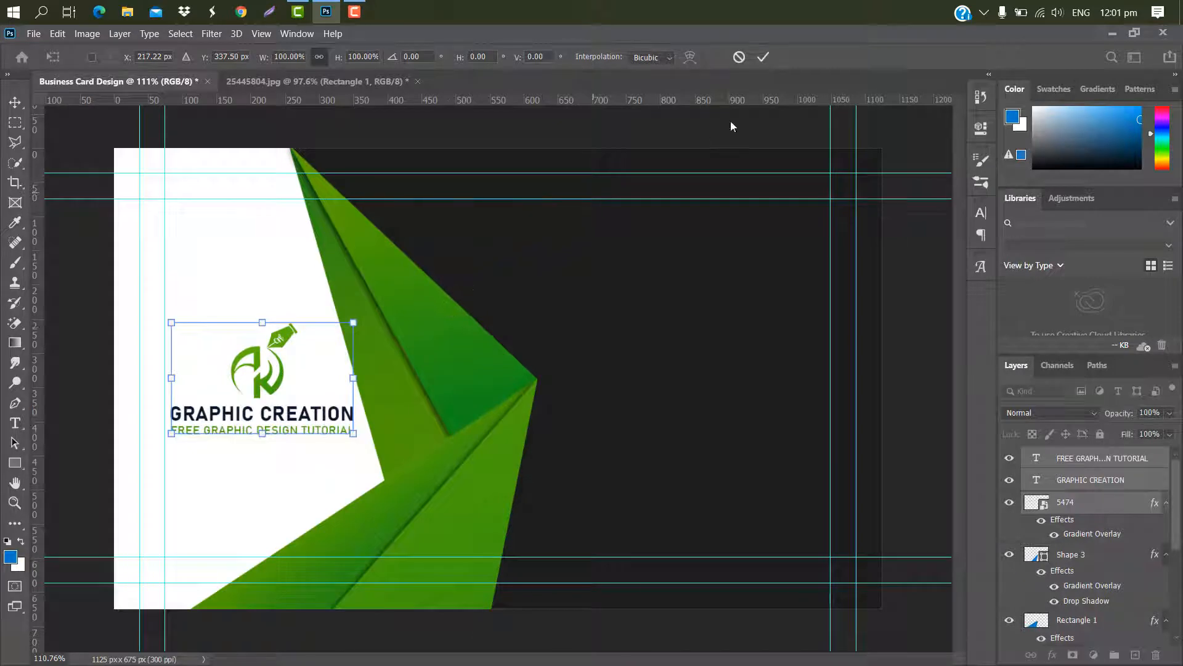
pyautogui.click(763, 57)
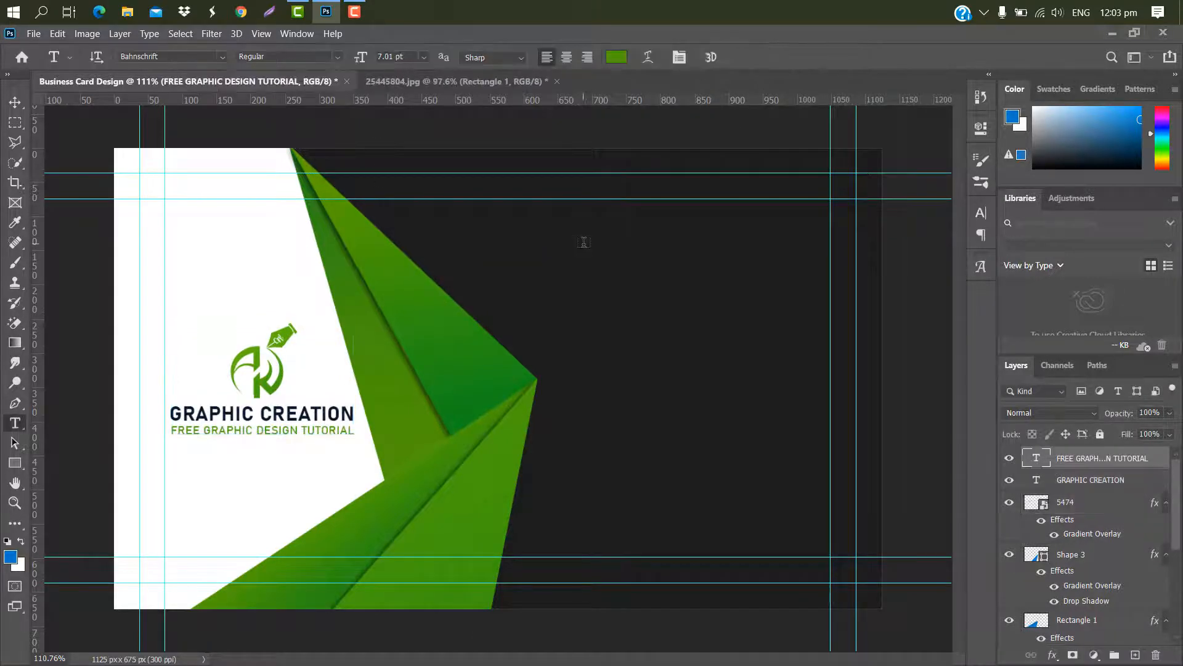
# Add a text layer with the cardholder's full name in capitals on the upper part of the dark area
pyautogui.click(584, 237)
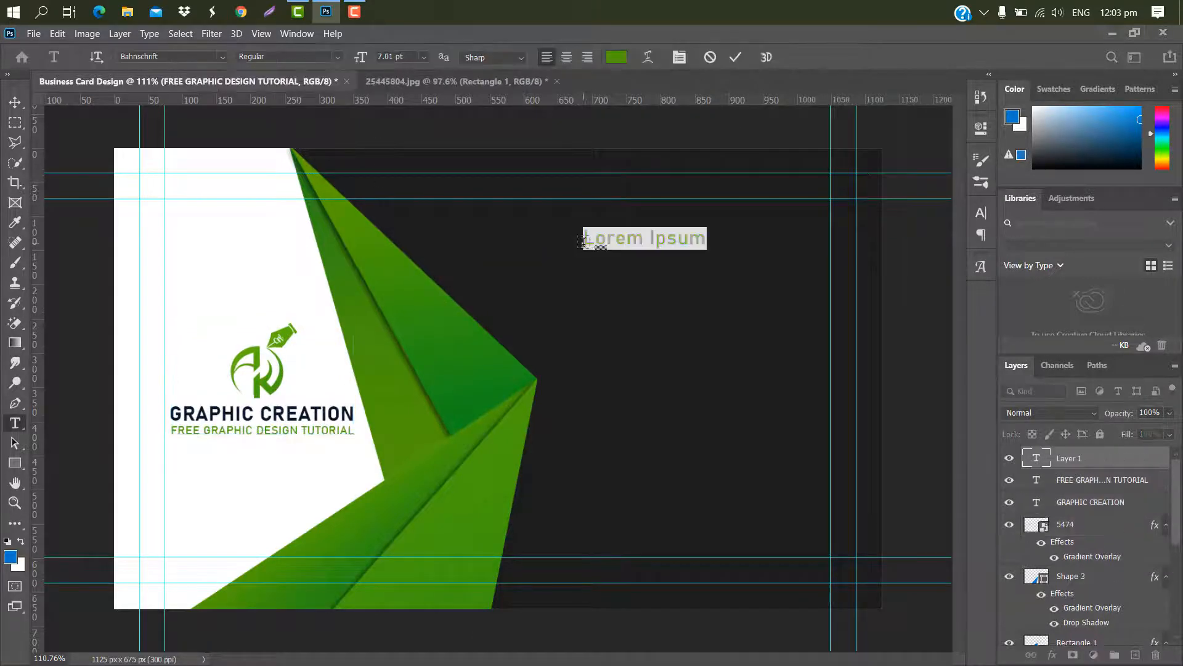
pyautogui.press('BackSpace')
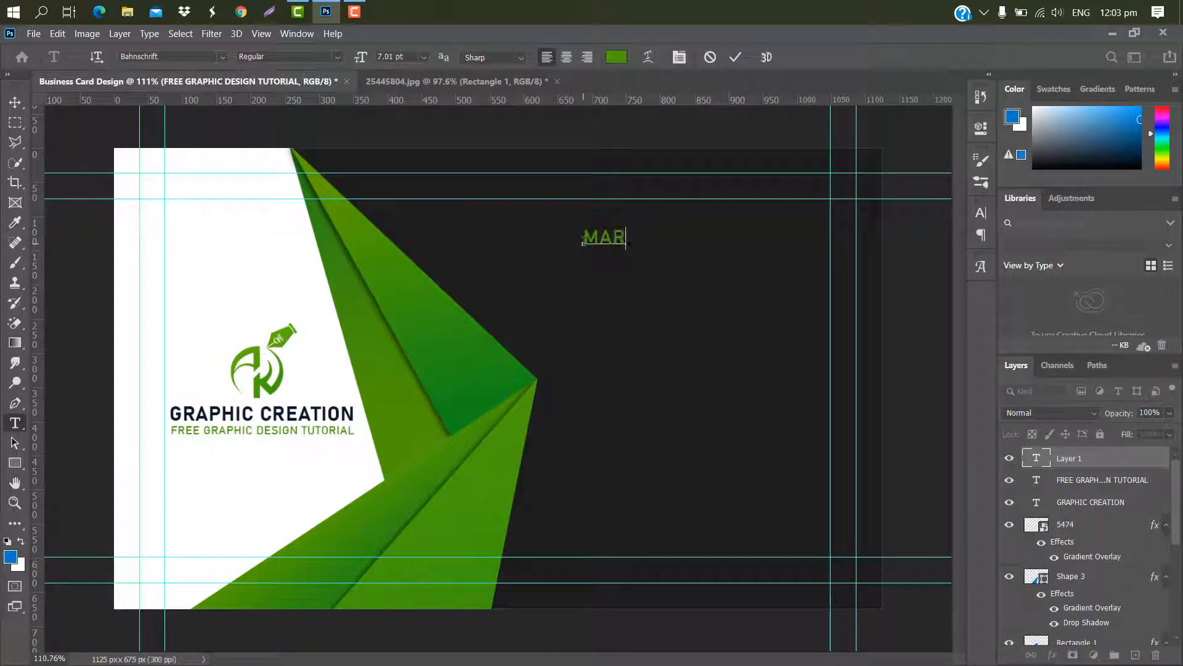
pyautogui.write('MARK SMITH')
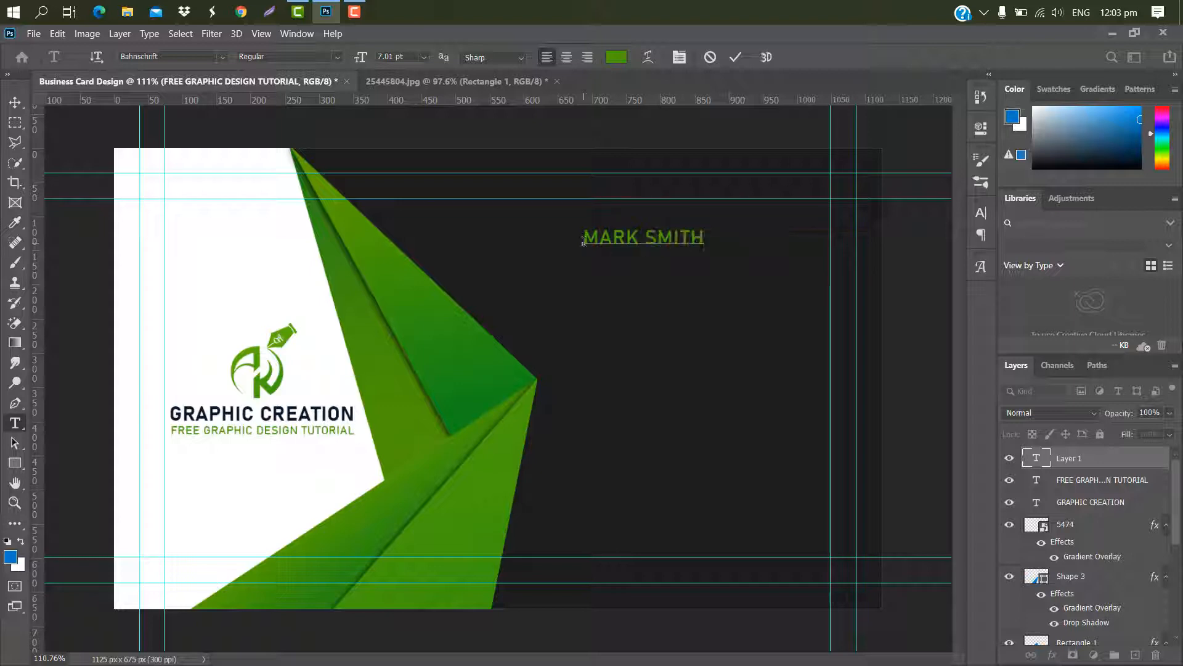
pyautogui.click(735, 57)
# Set the cardholder name's font style to Bold and its colour to white, ffffff
pyautogui.click(981, 213)
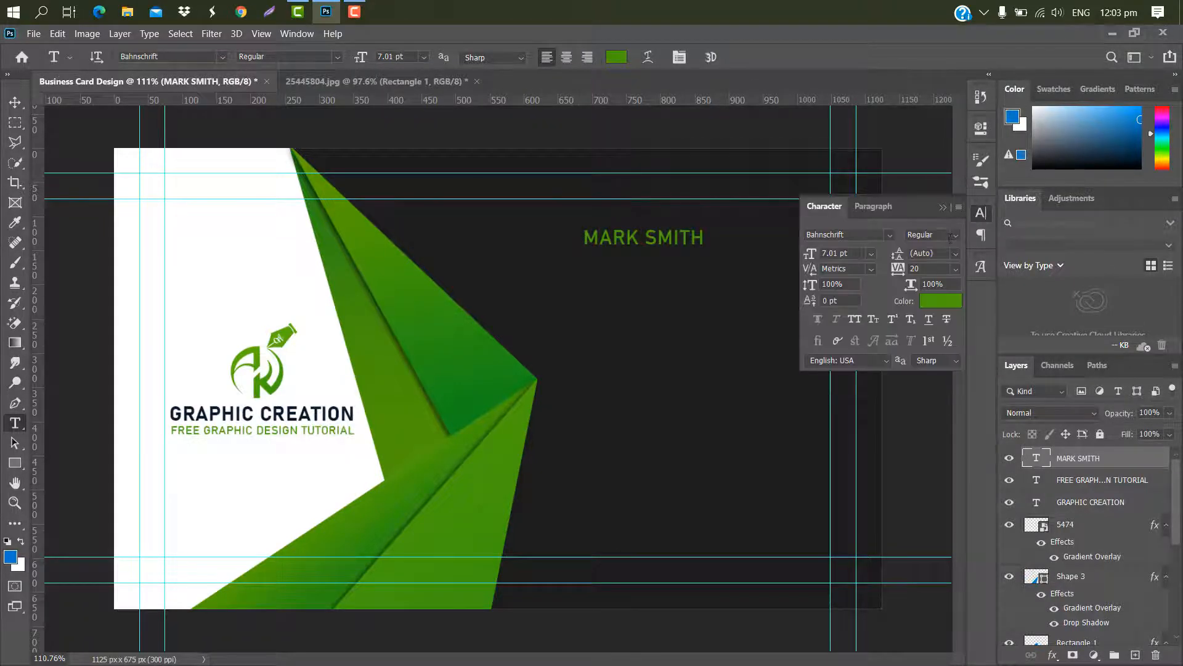
pyautogui.click(955, 237)
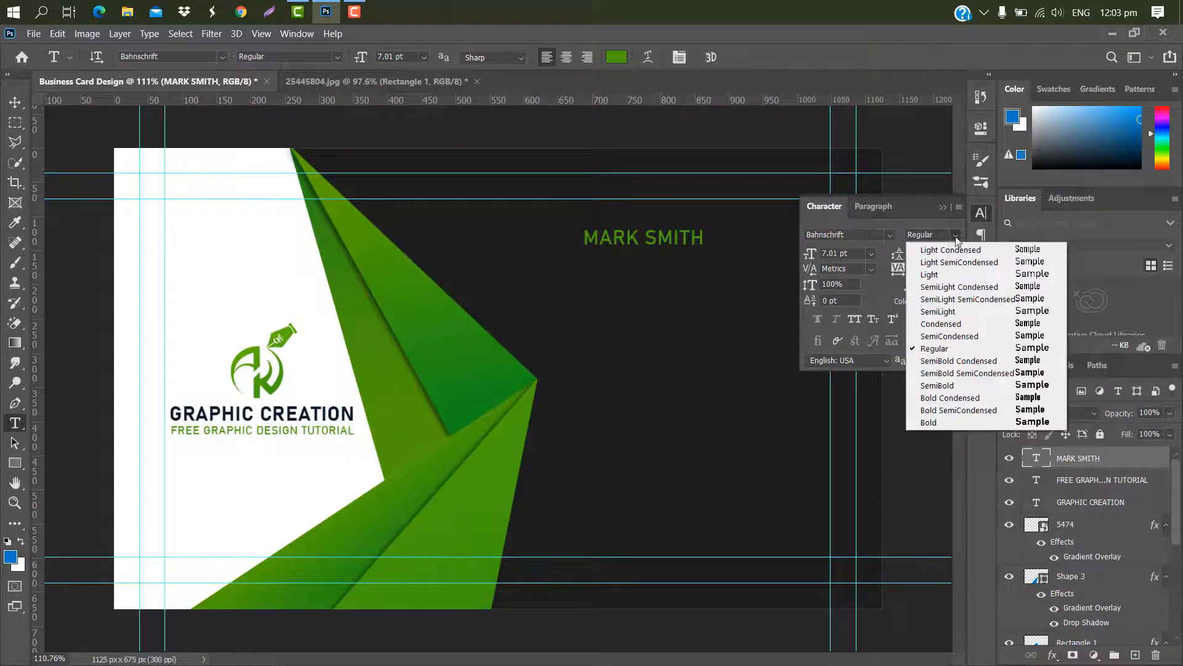
pyautogui.click(922, 422)
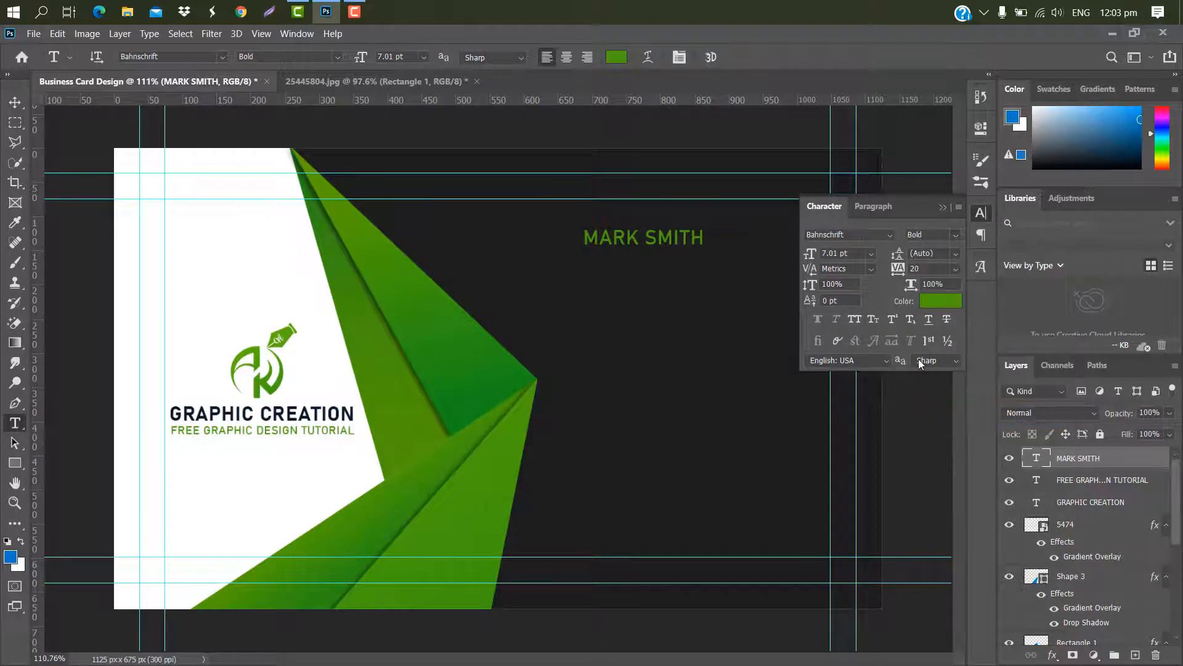
pyautogui.click(941, 301)
pyautogui.write('ffffff')
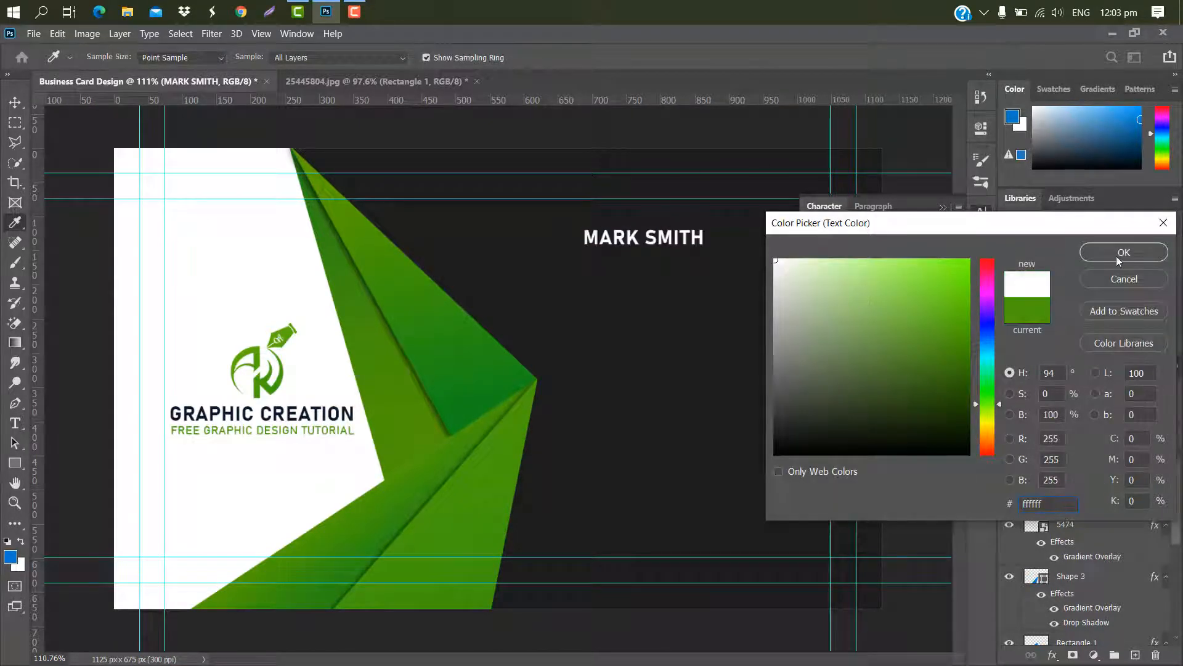
pyautogui.click(1124, 252)
pyautogui.click(944, 206)
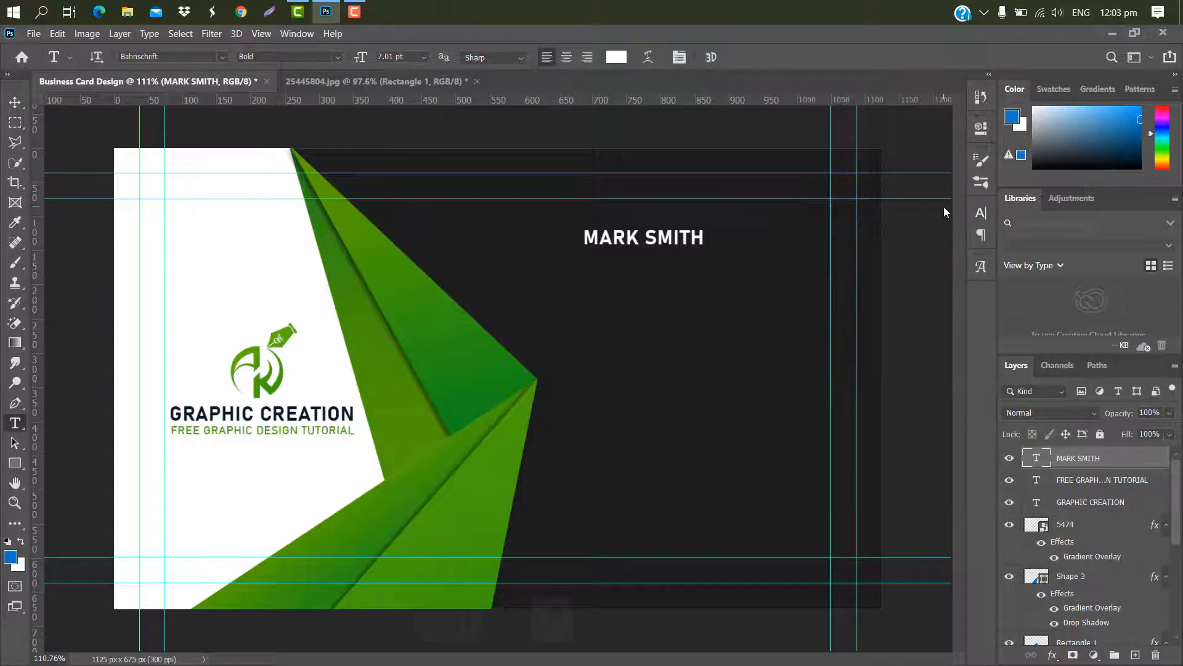
# Enlarge the cardholder name to 166.79% on the dark area
pyautogui.hotkey('ctrl', 't')
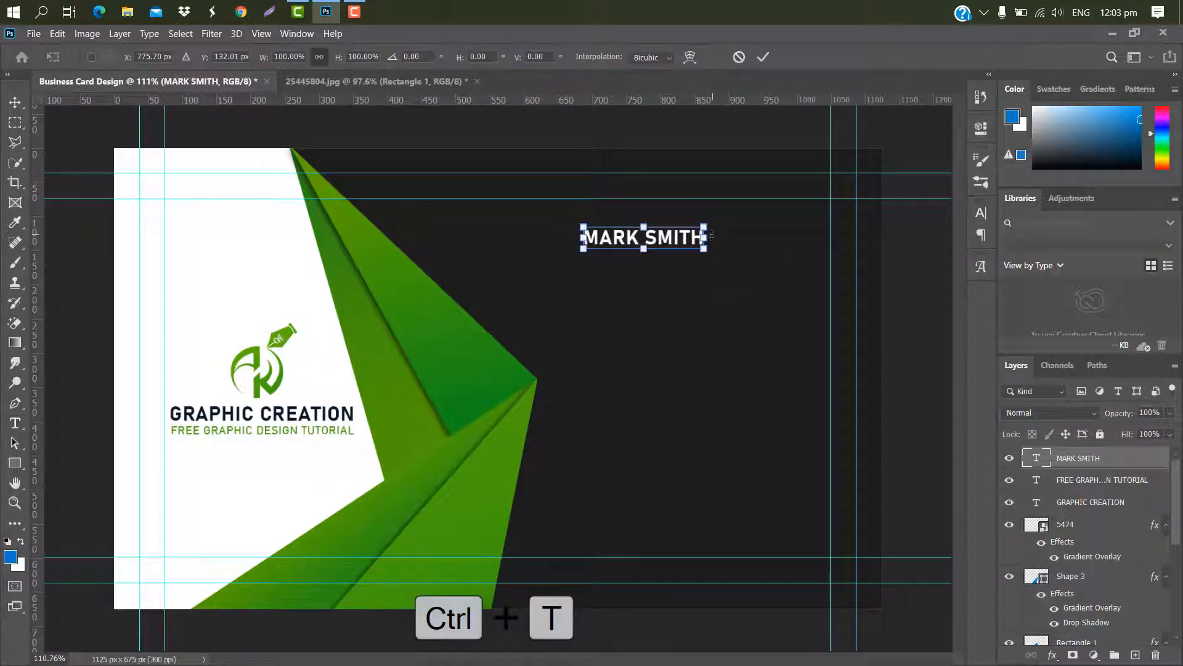
pyautogui.moveTo(713, 238); pyautogui.dragTo(783, 235)
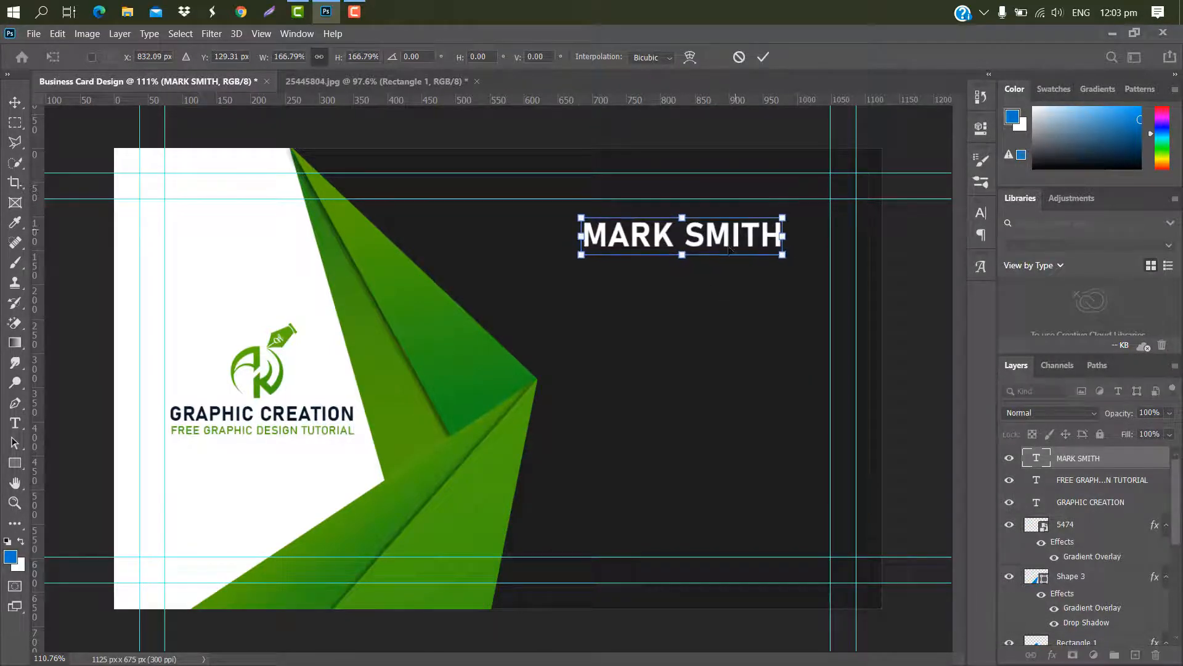
pyautogui.click(766, 56)
# Set the surname in the cardholder text to the Regular font style and colour e2dede
pyautogui.doubleClick(1046, 455)
pyautogui.moveTo(785, 237); pyautogui.dragTo(685, 238)
pyautogui.click(981, 213)
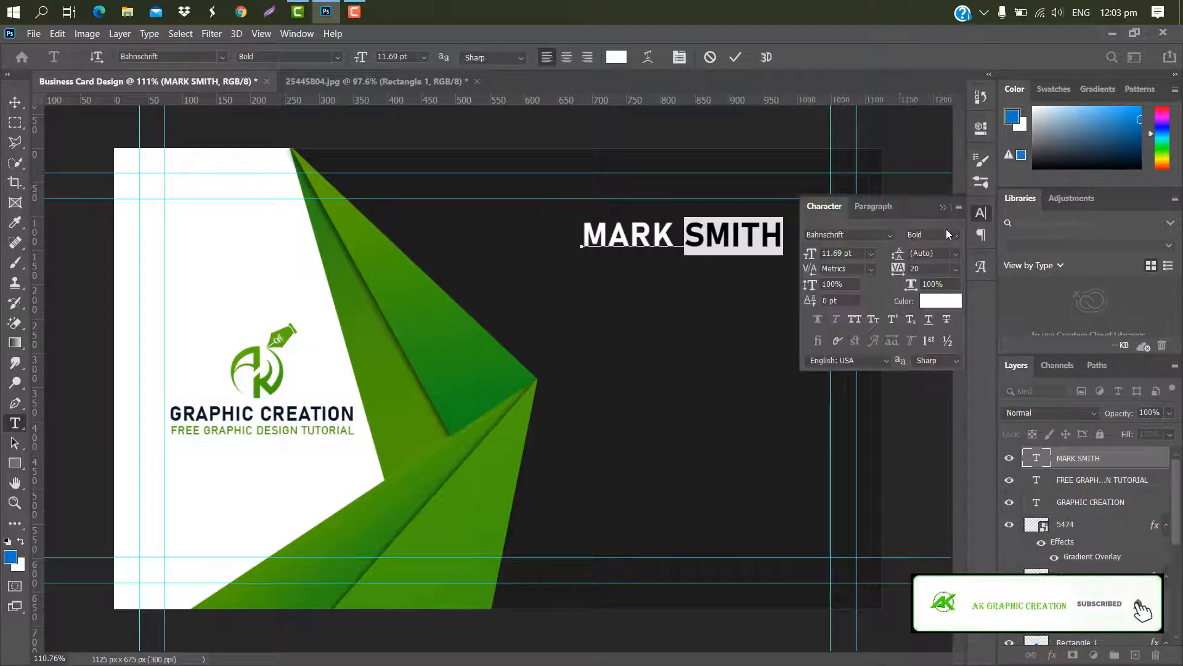
pyautogui.click(954, 236)
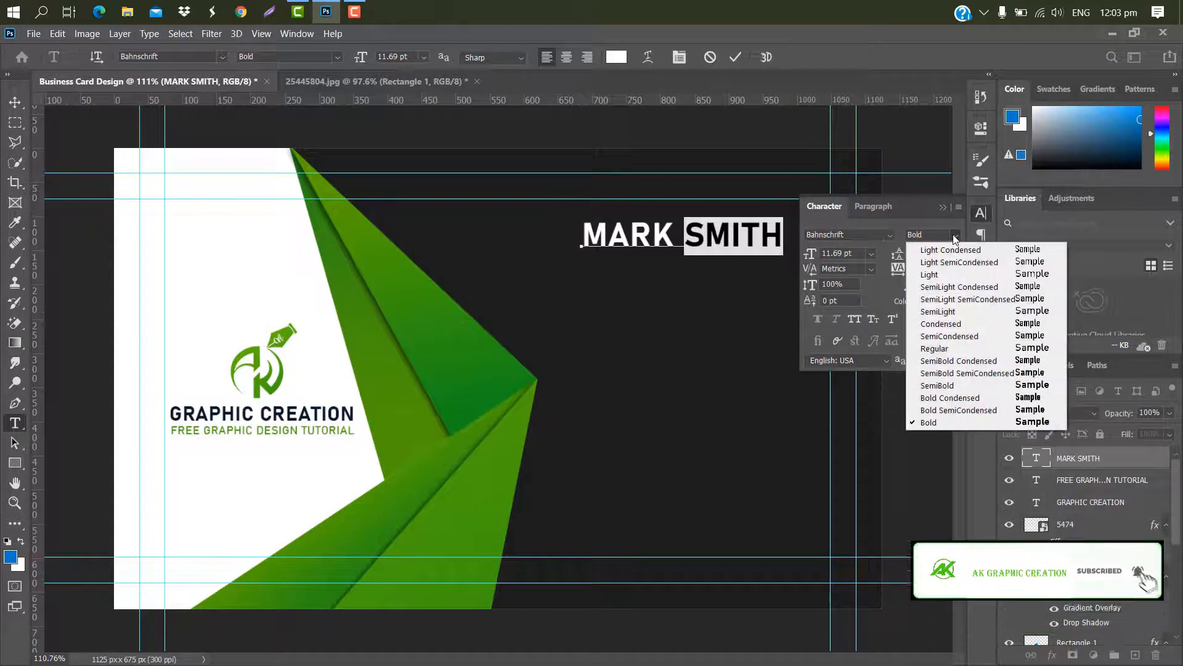
pyautogui.click(935, 348)
pyautogui.click(940, 301)
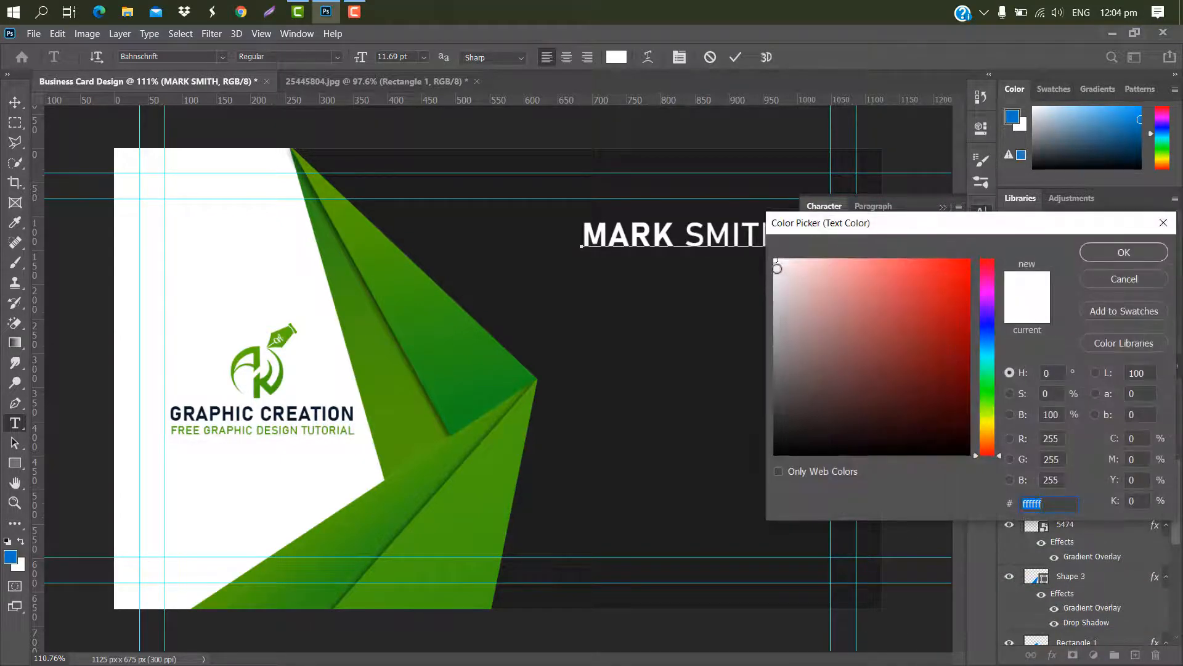
pyautogui.write('e2dede')
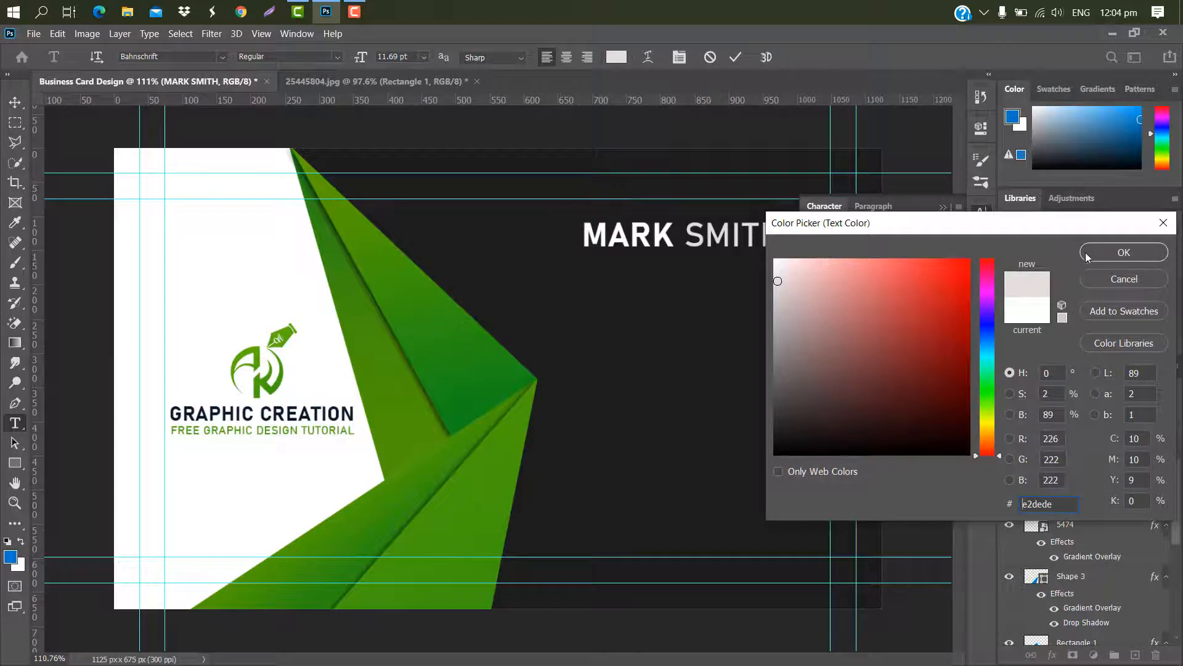
pyautogui.click(1100, 256)
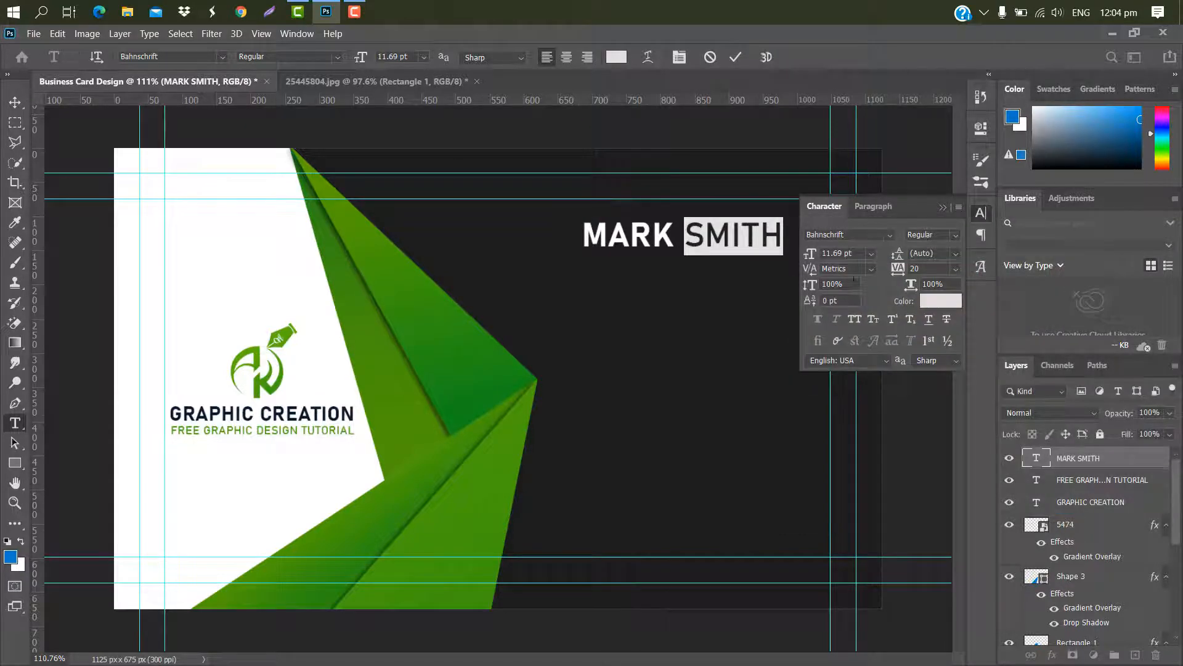
pyautogui.click(943, 207)
pyautogui.click(736, 57)
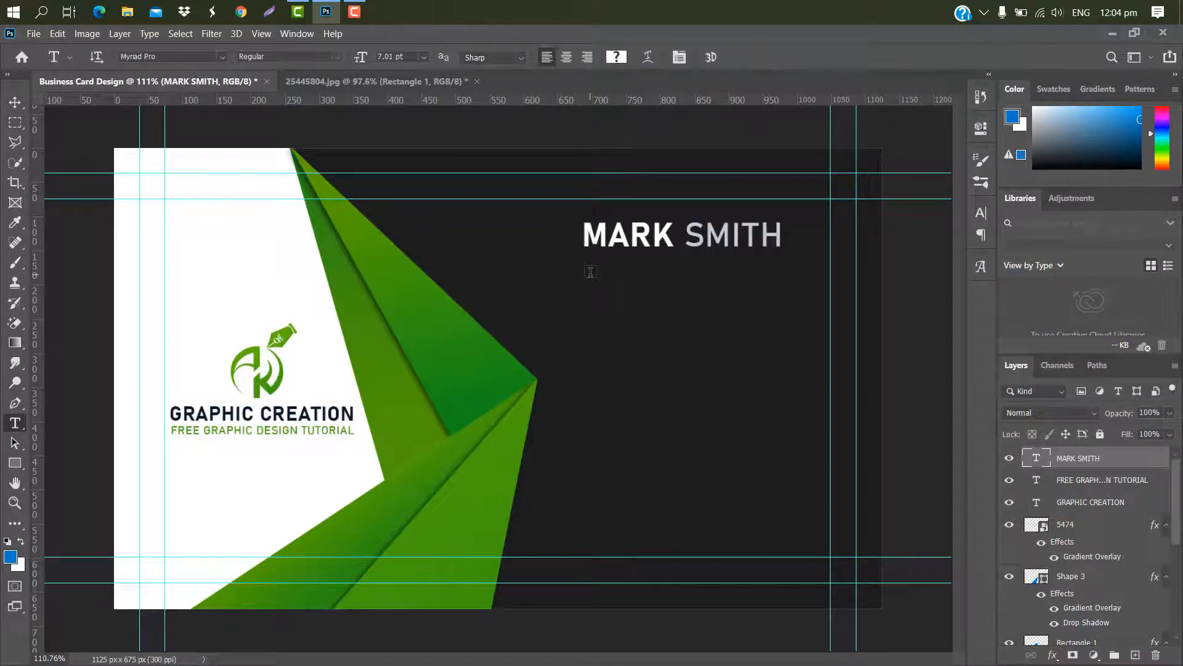
# Add a text layer reading "Creative Designer" directly below the cardholder's name
pyautogui.click(590, 271)
pyautogui.press('BackSpace')
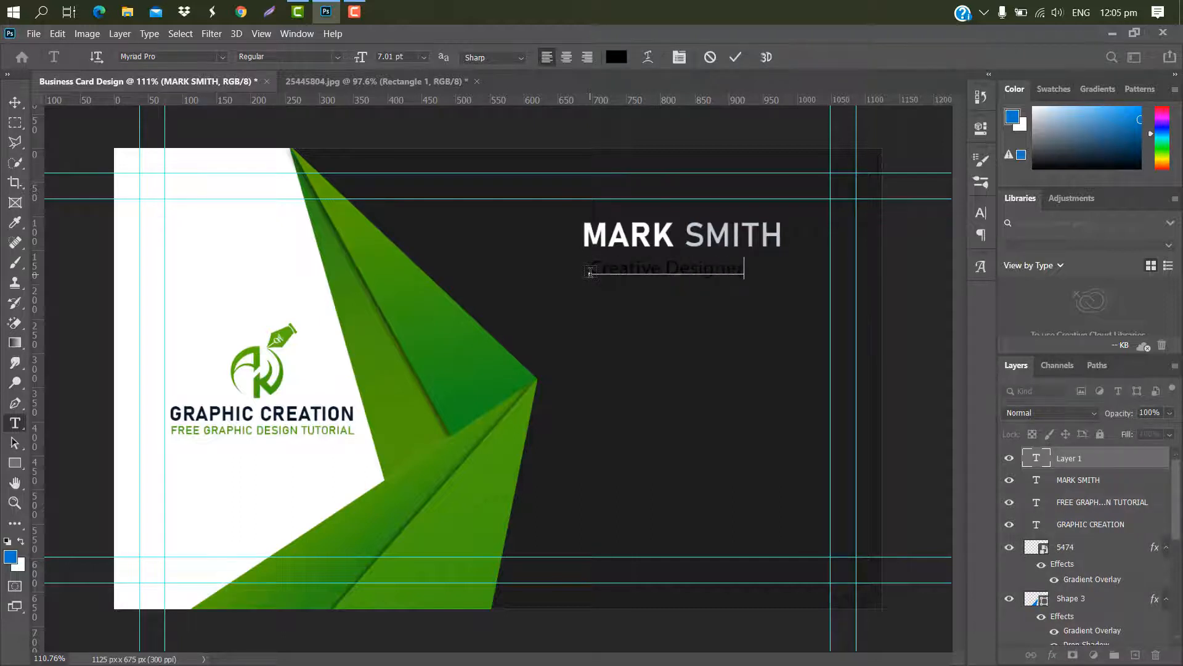
pyautogui.click(736, 56)
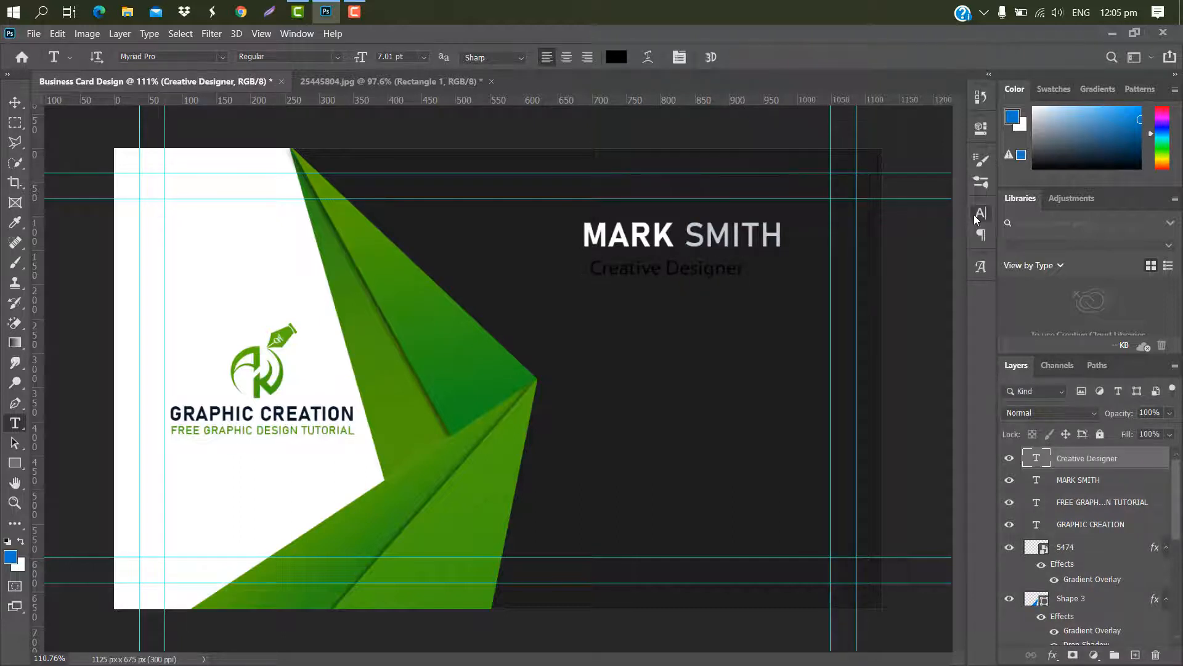
# Recolour the "Creative Designer" text with the light grey sampled from the surname and set its tracking to 140
pyautogui.click(981, 213)
pyautogui.click(940, 301)
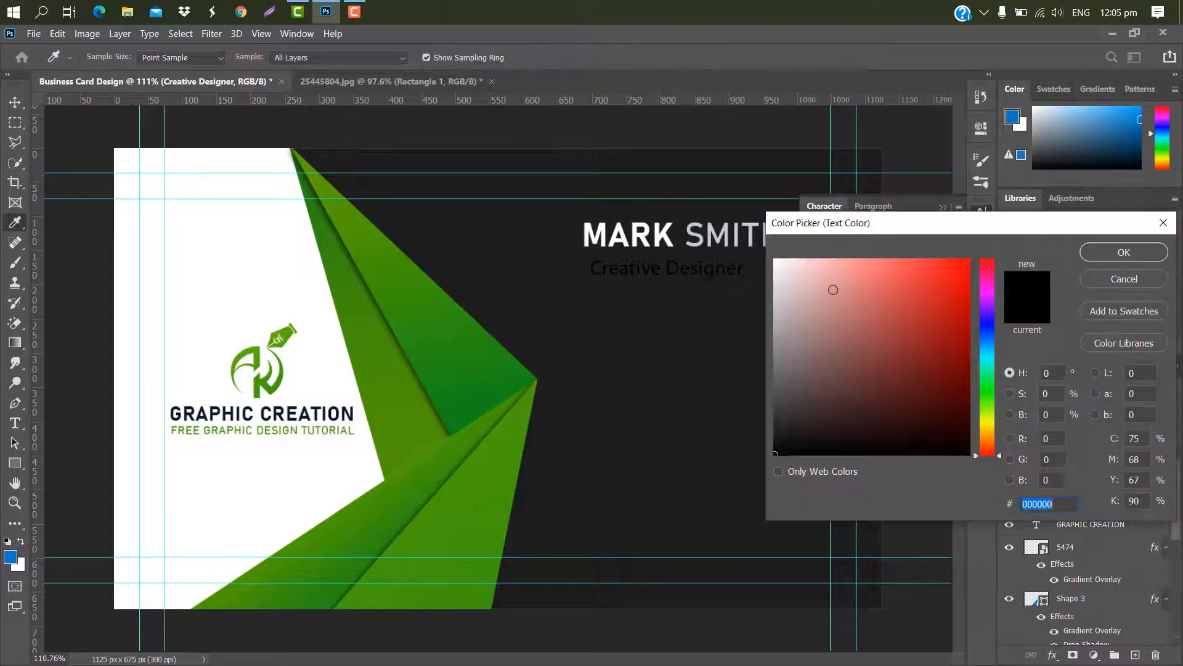
pyautogui.click(727, 229)
pyautogui.press('Return')
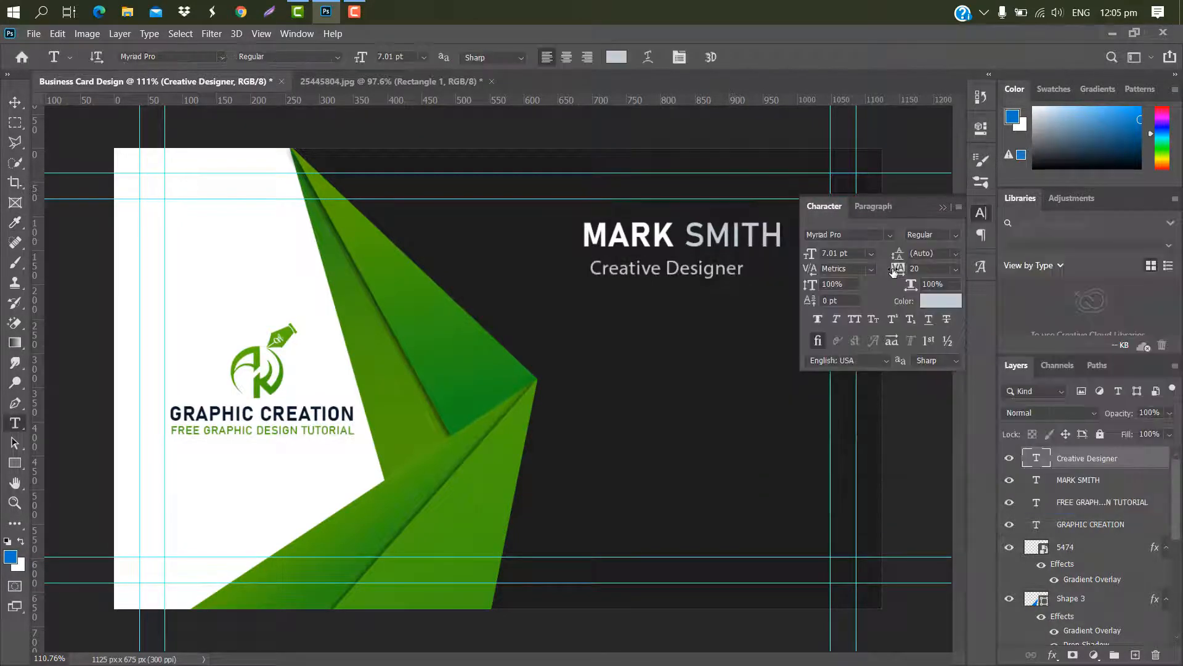
pyautogui.press('Return')
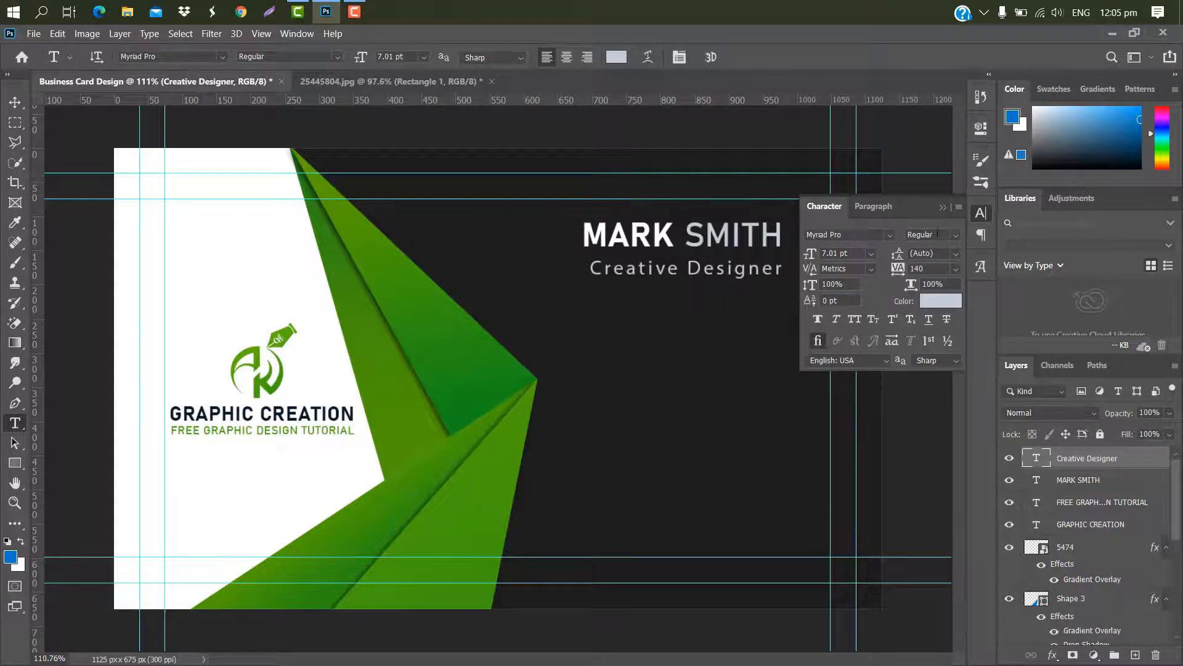
# Draw a thin rectangle about 297 by 5 px below the job title and fill it with white
pyautogui.click(15, 463)
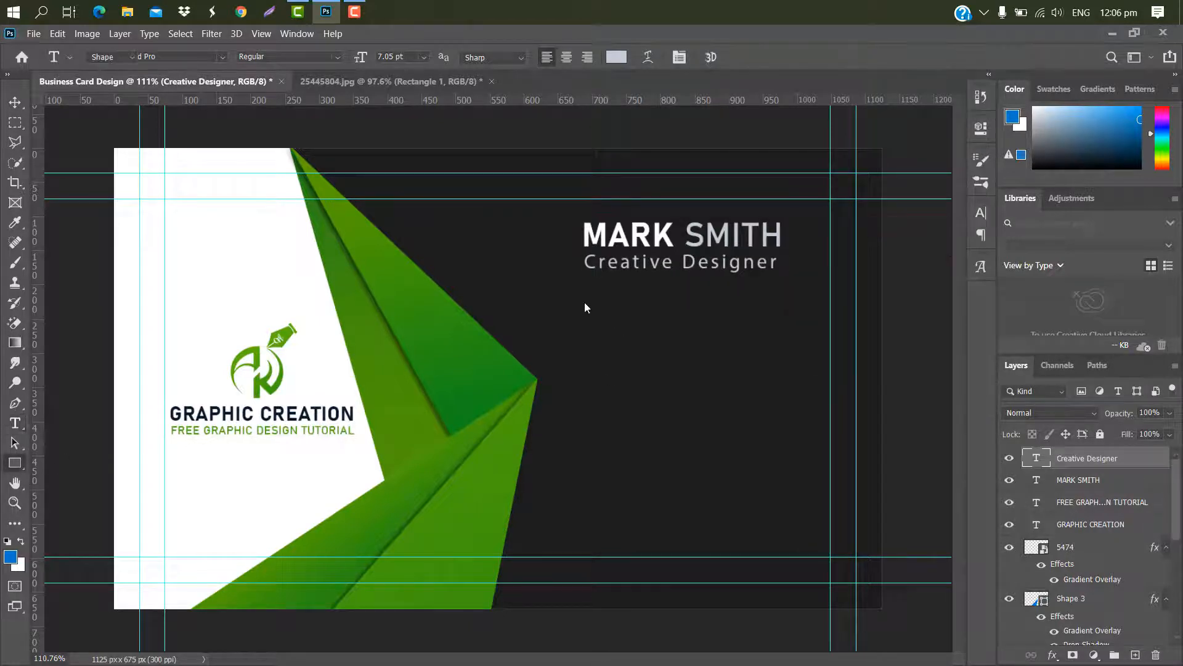
pyautogui.moveTo(579, 287); pyautogui.dragTo(811, 292)
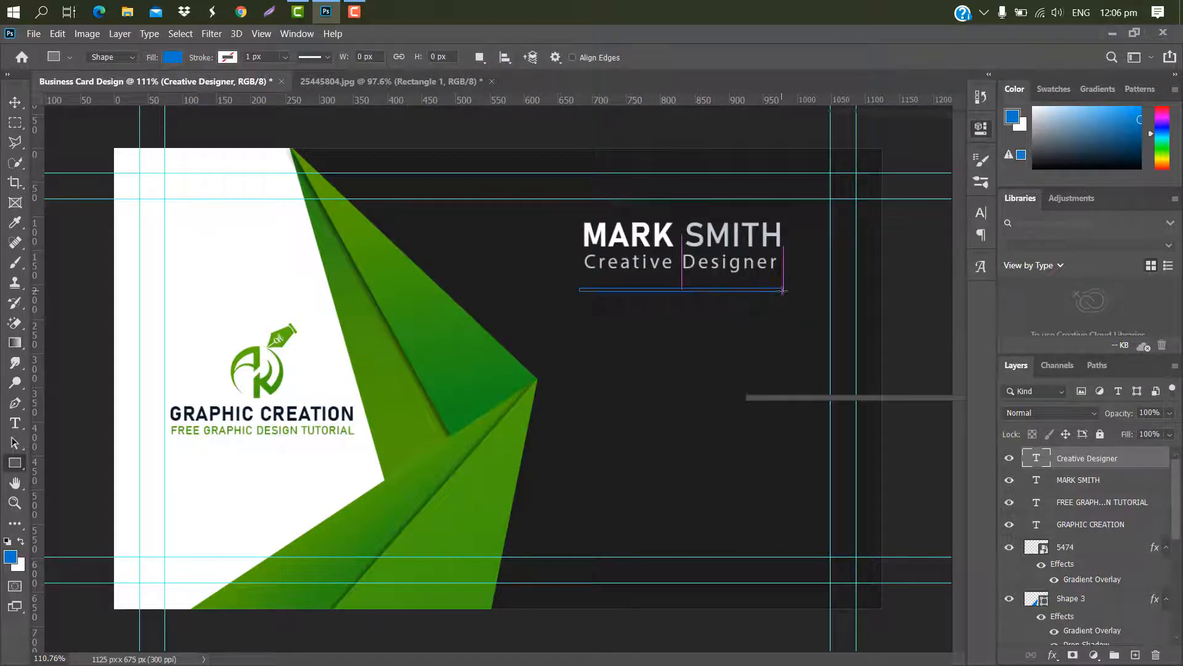
pyautogui.click(763, 219)
pyautogui.click(807, 300)
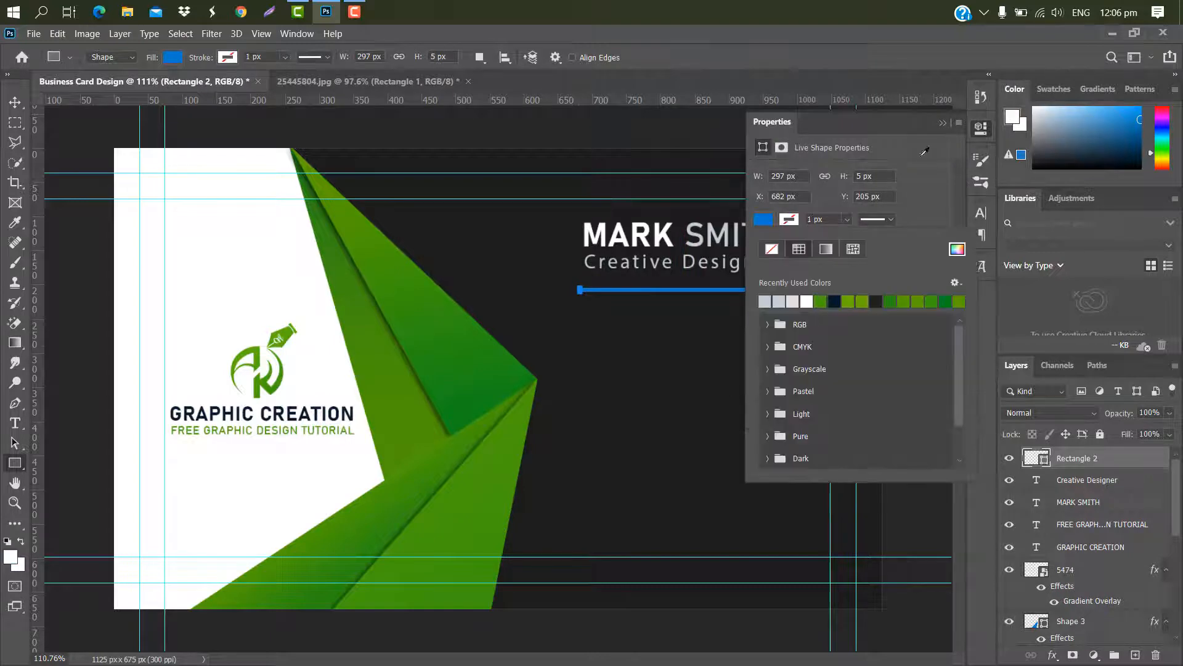
pyautogui.click(943, 123)
# Draw a small rounded bar about 78 by 14 px below the white line and fill it with green 138a19 sampled from the shapes
pyautogui.moveTo(584, 321); pyautogui.dragTo(638, 329)
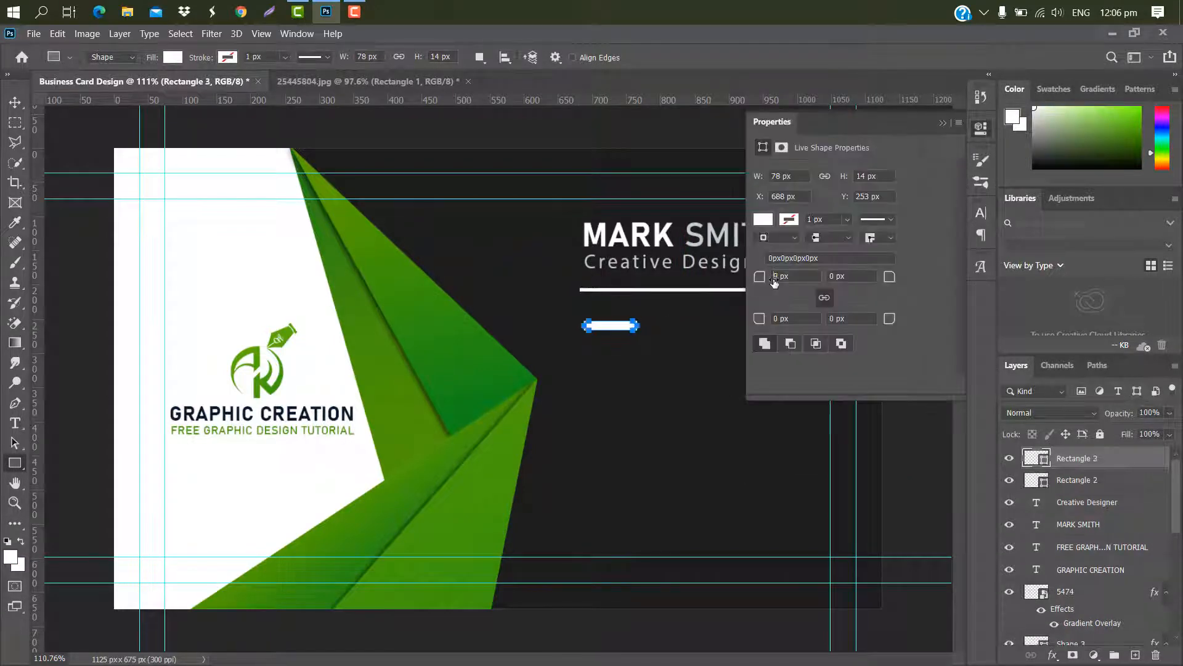
pyautogui.click(942, 123)
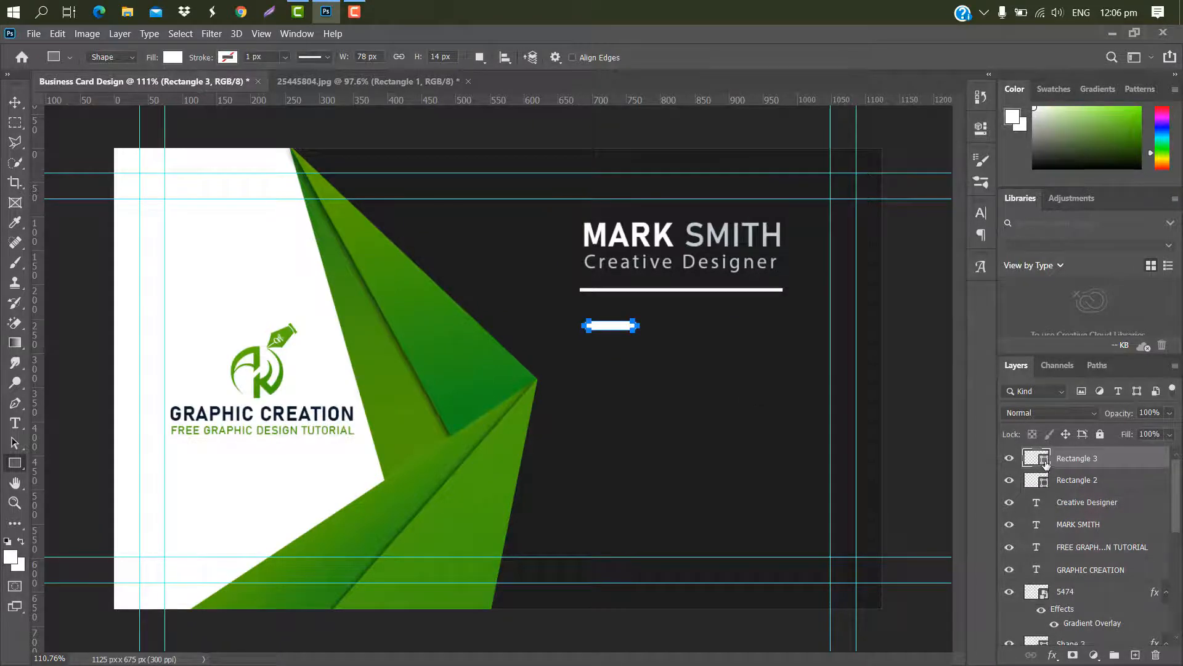
pyautogui.doubleClick(1044, 460)
pyautogui.click(486, 391)
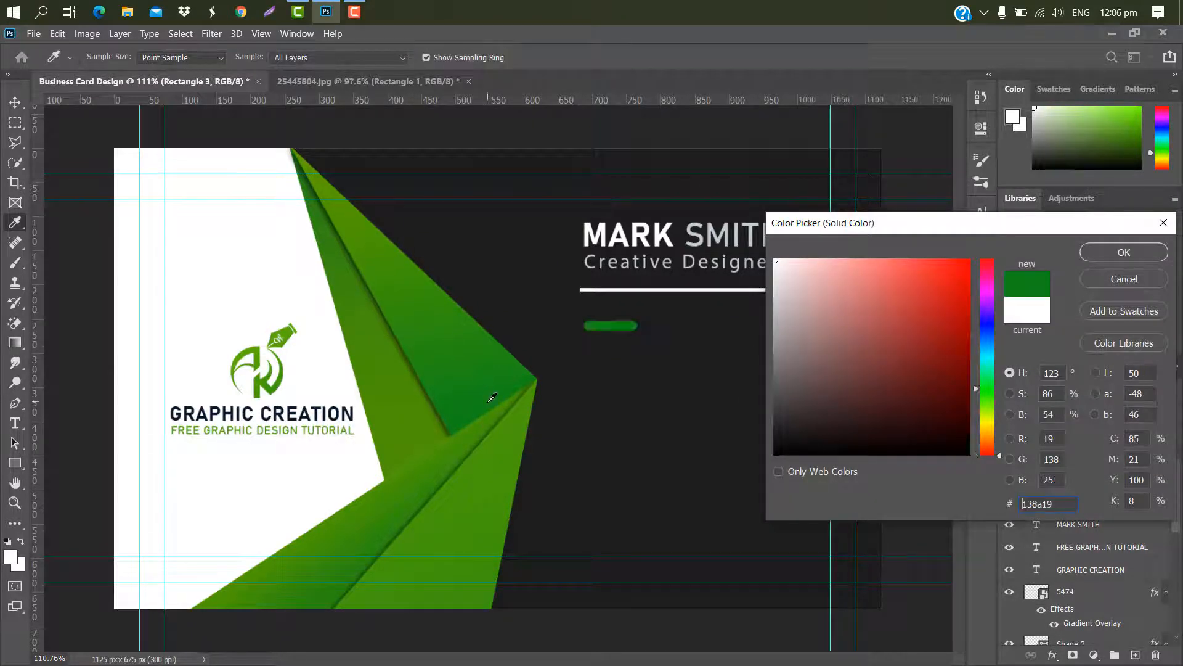
pyautogui.click(1129, 252)
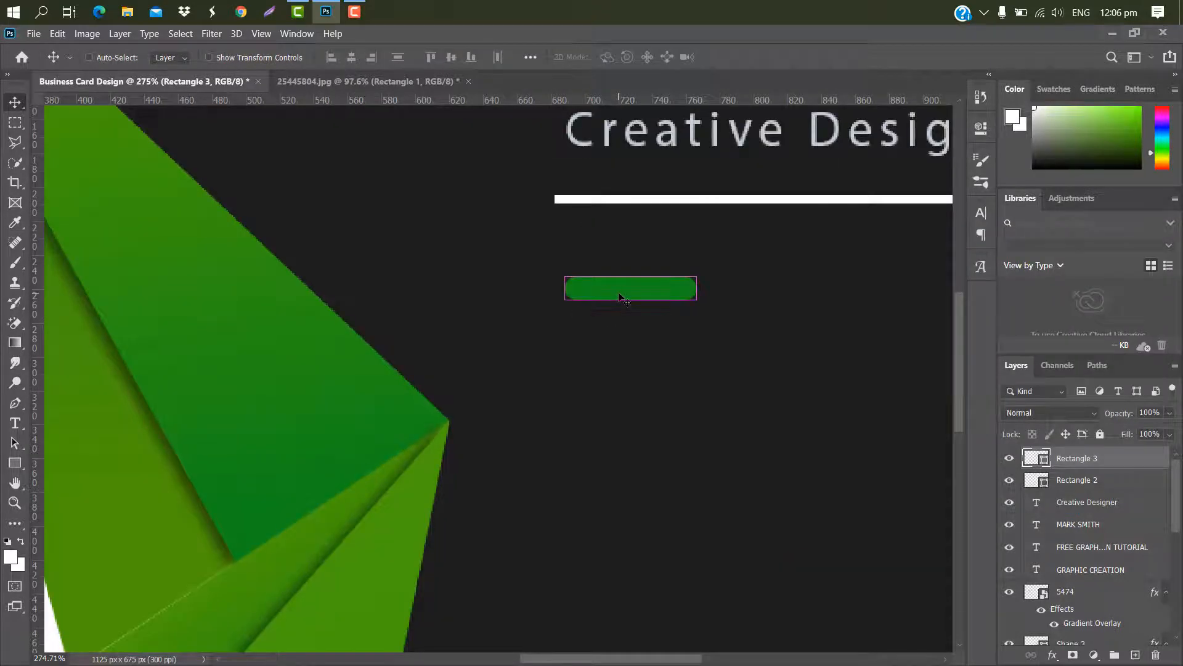
# Move the green rounded bar onto the left end of the white line under the job title
pyautogui.hotkey('ctrl', 't')
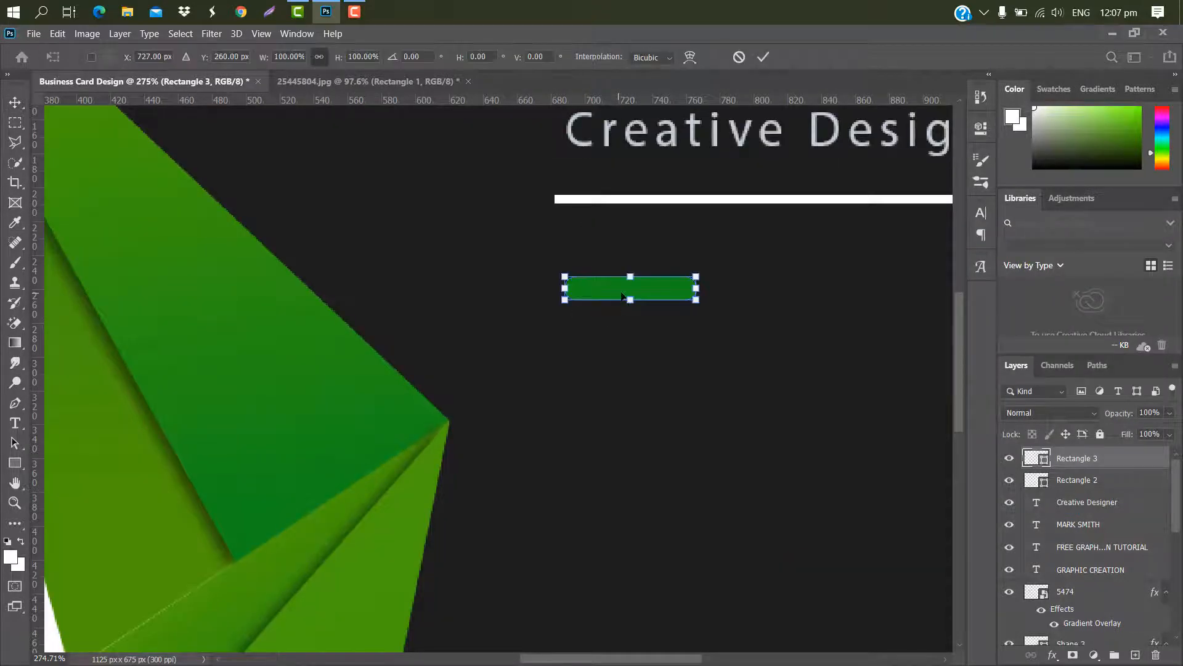
pyautogui.moveTo(639, 296); pyautogui.dragTo(624, 207)
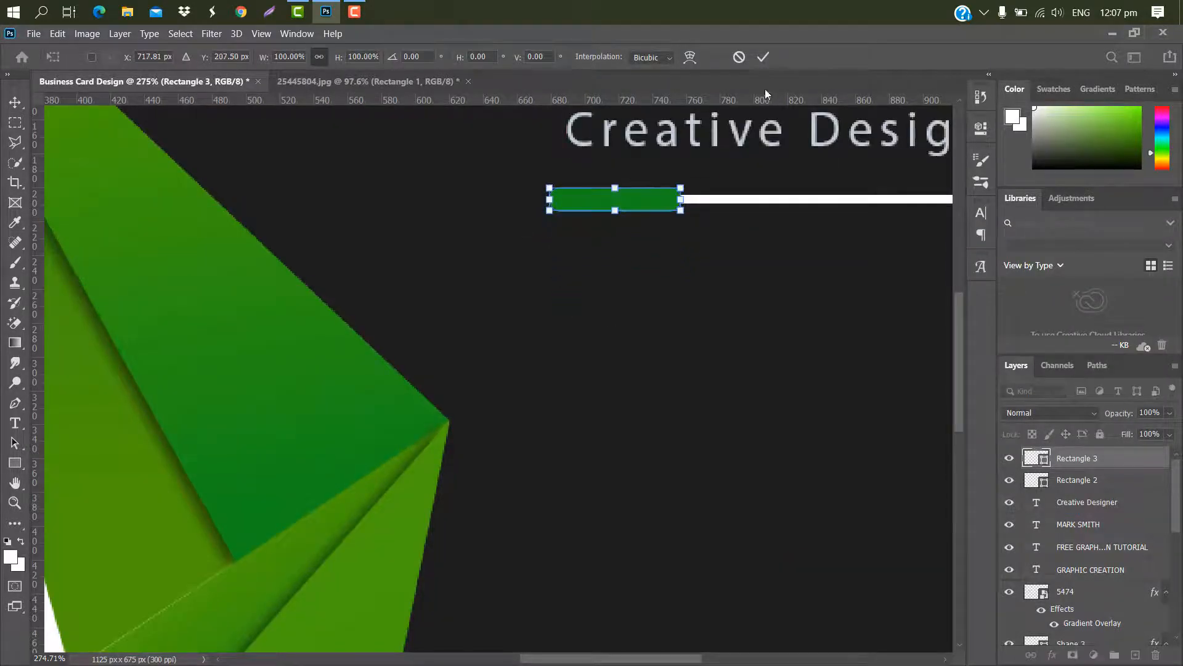
pyautogui.click(764, 54)
pyautogui.hotkey('ctrl', '0')
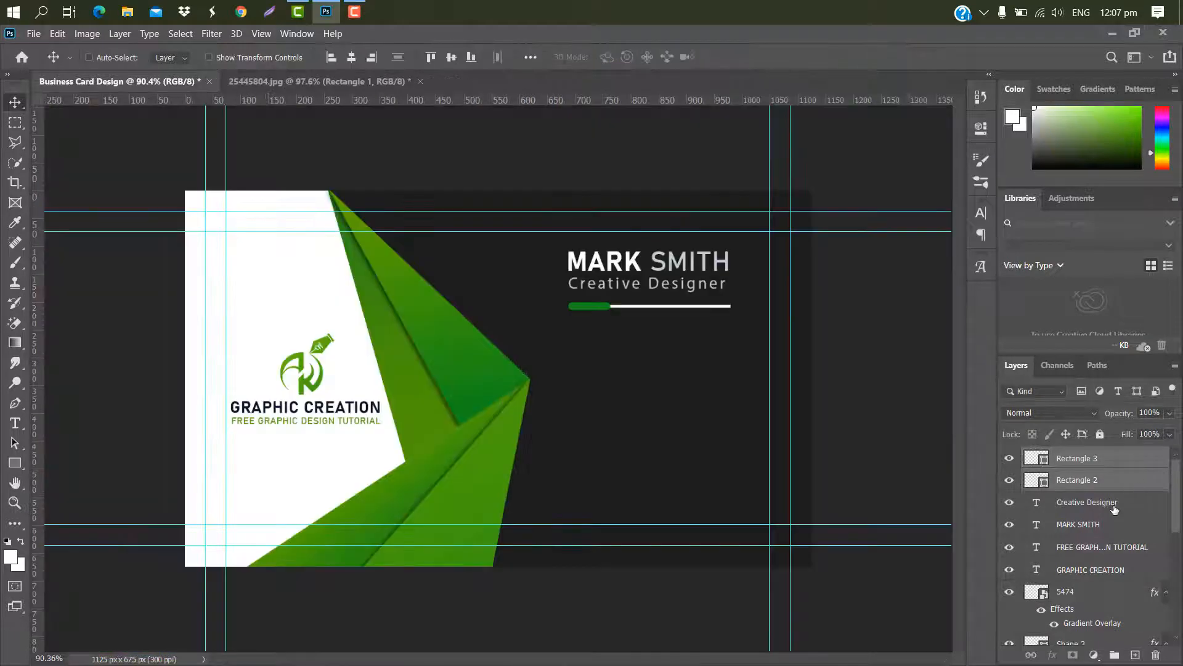
# Select the name, job title, white line and green bar layers together and move them slightly down
pyautogui.keyDown('shift'); pyautogui.click(1113, 509); pyautogui.keyUp('shift')
pyautogui.keyDown('shift'); pyautogui.click(1103, 527); pyautogui.keyUp('shift')
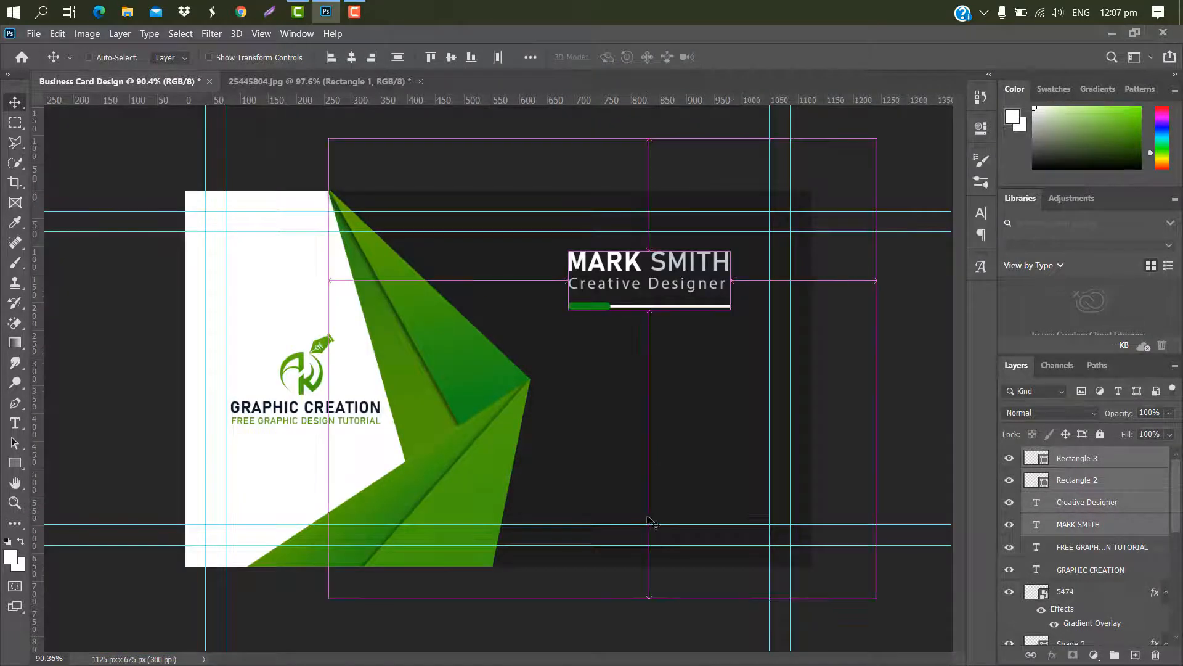
pyautogui.hotkey('ctrl', 't')
pyautogui.moveTo(670, 307); pyautogui.dragTo(670, 315)
pyautogui.click(764, 57)
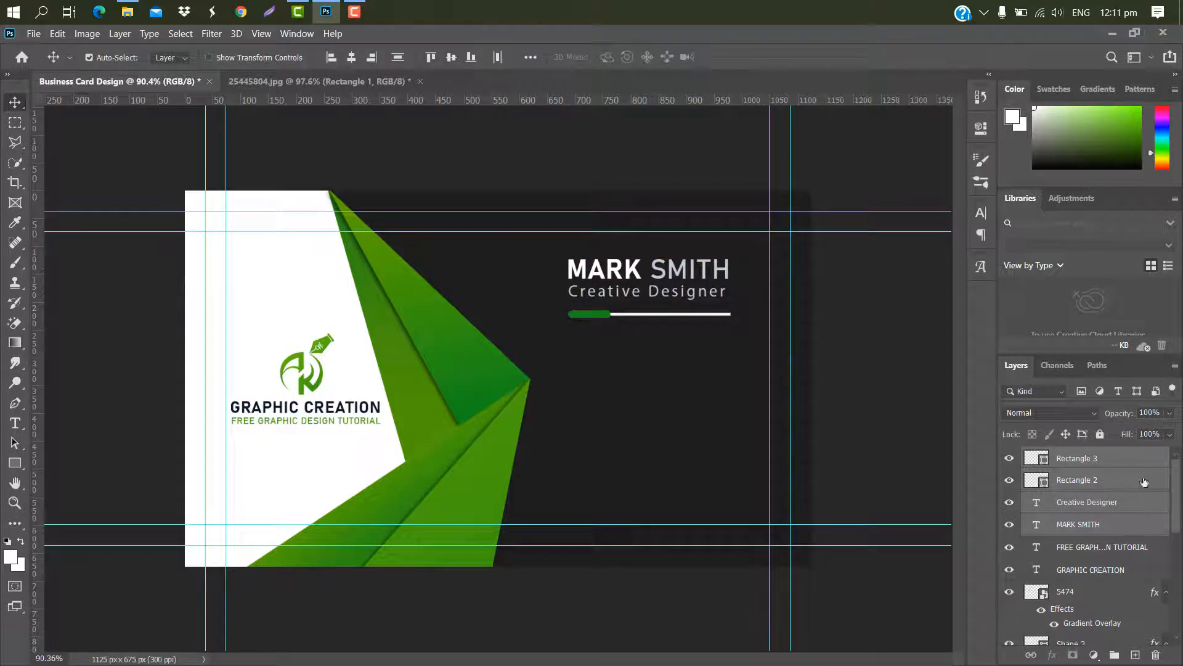
# Place the iconfinder_phone_326545 image from the Icon folder beside the green shapes at 1.94% scale, with a green Color Overlay
pyautogui.click(1128, 462)
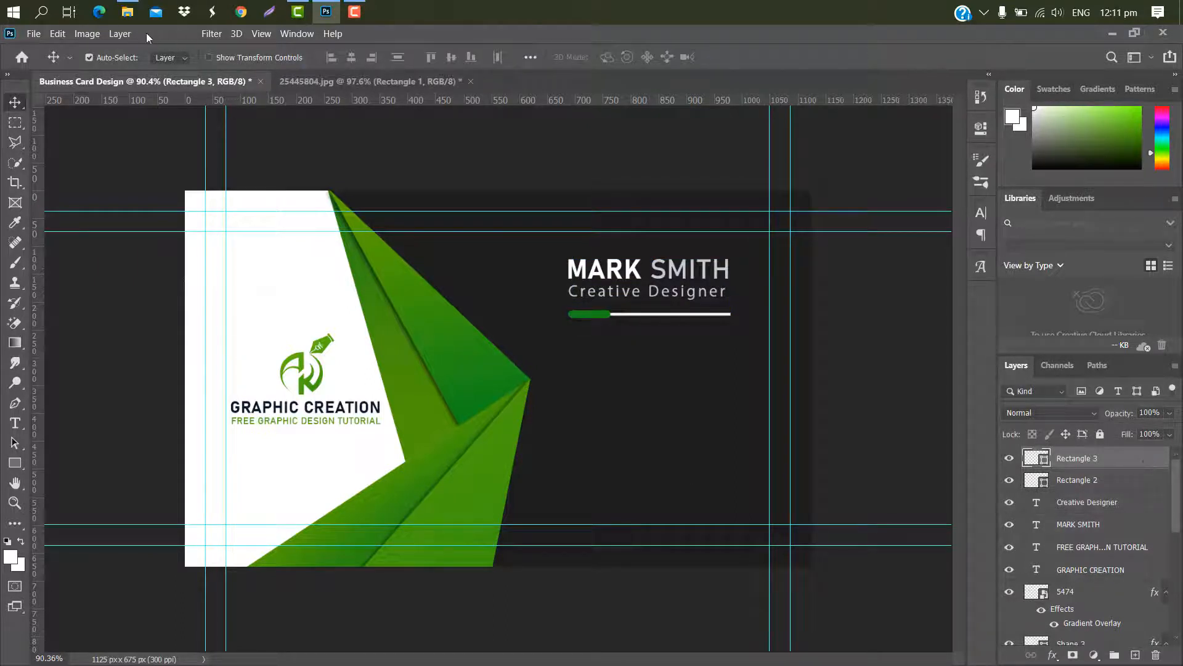
pyautogui.moveTo(127, 11)
pyautogui.click(165, 123)
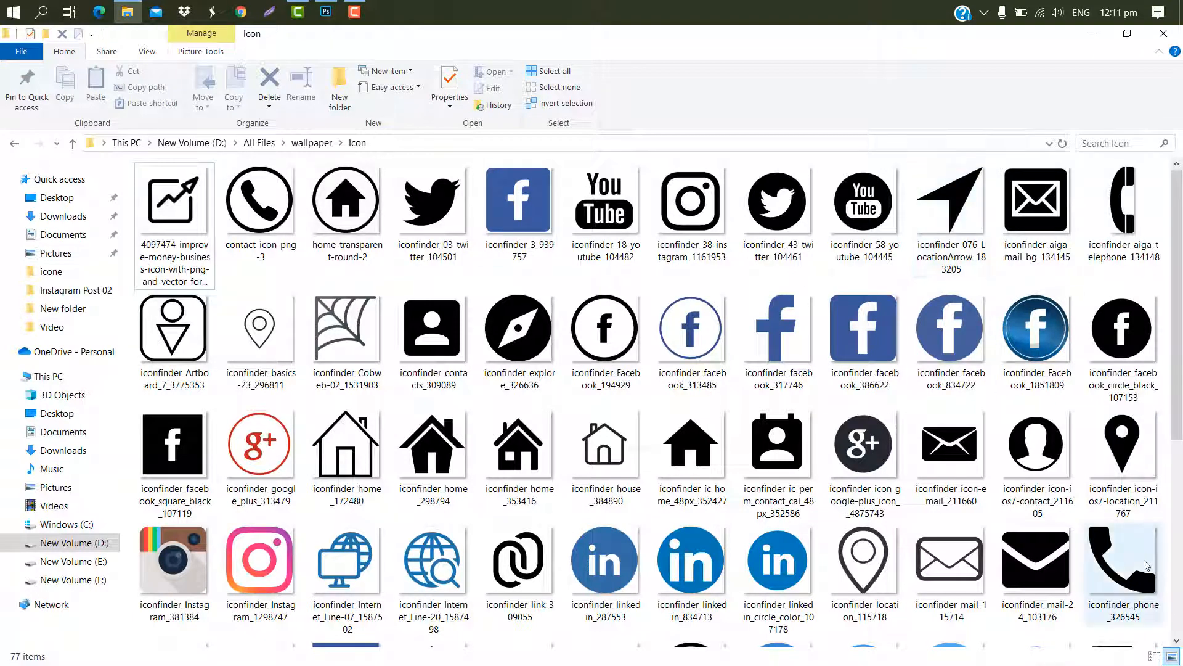
pyautogui.moveTo(1146, 565); pyautogui.dragTo(469, 309)
pyautogui.moveTo(688, 190); pyautogui.dragTo(364, 404)
pyautogui.moveTo(363, 499); pyautogui.dragTo(571, 449)
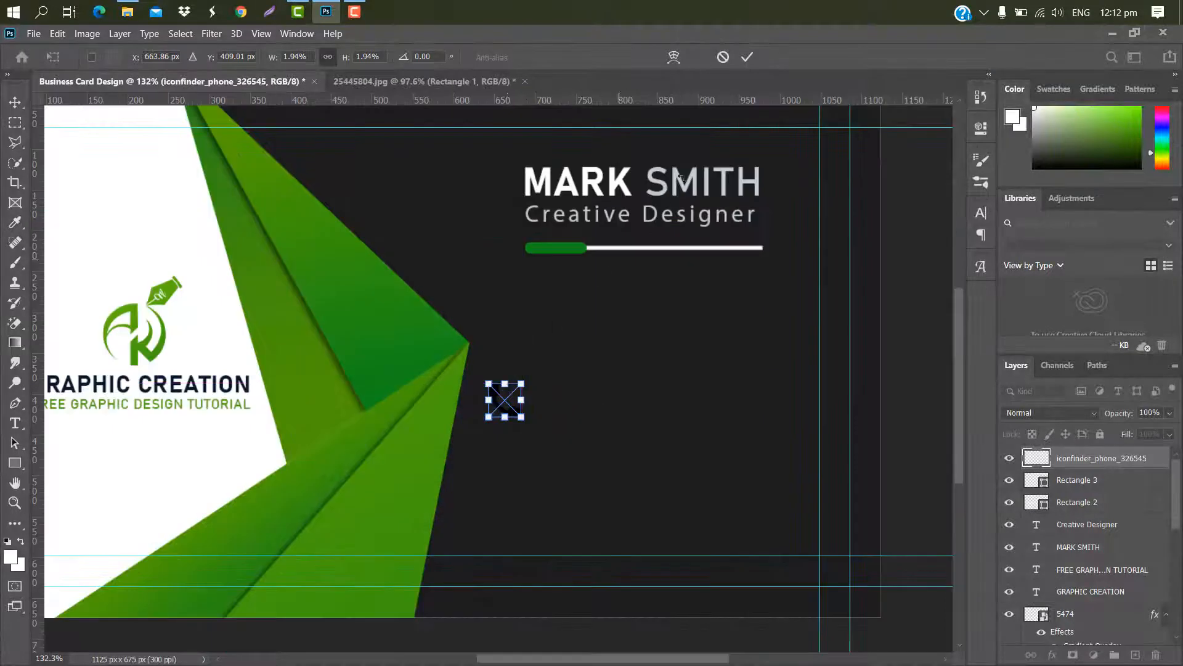
pyautogui.click(747, 56)
pyautogui.doubleClick(1162, 458)
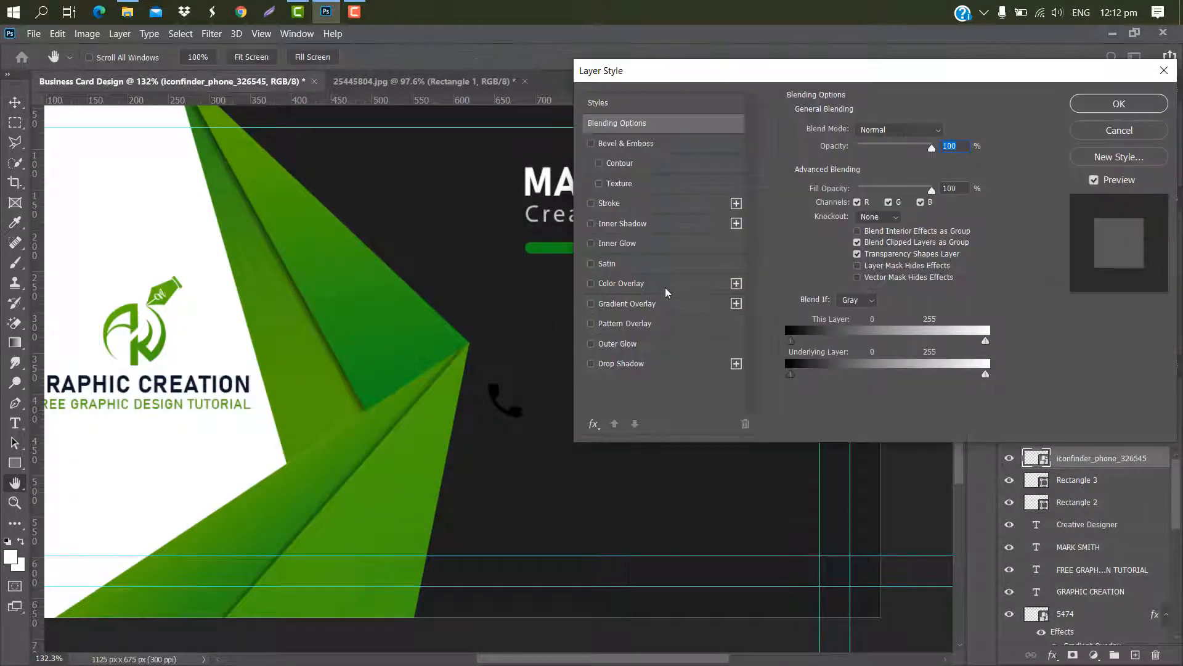
pyautogui.click(663, 284)
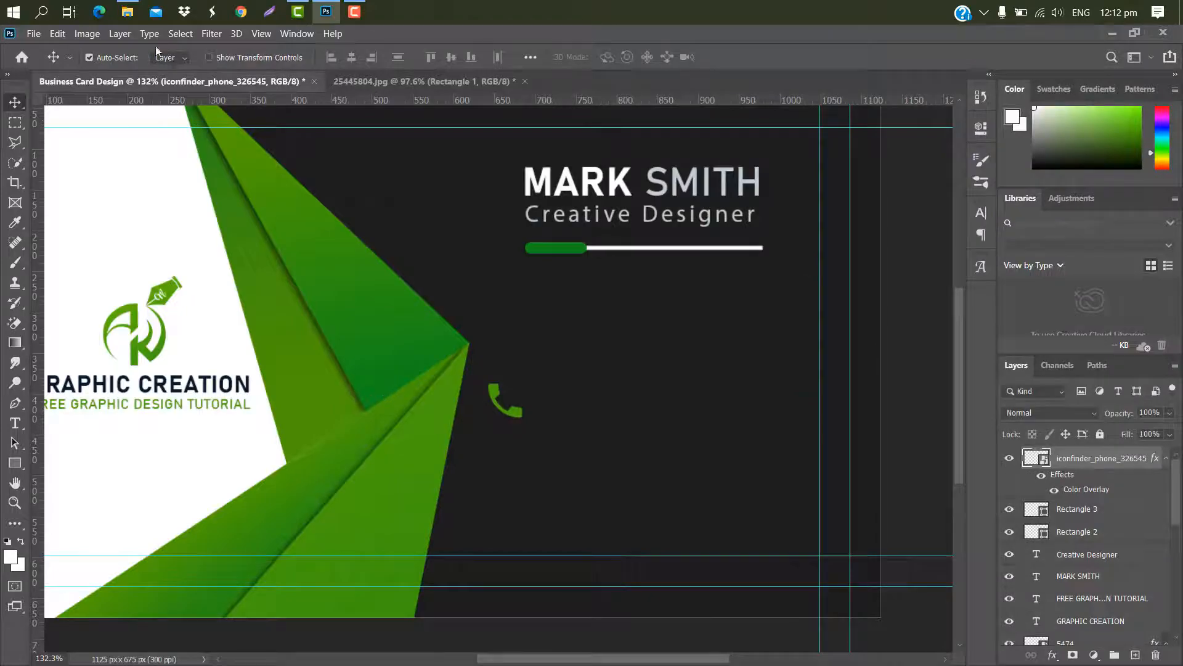
# Place the iconfinder_icon-email_211660 image from the Icon folder, scaled down to match, directly below the phone icon
pyautogui.click(128, 11)
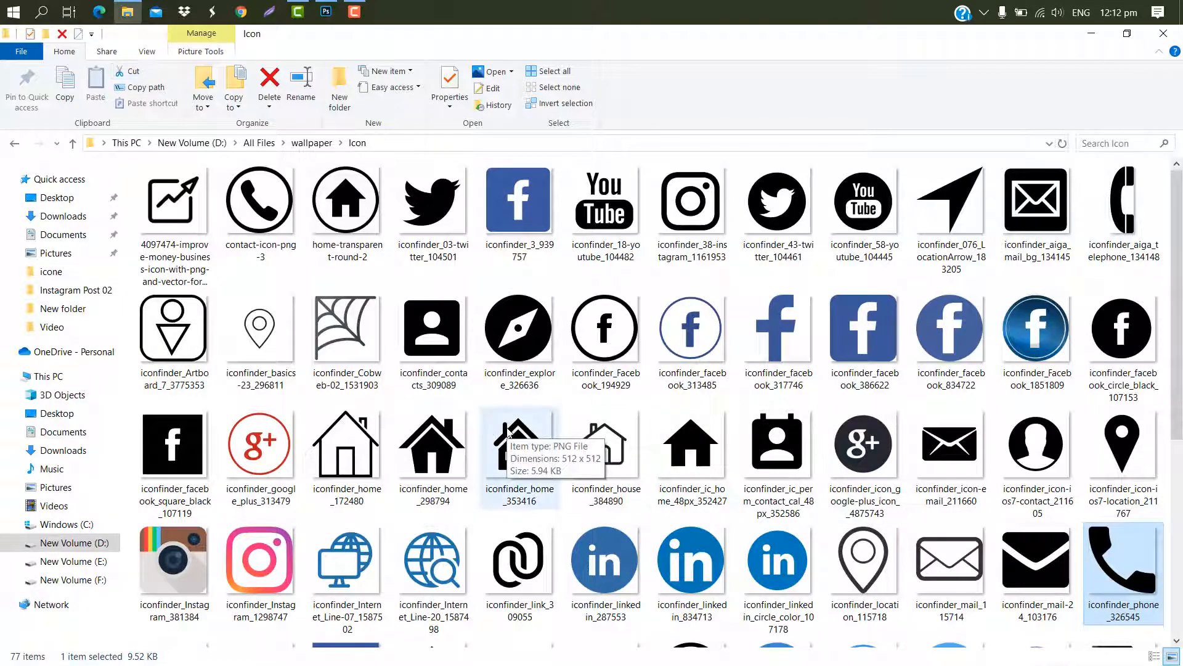
pyautogui.click(951, 441)
pyautogui.moveTo(951, 441); pyautogui.dragTo(496, 455)
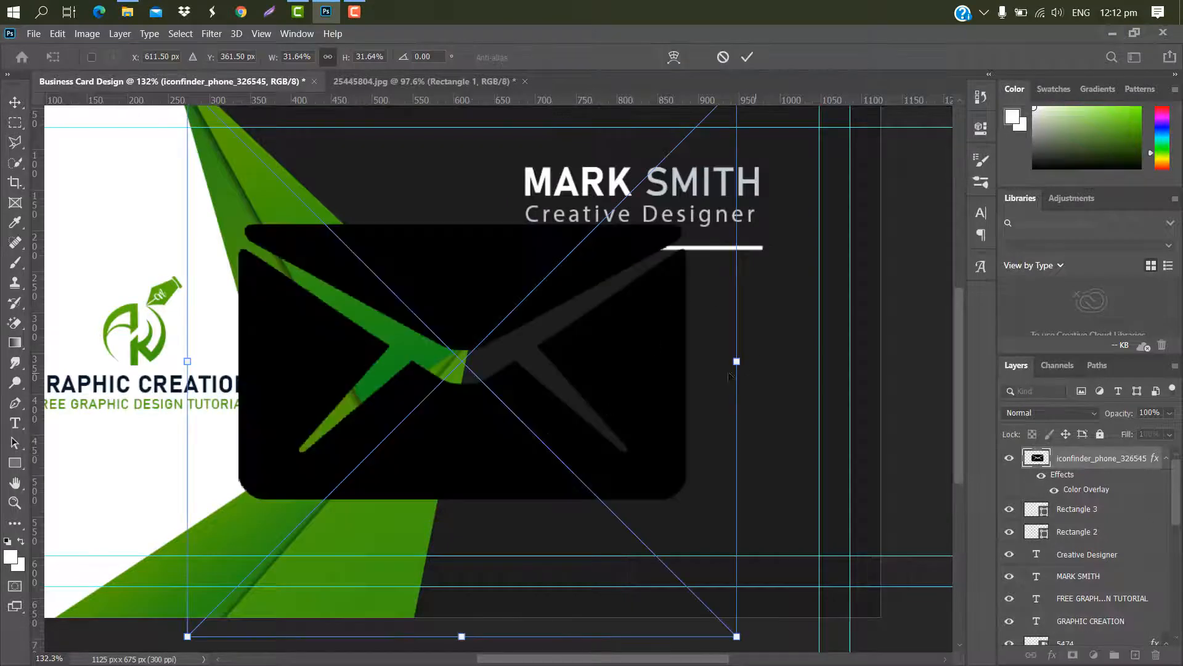
pyautogui.moveTo(742, 359); pyautogui.dragTo(505, 408)
pyautogui.moveTo(470, 446); pyautogui.dragTo(489, 453)
pyautogui.click(746, 57)
# Apply a green Color Overlay at 100% opacity to the e-mail icon layer
pyautogui.hotkey('ctrl', '0')
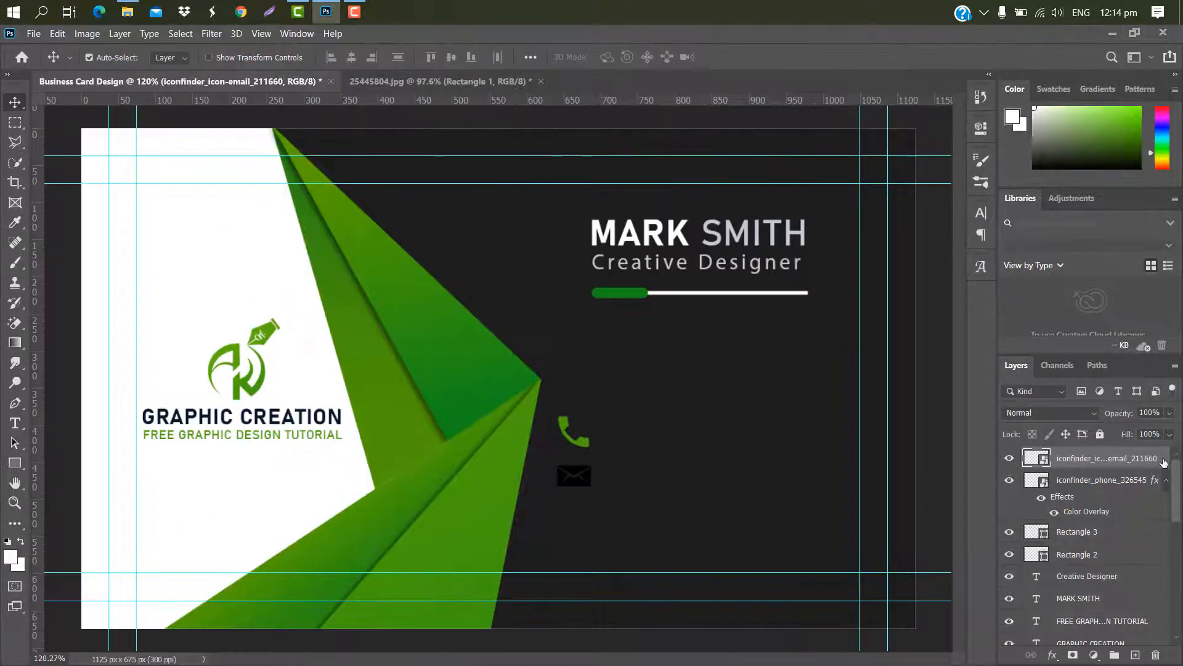
pyautogui.doubleClick(1164, 461)
pyautogui.click(658, 281)
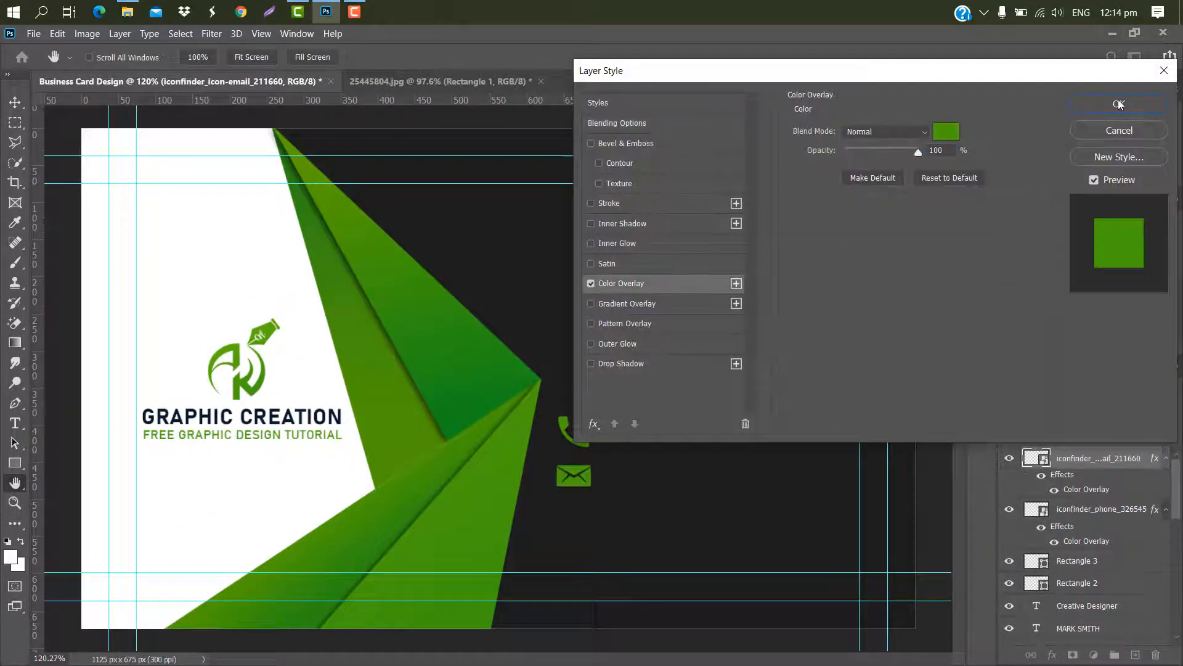
pyautogui.click(1119, 105)
# Place the iconfinder_home_353416 image from the Icon folder below the e-mail icon, scaled to 3.30%
pyautogui.click(126, 12)
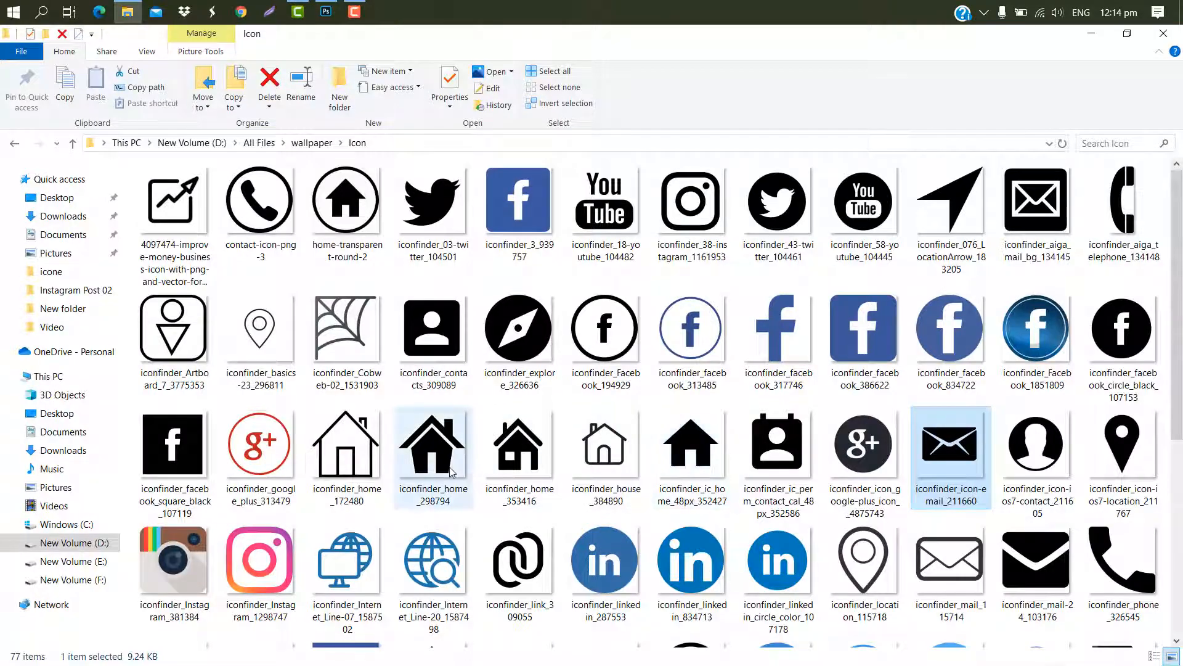
pyautogui.moveTo(451, 472); pyautogui.dragTo(573, 516)
pyautogui.moveTo(752, 124); pyautogui.dragTo(340, 333)
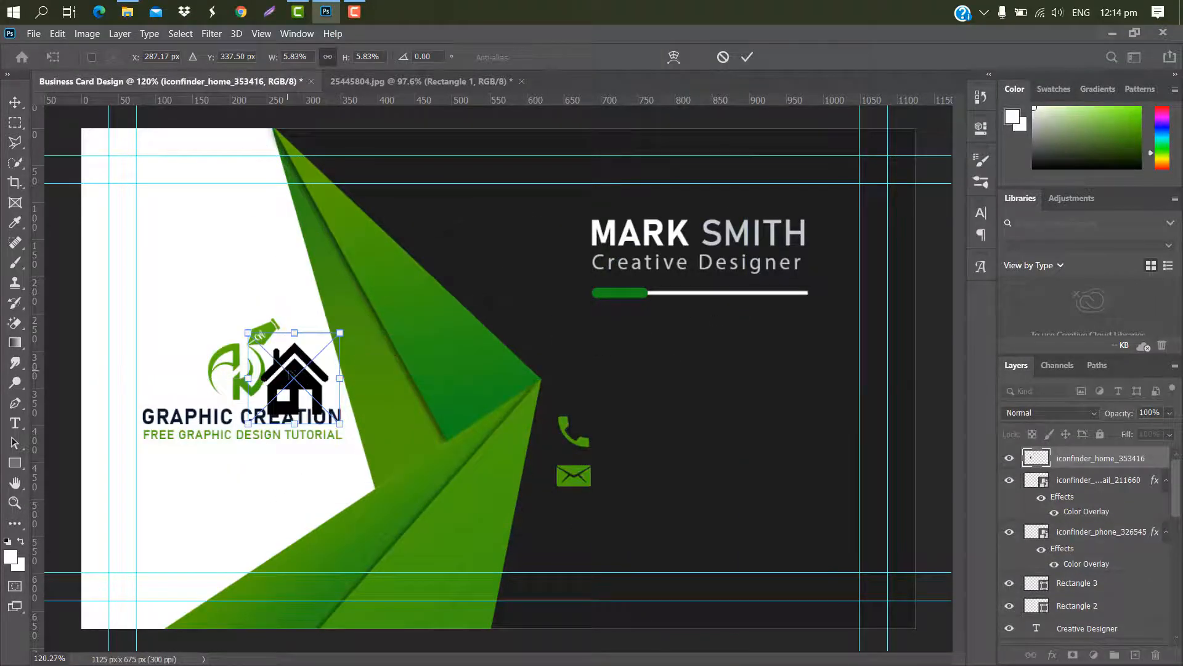
pyautogui.moveTo(302, 370); pyautogui.dragTo(586, 528)
pyautogui.moveTo(634, 487); pyautogui.dragTo(601, 515)
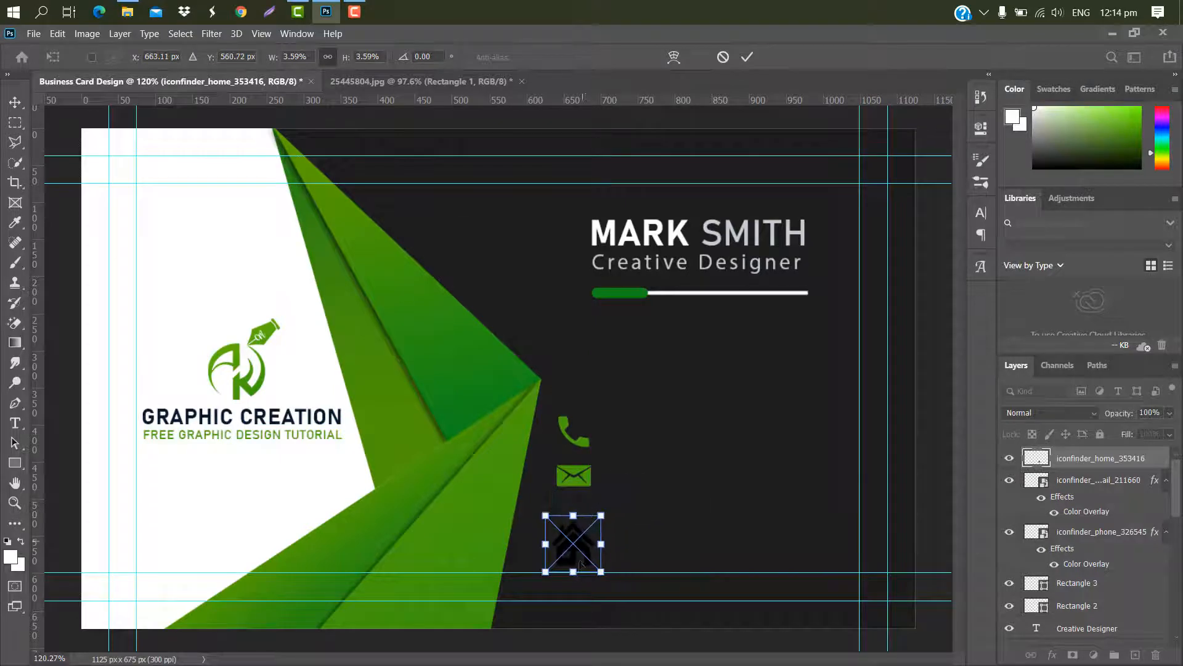
pyautogui.moveTo(580, 563); pyautogui.dragTo(580, 542)
pyautogui.moveTo(601, 500); pyautogui.dragTo(599, 497)
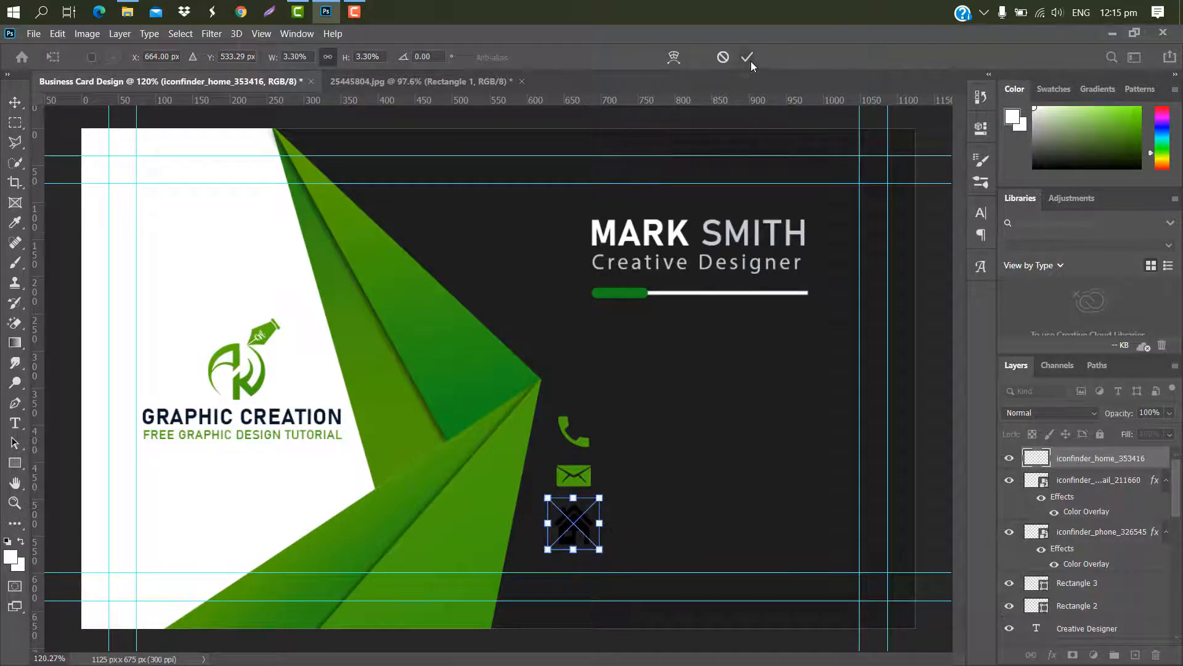
pyautogui.click(747, 57)
# Apply a green Color Overlay at 100% opacity to the home icon layer
pyautogui.hotkey('ctrl', '+')
pyautogui.doubleClick(1153, 458)
pyautogui.click(616, 286)
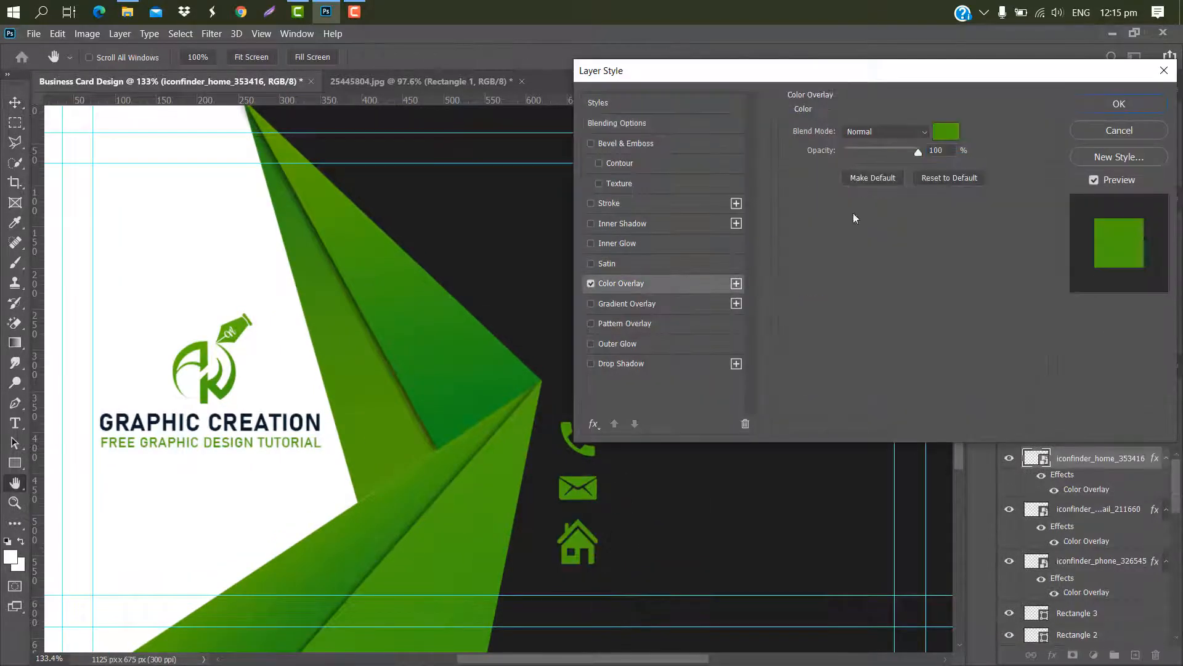
pyautogui.click(1146, 102)
pyautogui.hotkey('ctrl', '0')
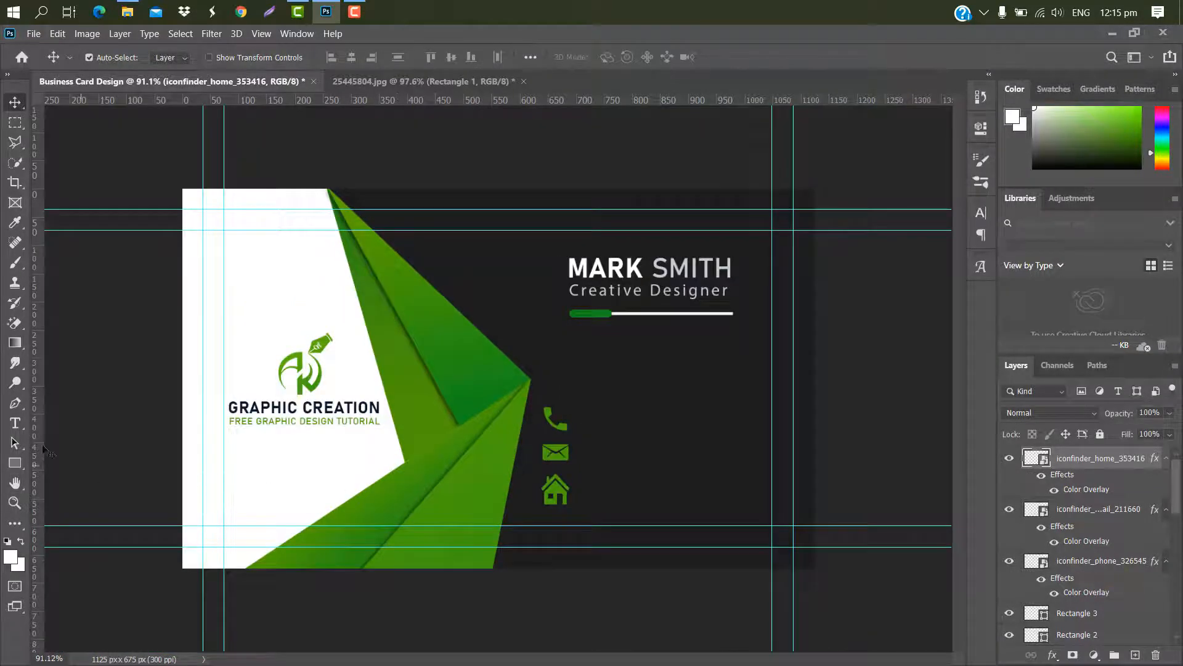
# Add a white phone number text line beside the phone icon and scale it to 93.24%
pyautogui.click(20, 423)
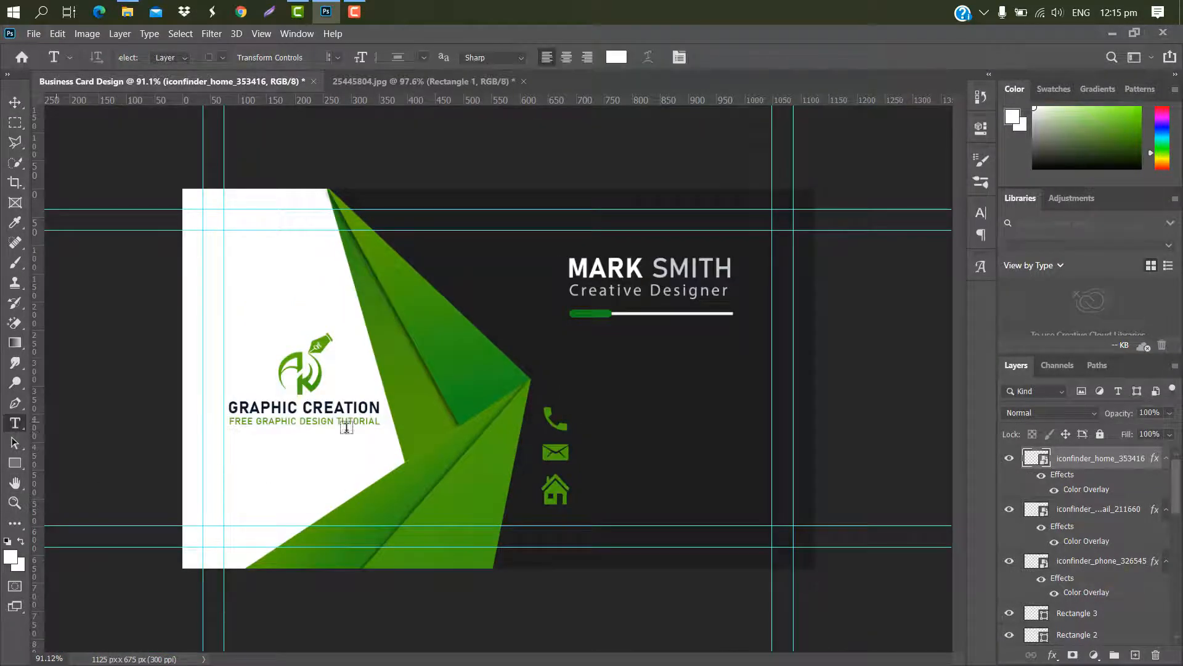
pyautogui.click(589, 415)
pyautogui.press('BackSpace')
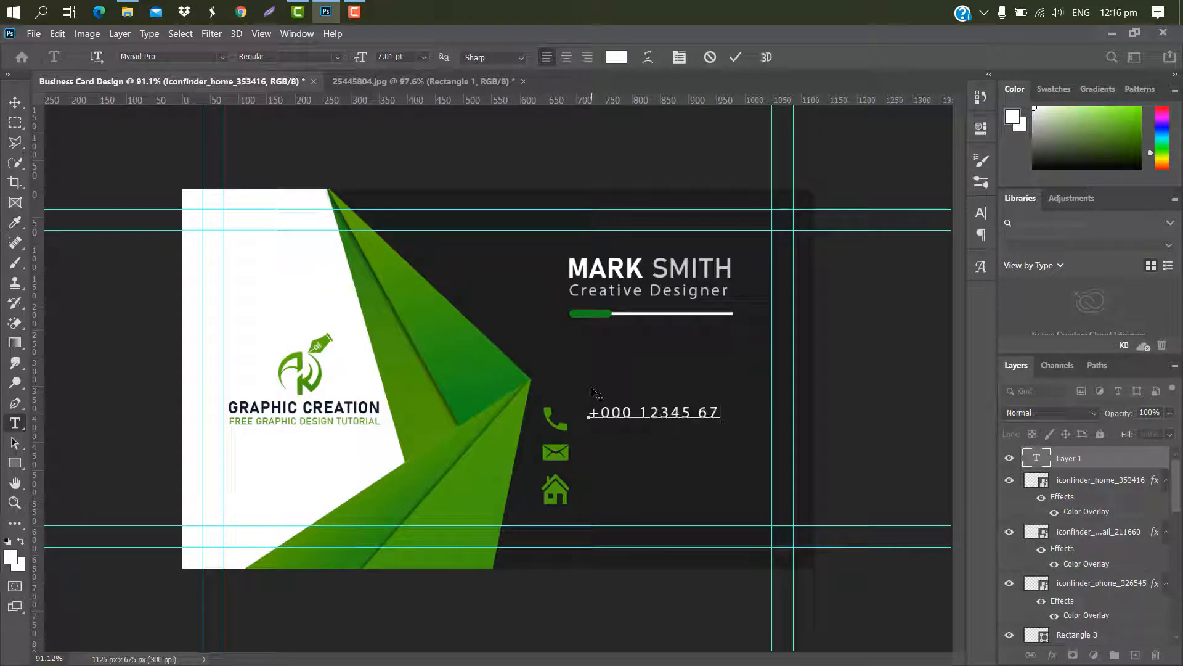
pyautogui.hotkey('ctrl', 't')
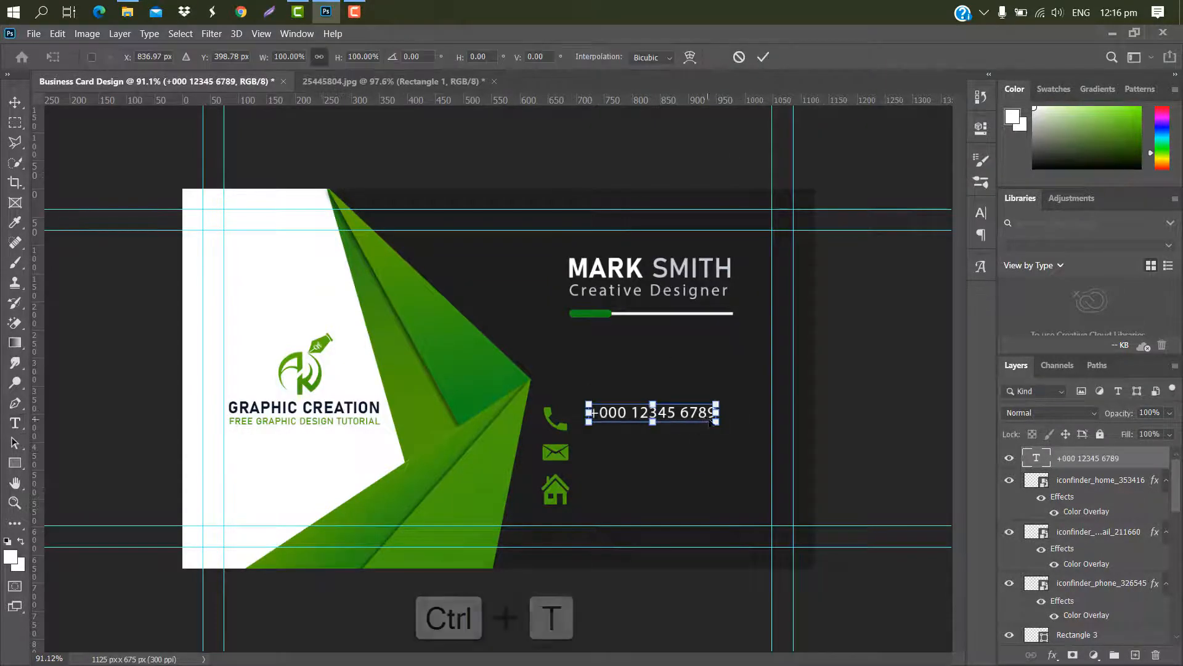
pyautogui.moveTo(719, 407)
pyautogui.mouseDown()
pyautogui.moveTo(729, 409)
pyautogui.moveTo(711, 407)
pyautogui.mouseUp()
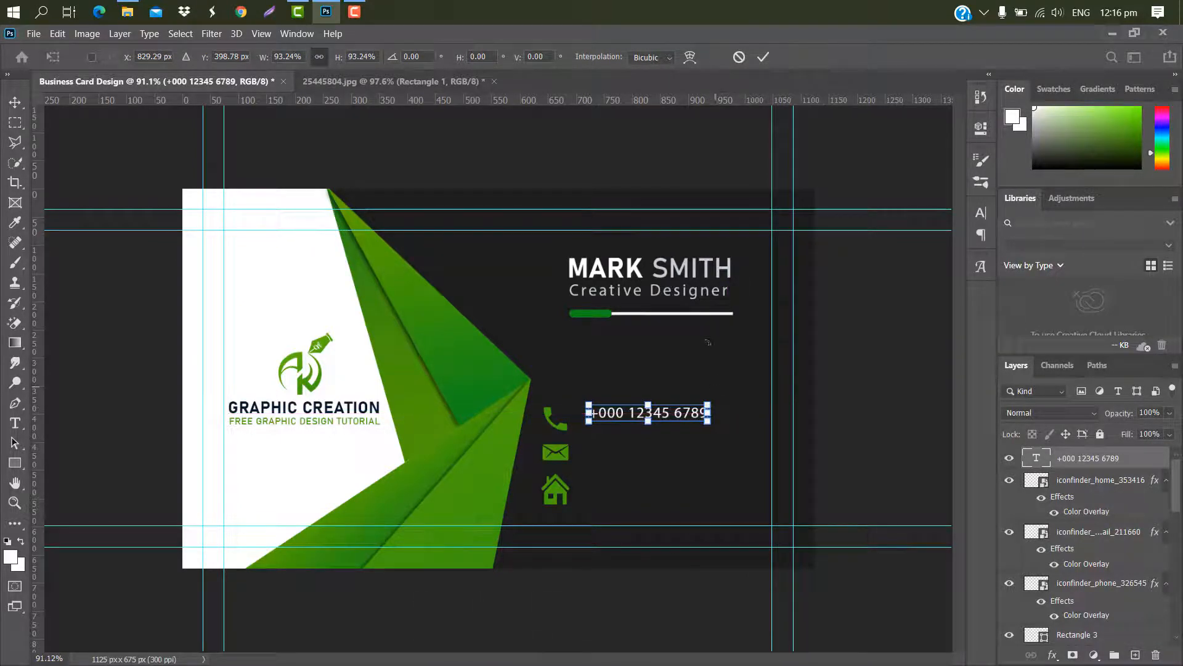
pyautogui.click(768, 55)
# Duplicate the phone number text layer and position the copy directly beneath the first number
pyautogui.moveTo(1121, 459); pyautogui.dragTo(1132, 652)
pyautogui.hotkey('ctrl', 't')
pyautogui.moveTo(691, 423); pyautogui.dragTo(693, 430)
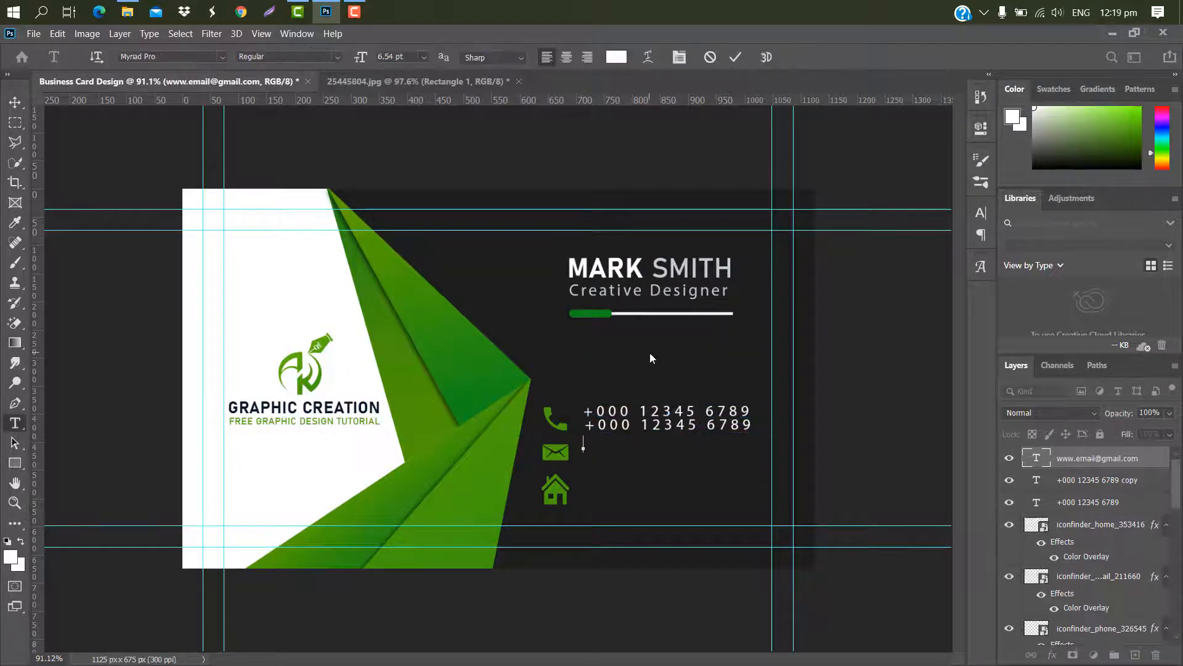
# Enter the contact's e-mail address in the text line beside the envelope icon
pyautogui.write('em')
pyautogui.write('ail @gmail.com')
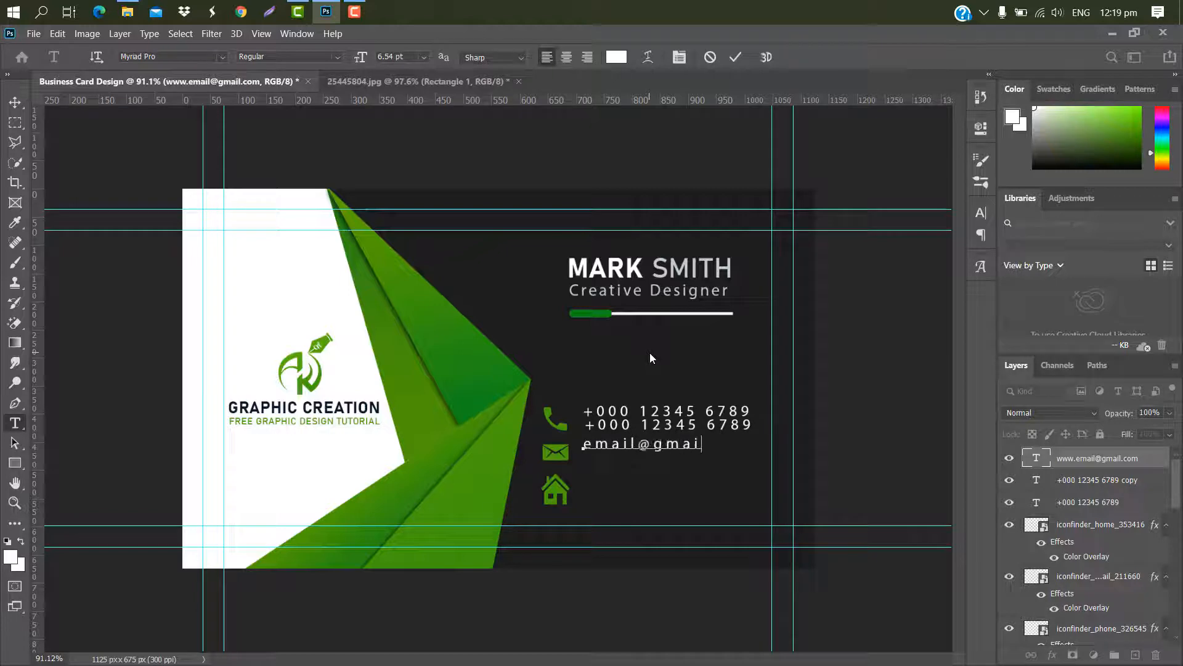
pyautogui.click(735, 57)
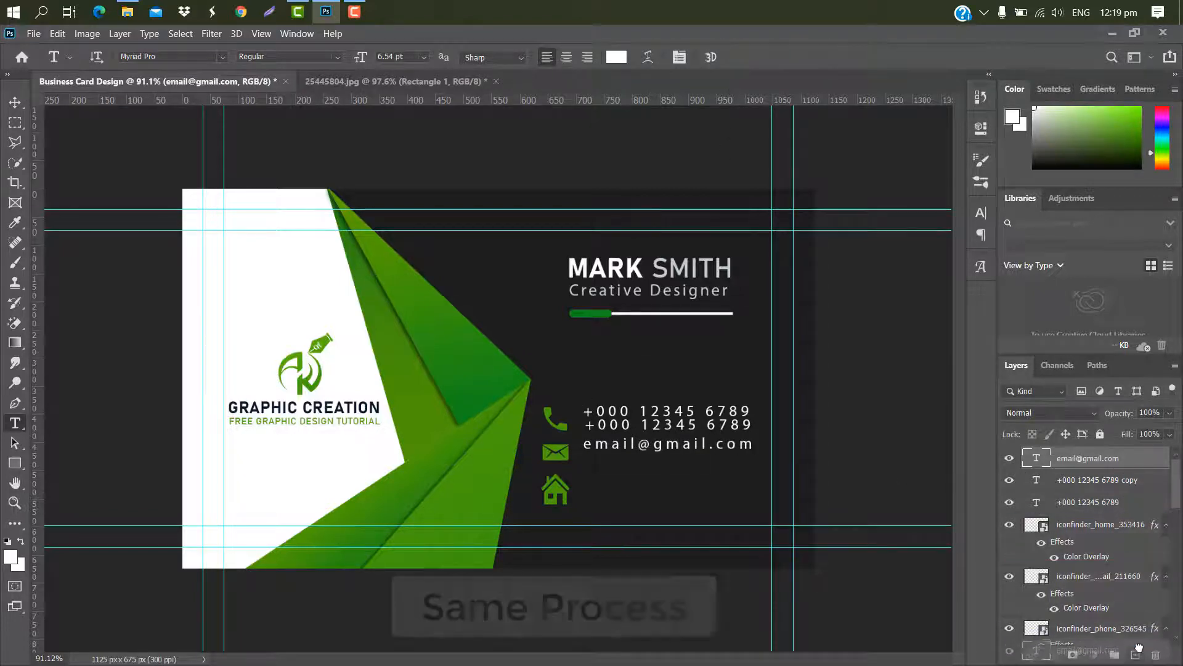
# Duplicate the e-mail text layer and move the copy straight down to form the line below it
pyautogui.hotkey('ctrl', 'j')
pyautogui.hotkey('ctrl', 't')
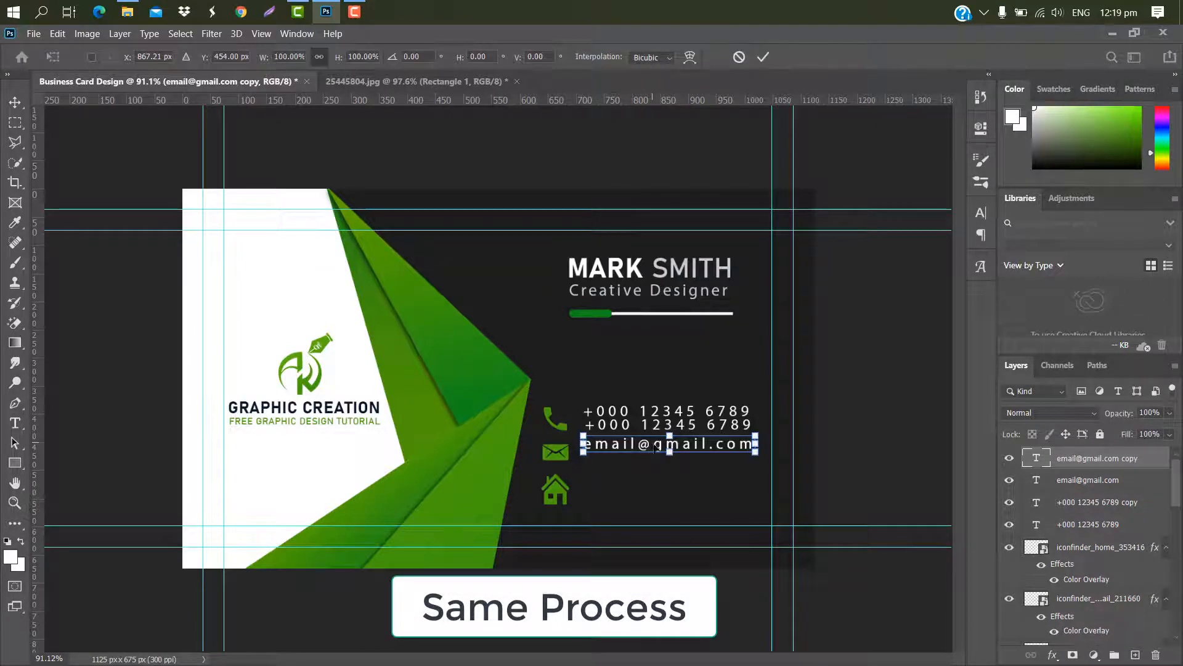
pyautogui.moveTo(657, 446); pyautogui.dragTo(657, 462)
pyautogui.click(764, 58)
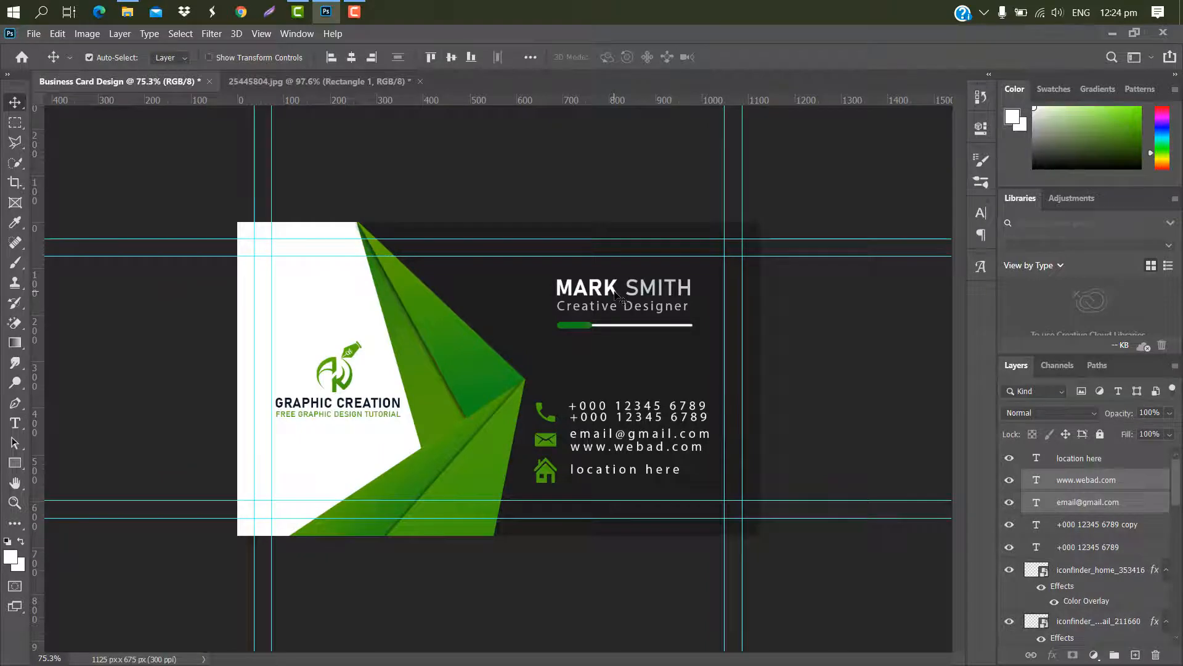
# Select the name, job title, white line and green bar layers together, enlarge them slightly and shift them left above the contact details
pyautogui.click(618, 296)
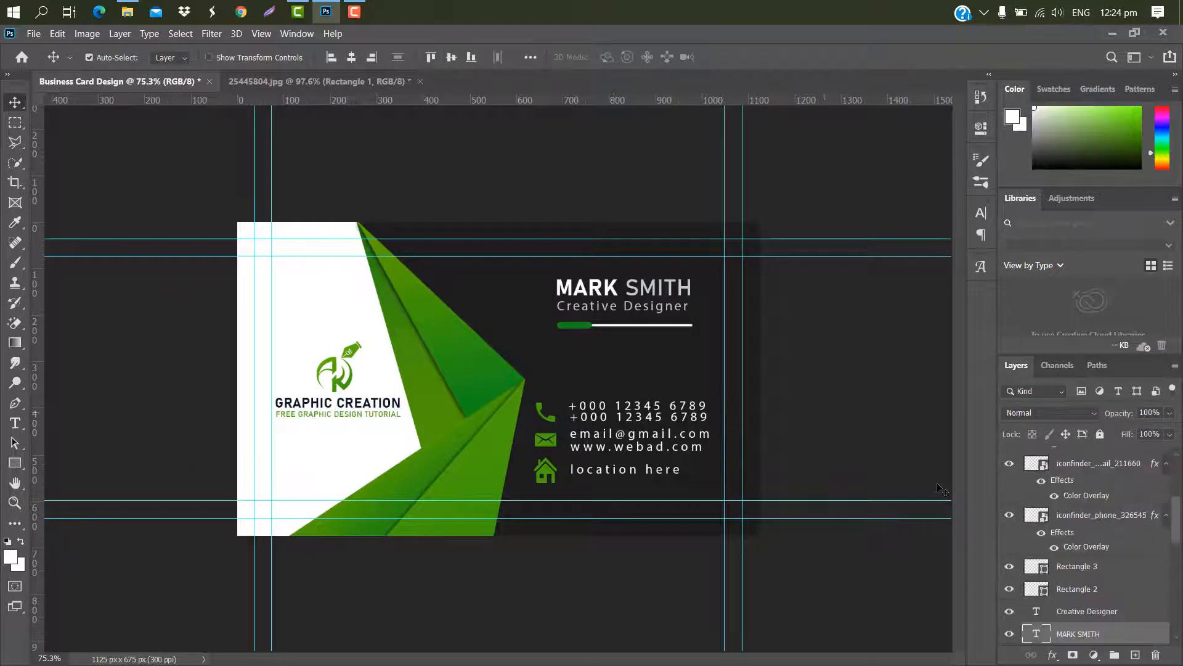
pyautogui.keyDown('shift'); pyautogui.click(1101, 612); pyautogui.keyUp('shift')
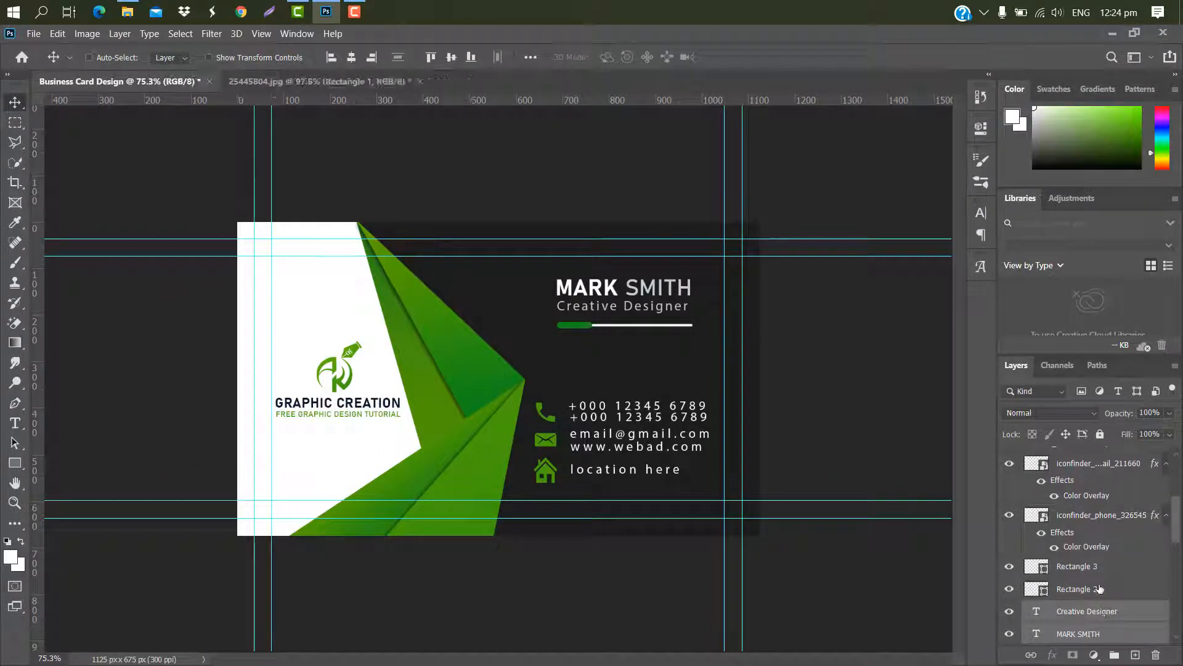
pyautogui.keyDown('shift'); pyautogui.click(1097, 589); pyautogui.keyUp('shift')
pyautogui.keyDown('shift'); pyautogui.click(1098, 566); pyautogui.keyUp('shift')
pyautogui.press('ctrl')
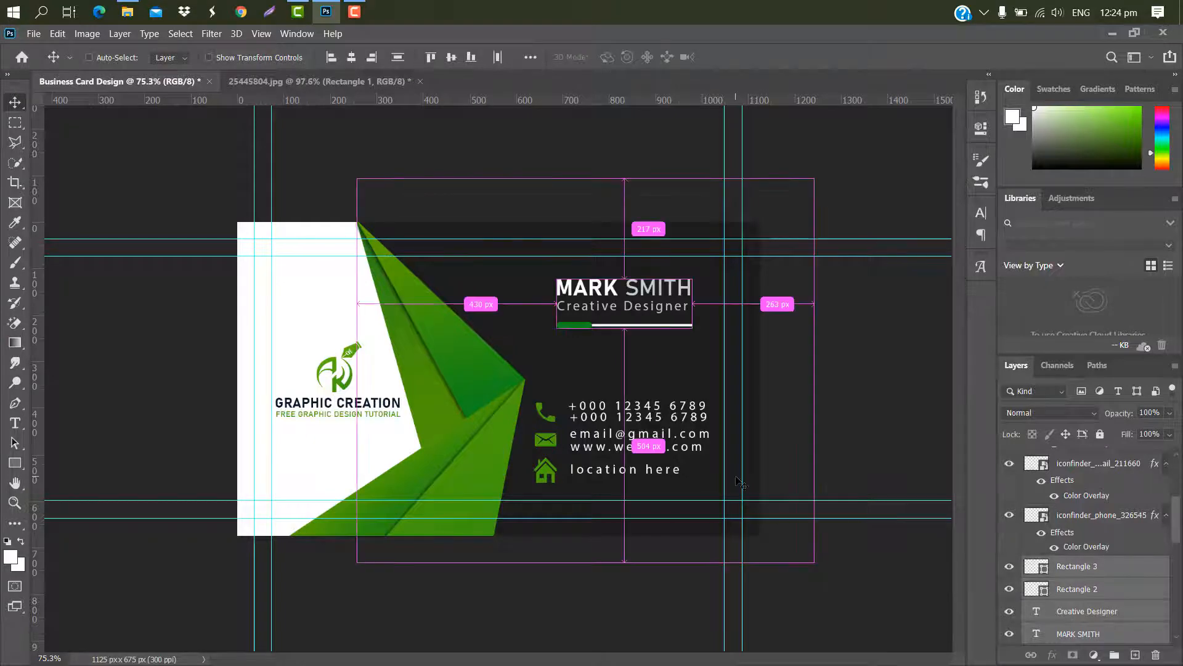
pyautogui.hotkey('ctrl', 't')
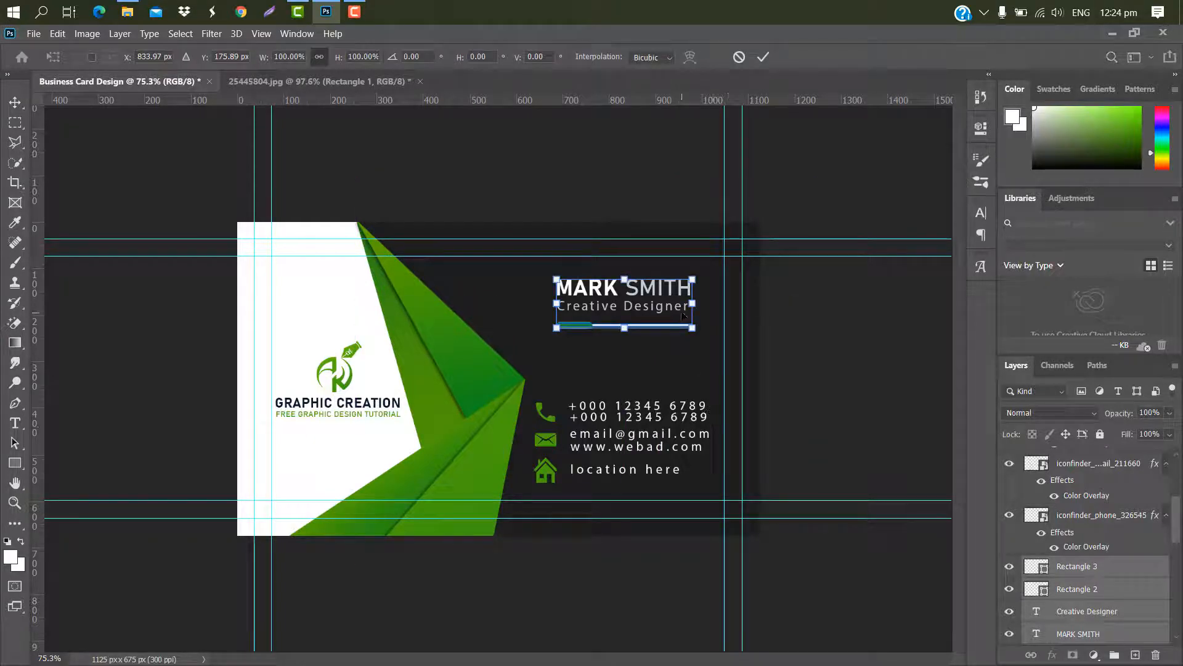
pyautogui.moveTo(682, 314); pyautogui.dragTo(654, 305)
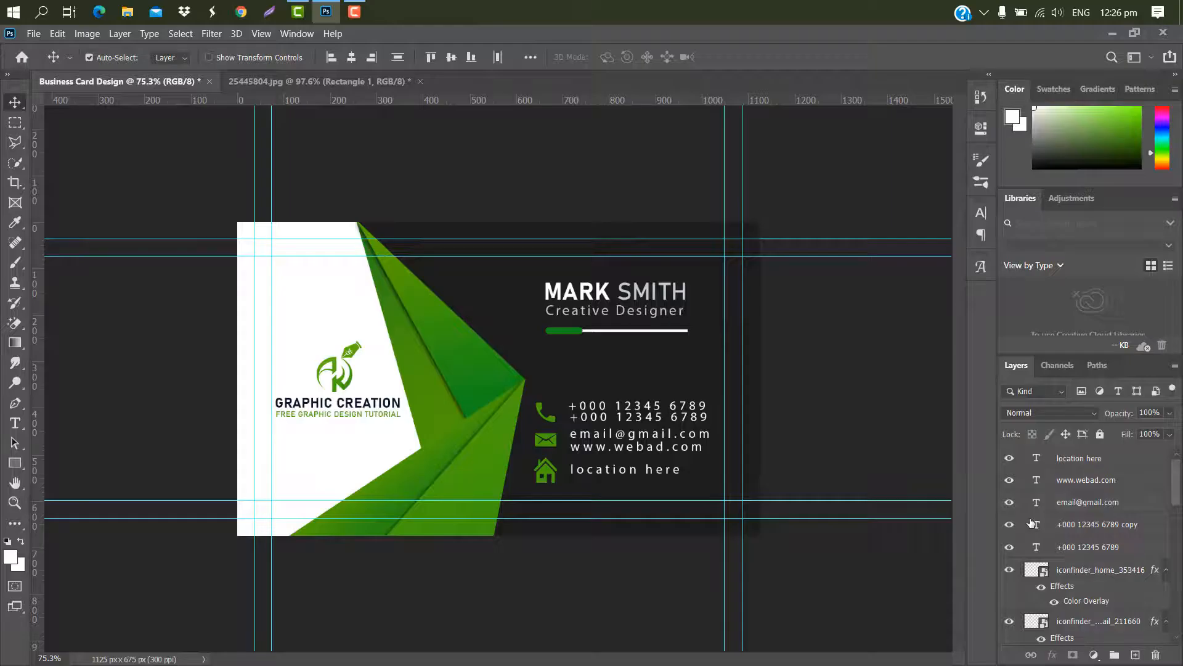
# Select the contact text, icon, divider, job title and name layers and remove them, keeping only the logo, tagline and background shapes
pyautogui.moveTo(1121, 461); pyautogui.dragTo(1092, 549)
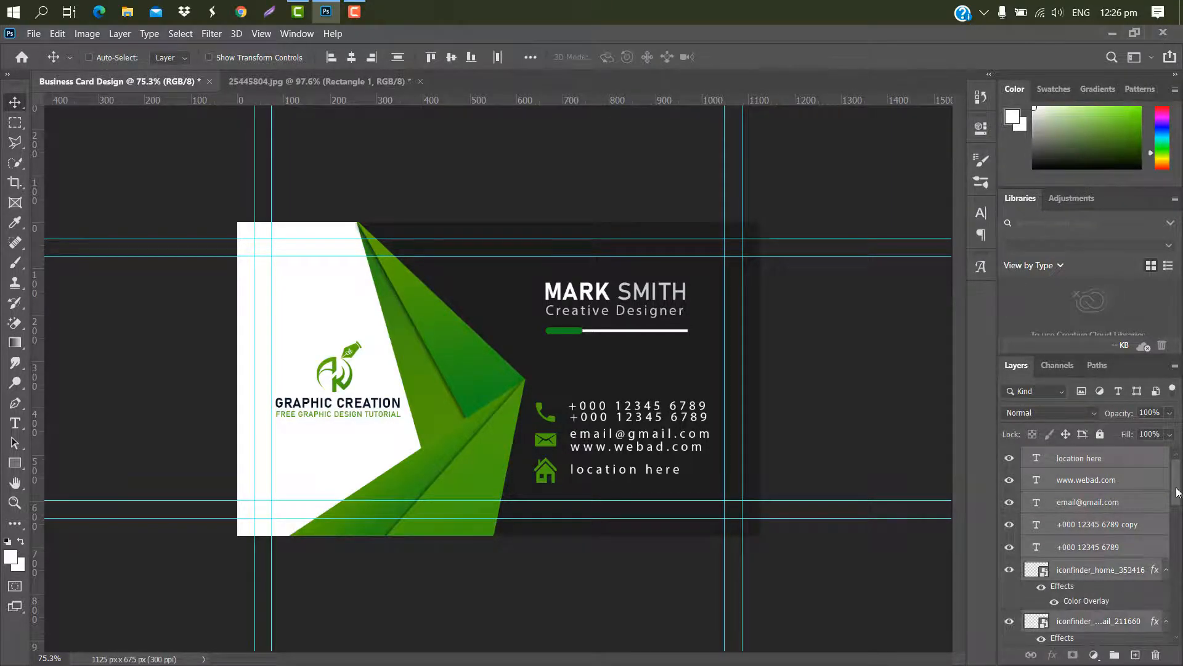
pyautogui.scroll(-3, 1093, 555)
pyautogui.keyDown('ctrl'); pyautogui.click(1096, 509); pyautogui.keyUp('ctrl')
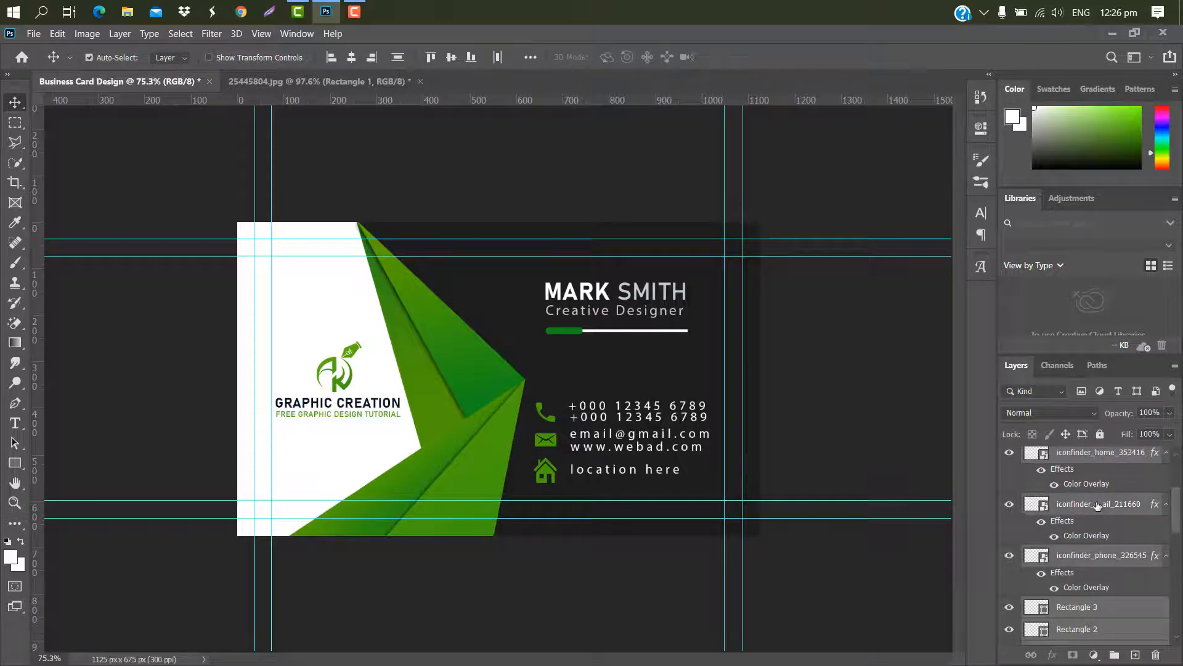
pyautogui.moveTo(1099, 510); pyautogui.dragTo(1130, 587)
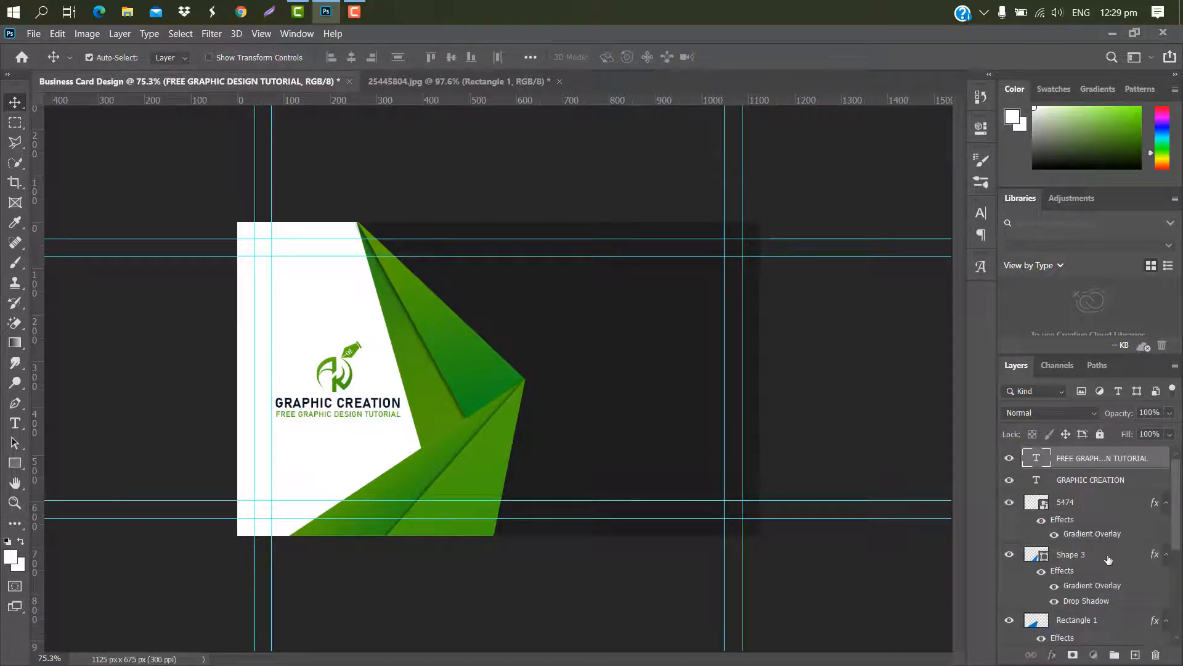
# Select the Shape 3, Rectangle 1, Shape 2, Shape 1 and Shape 4 layers and merge them into one layer
pyautogui.click(1108, 559)
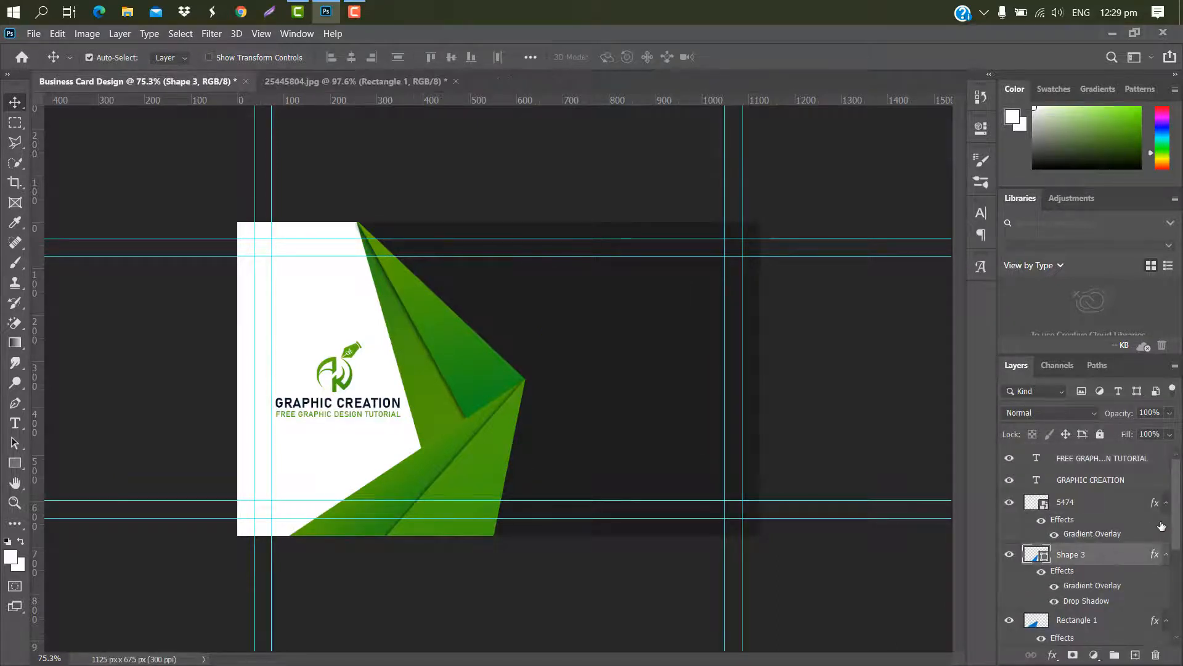
pyautogui.scroll(-3, 1153, 530)
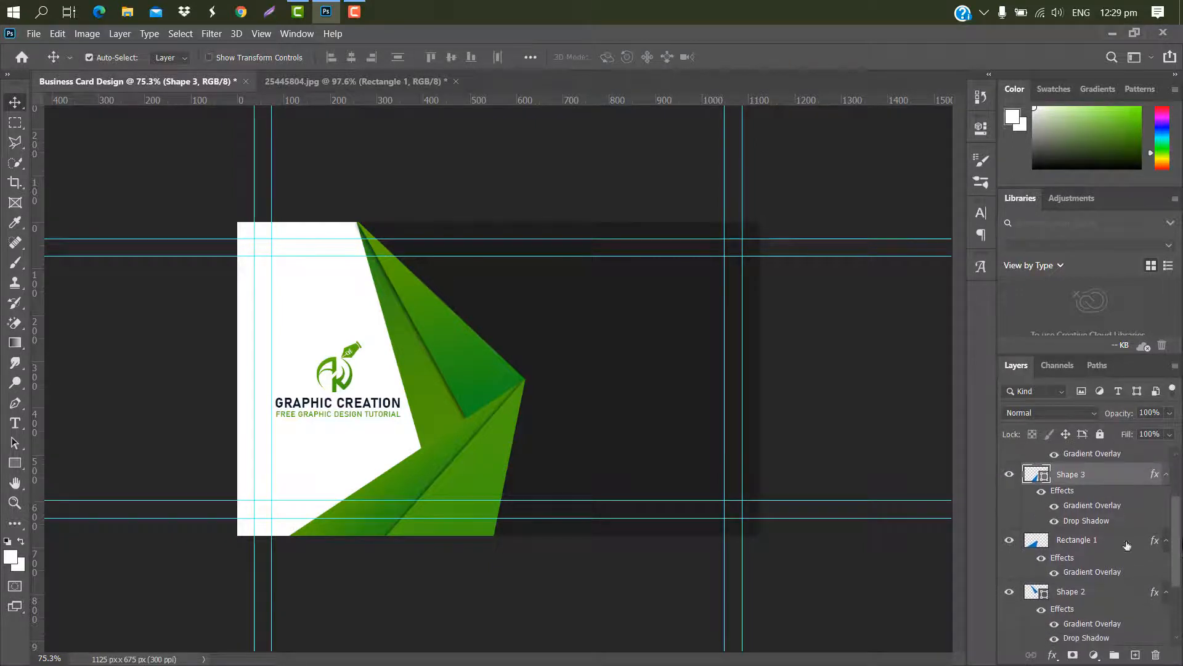
pyautogui.keyDown('shift'); pyautogui.click(1089, 542); pyautogui.keyUp('shift')
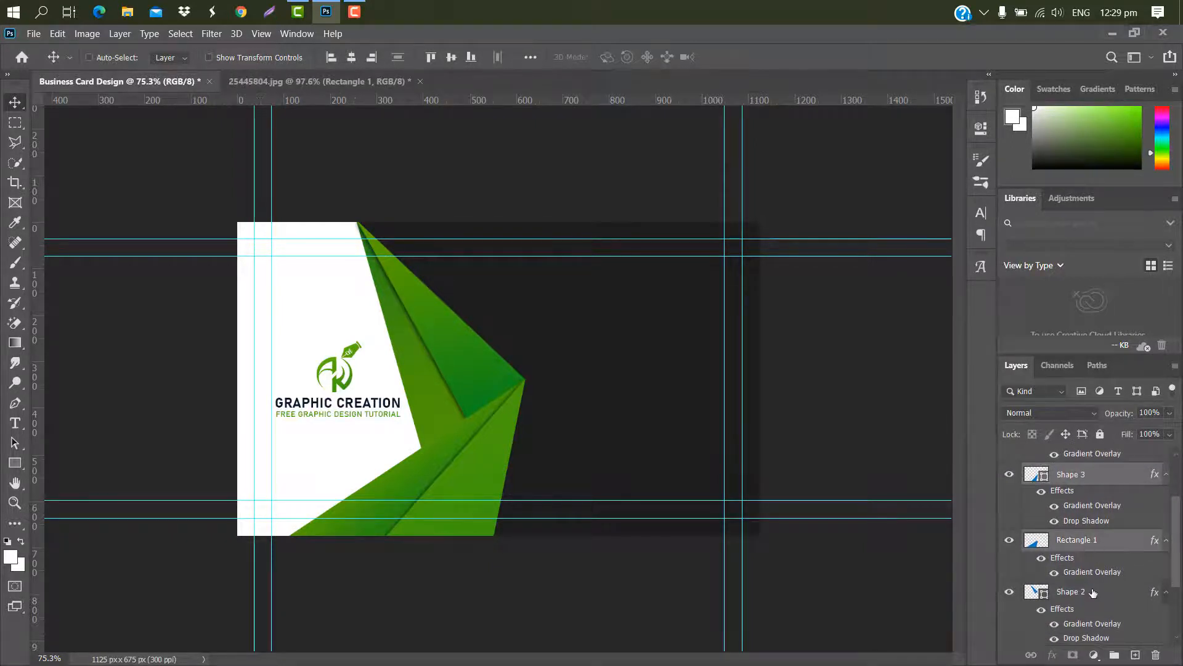
pyautogui.keyDown('shift'); pyautogui.click(1100, 592); pyautogui.keyUp('shift')
pyautogui.scroll(-4, 1104, 570)
pyautogui.keyDown('shift'); pyautogui.click(1103, 569); pyautogui.keyUp('shift')
pyautogui.keyDown('shift'); pyautogui.click(1103, 613); pyautogui.keyUp('shift')
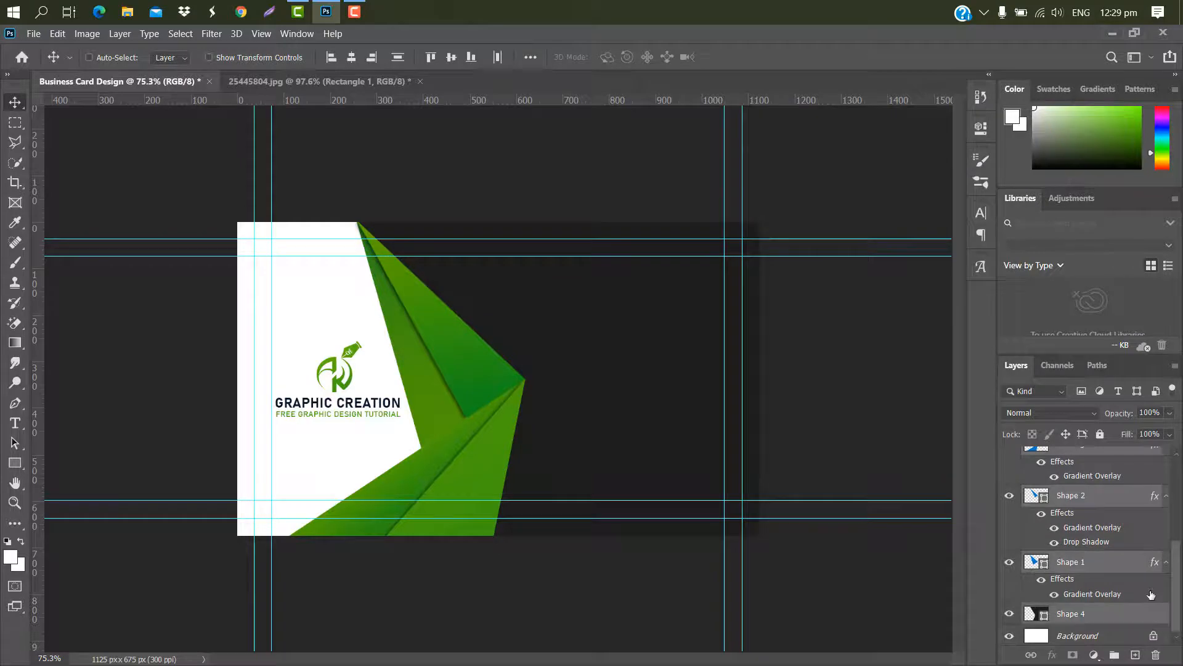
pyautogui.rightClick(1115, 494)
pyautogui.click(1088, 471)
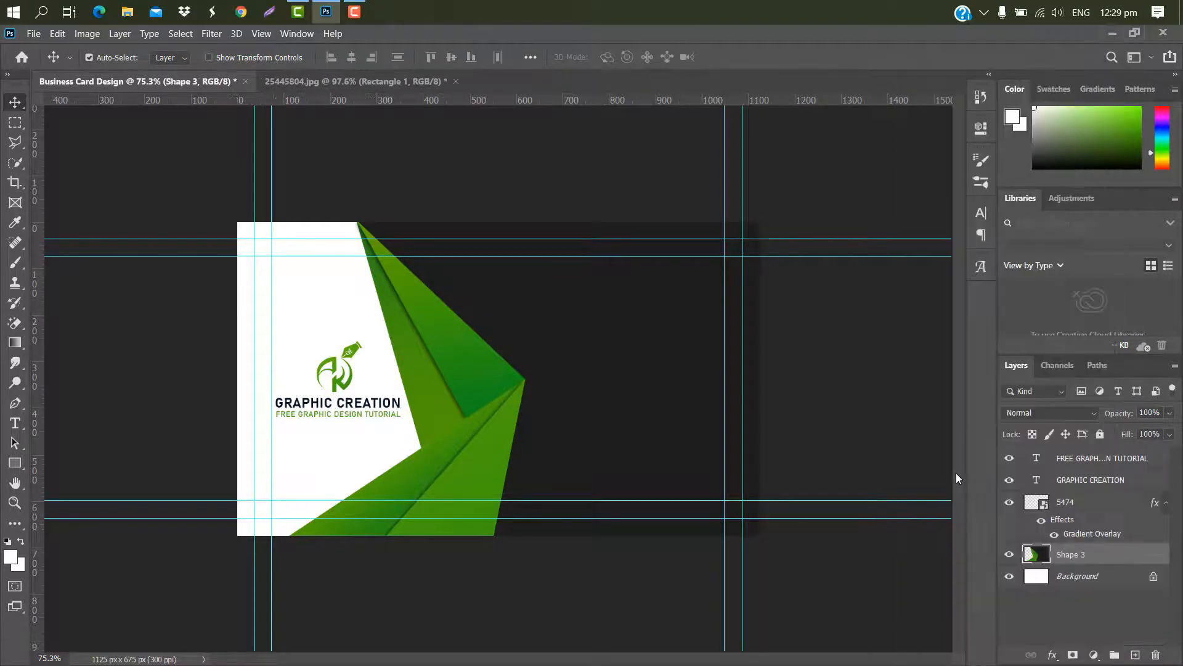
# Flip the merged Shape 3 layer horizontally and move it left so the white area fills the card's right side
pyautogui.hotkey('ctrl', 't')
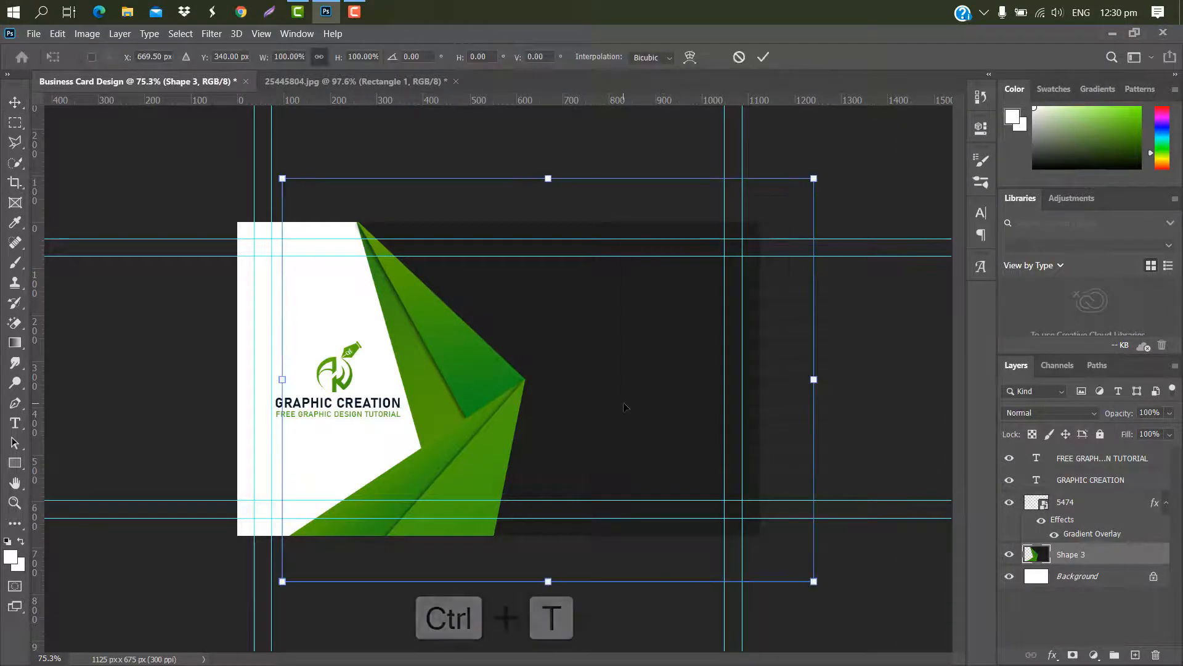
pyautogui.rightClick(624, 404)
pyautogui.click(667, 381)
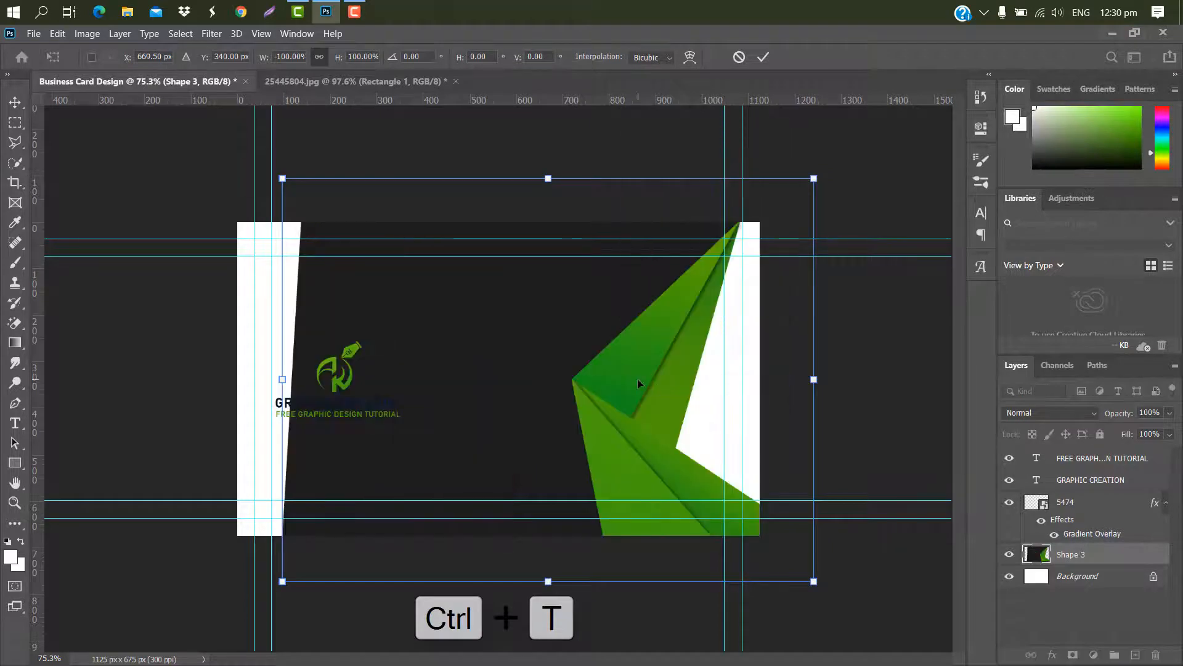
pyautogui.moveTo(476, 355); pyautogui.dragTo(253, 355)
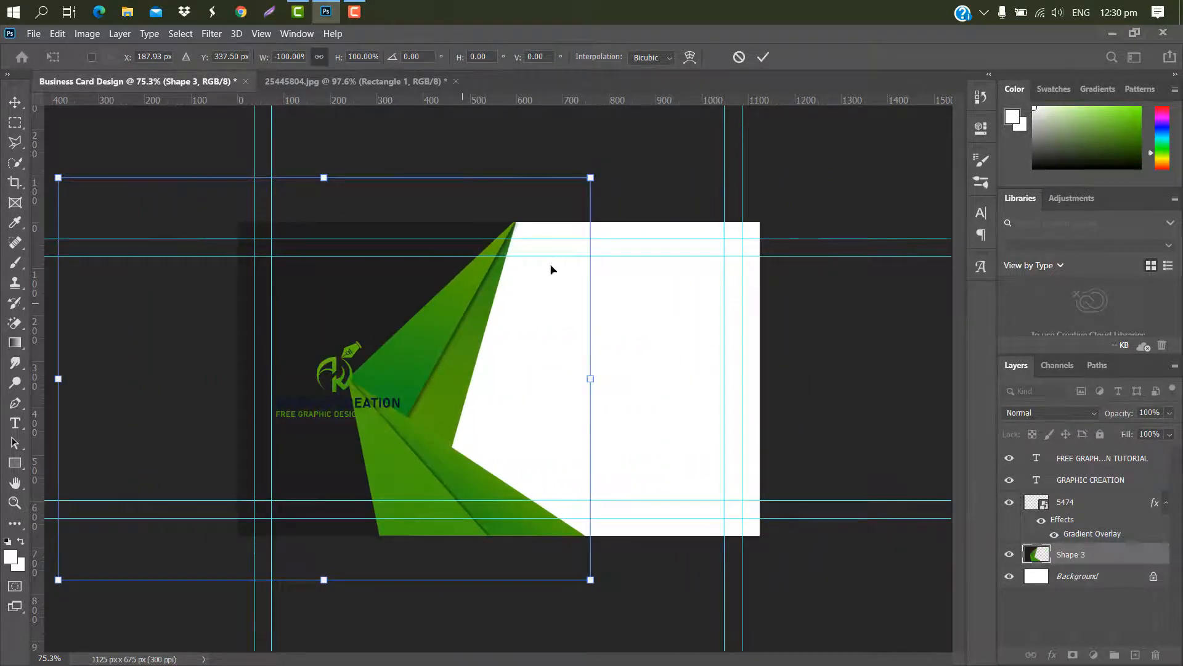
pyautogui.click(763, 57)
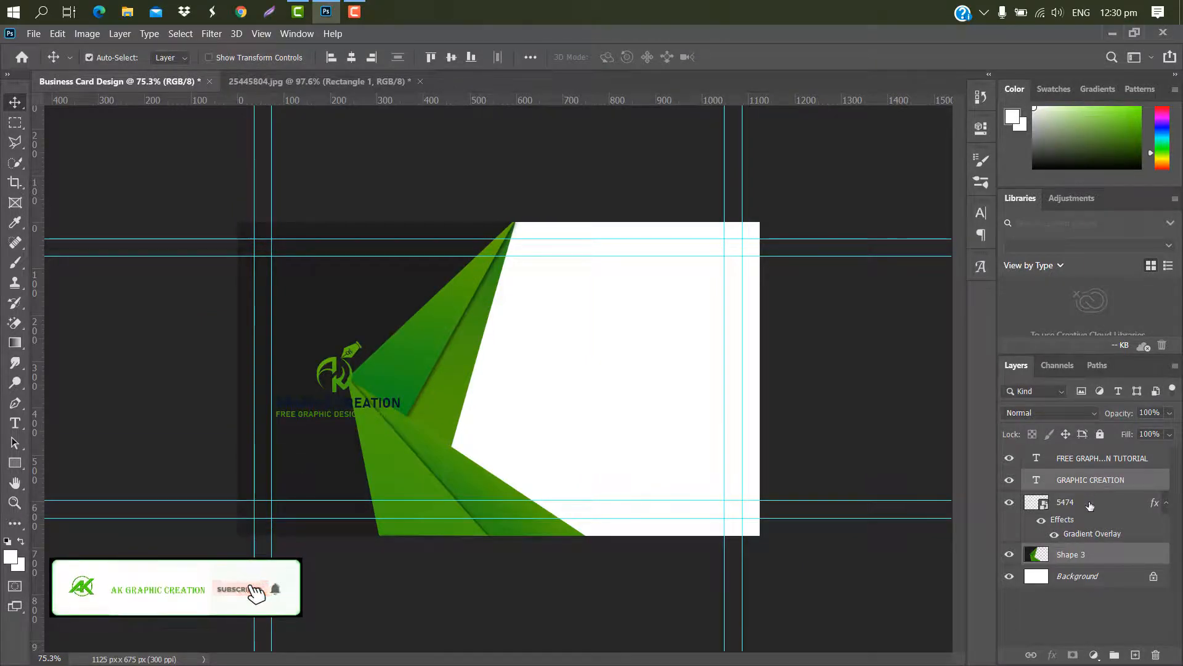
# Select the 5474 logo, GRAPHIC CREATION and tagline layers together, enlarge them and centre them vertically in the card's white area
pyautogui.click(1091, 503)
pyautogui.keyDown('ctrl'); pyautogui.click(1109, 484); pyautogui.keyUp('ctrl')
pyautogui.keyDown('ctrl'); pyautogui.click(1118, 465); pyautogui.keyUp('ctrl')
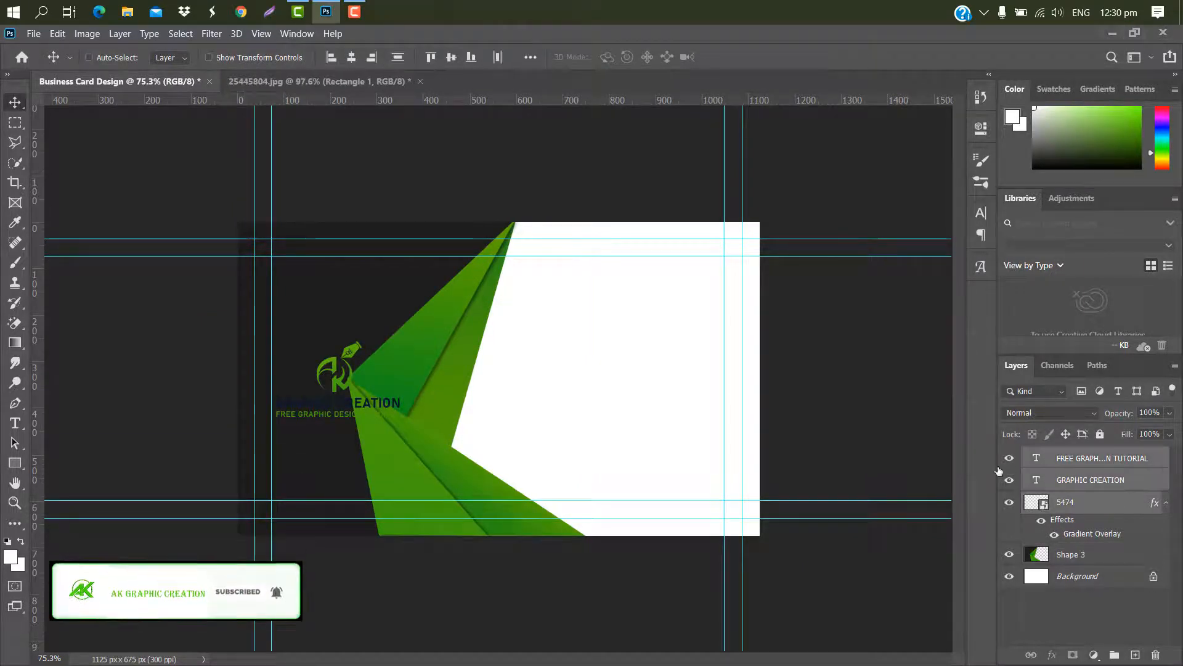
pyautogui.hotkey('ctrl', 't')
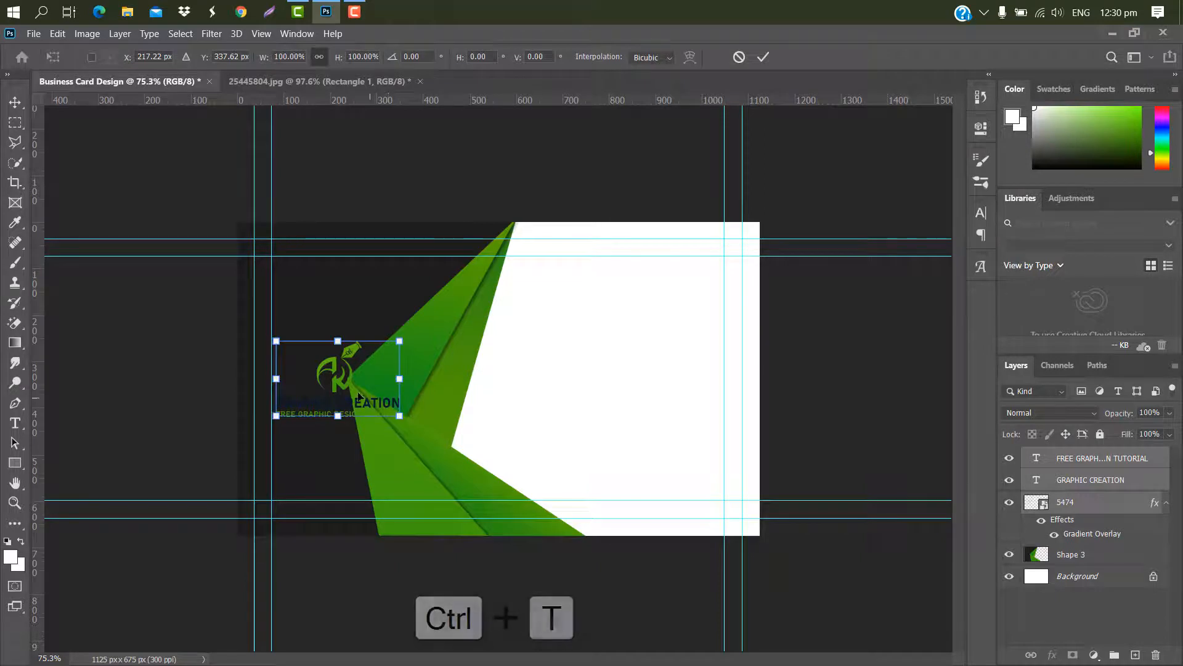
pyautogui.moveTo(365, 395); pyautogui.dragTo(679, 373)
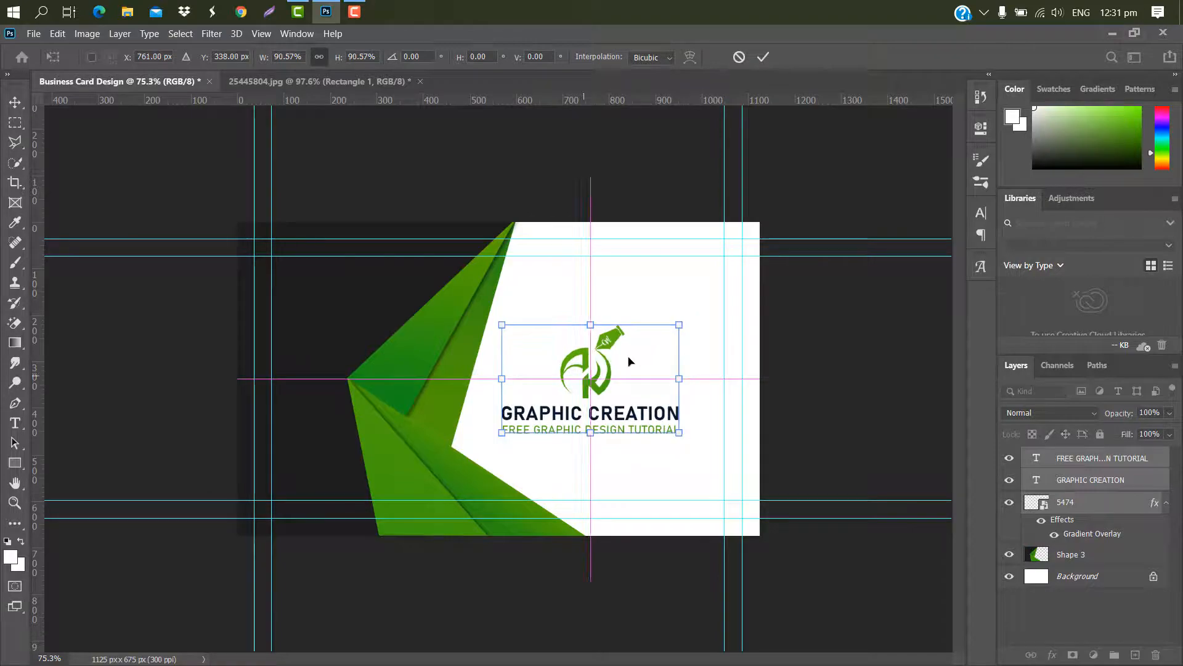
pyautogui.click(764, 57)
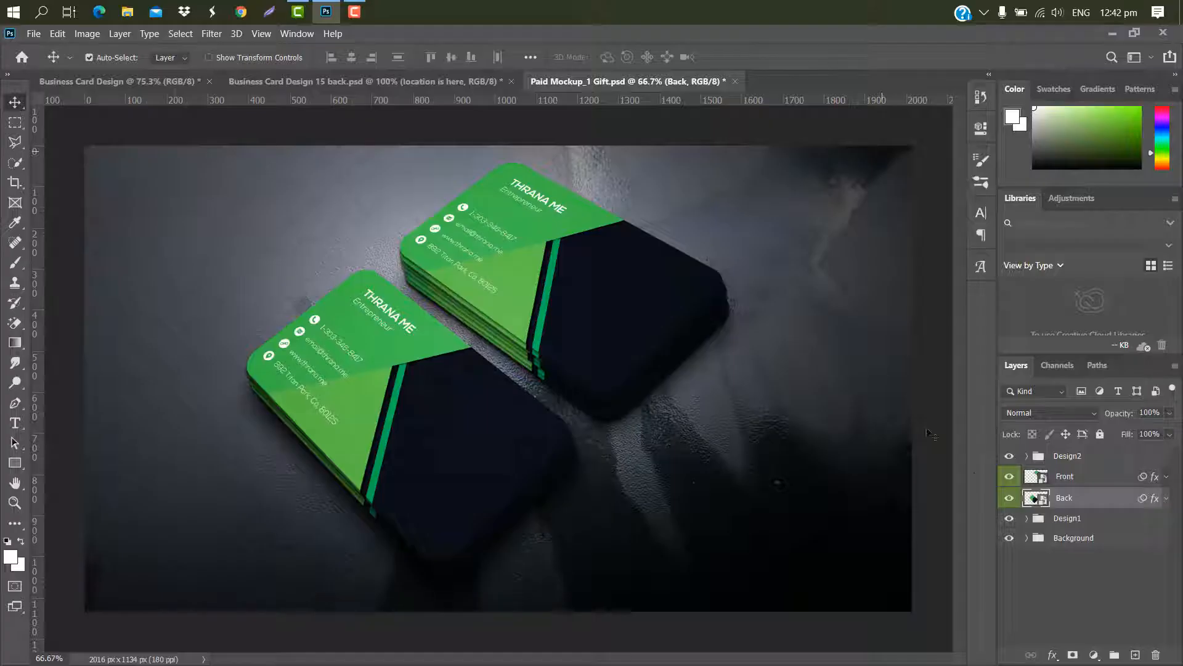
# Open the mockup's Front smart object and place a merged copy of Business Card Design's visible layers in it, covering the sample card
pyautogui.doubleClick(1043, 480)
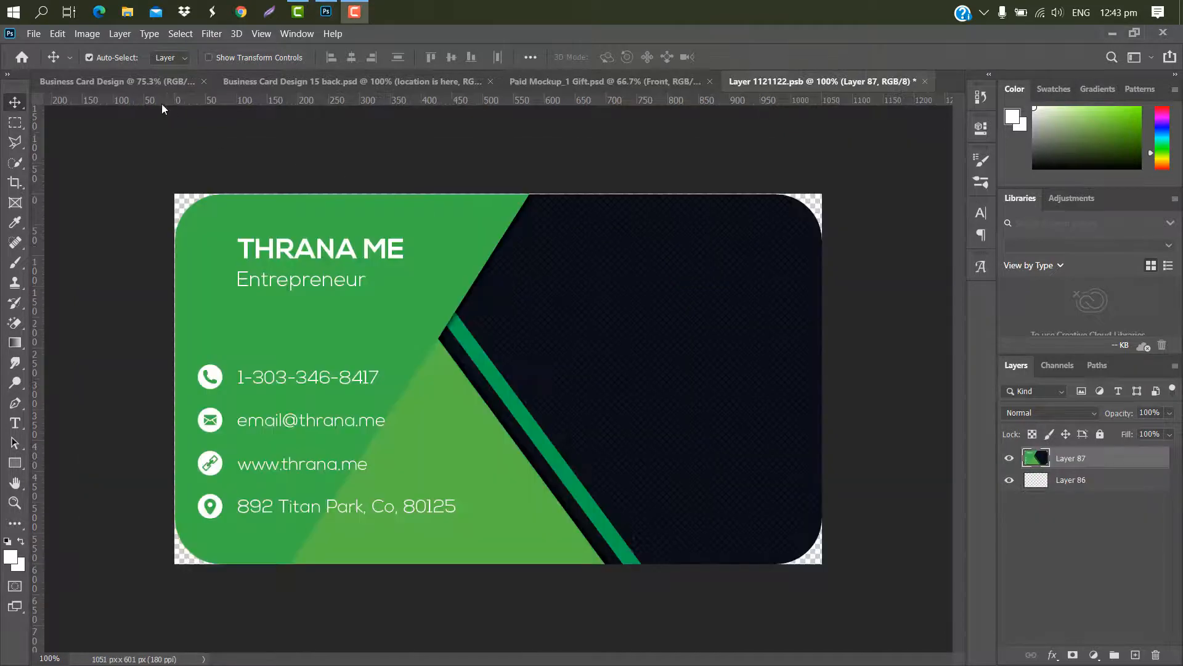
pyautogui.click(135, 82)
pyautogui.hotkey('ctrl', 'alt', 'shift', 'e')
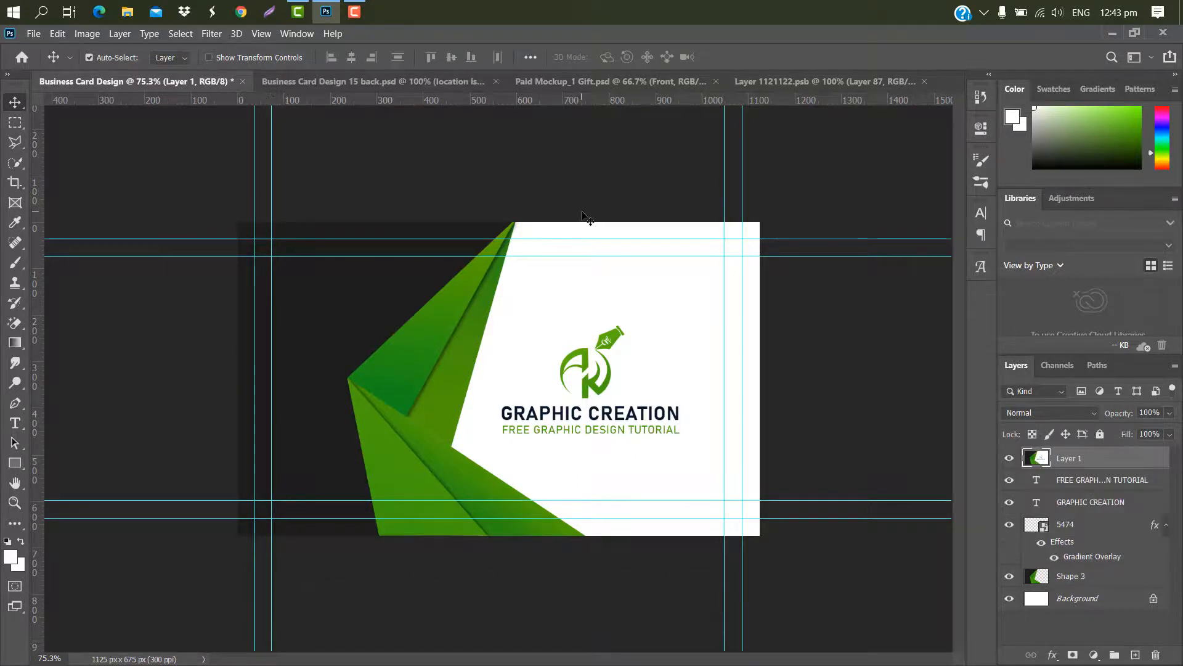
pyautogui.moveTo(539, 318)
pyautogui.mouseDown()
pyautogui.moveTo(583, 212)
pyautogui.moveTo(778, 109)
pyautogui.moveTo(797, 80)
pyautogui.moveTo(530, 265)
pyautogui.moveTo(545, 280)
pyautogui.moveTo(536, 298)
pyautogui.mouseUp()
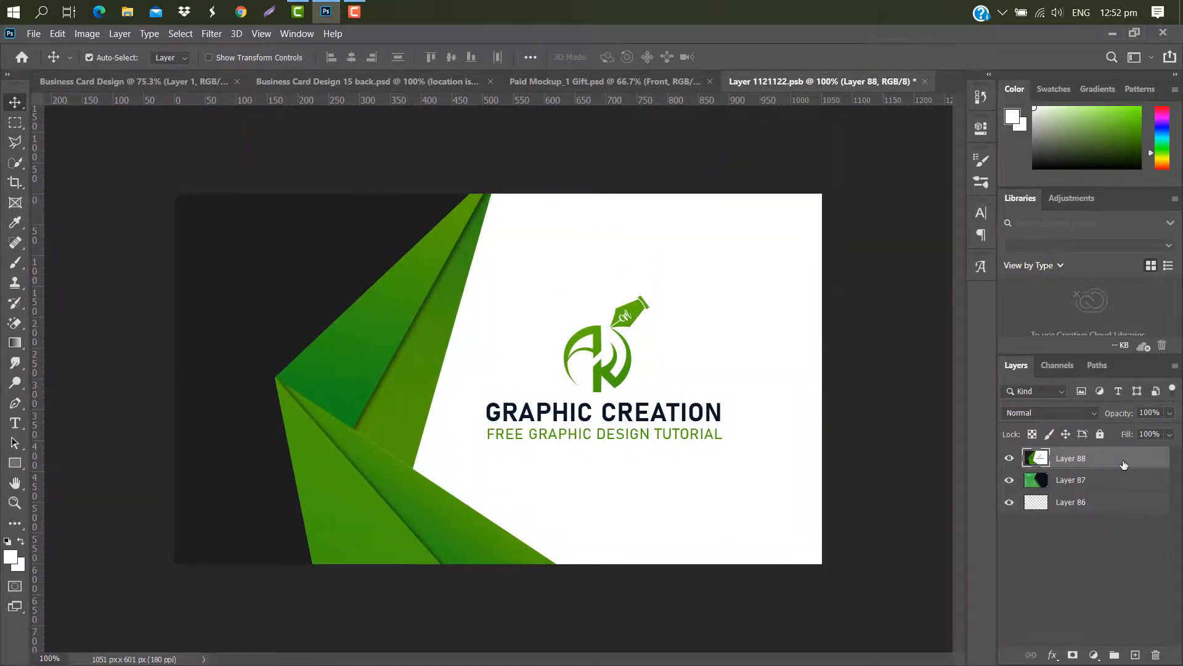
# Clip the placed Layer 88 design to the rounded Layer 87 card, then close Layer 1121122.psb with its changes saved
pyautogui.rightClick(1124, 463)
pyautogui.click(1011, 311)
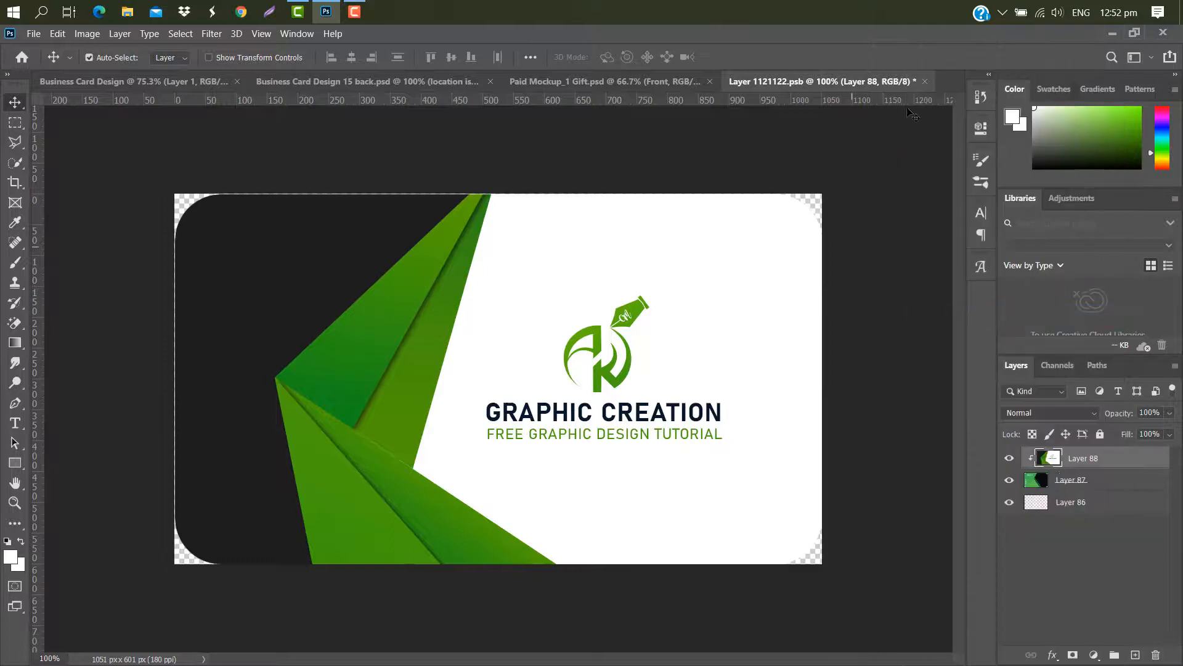
pyautogui.hotkey('ctrl', 'w')
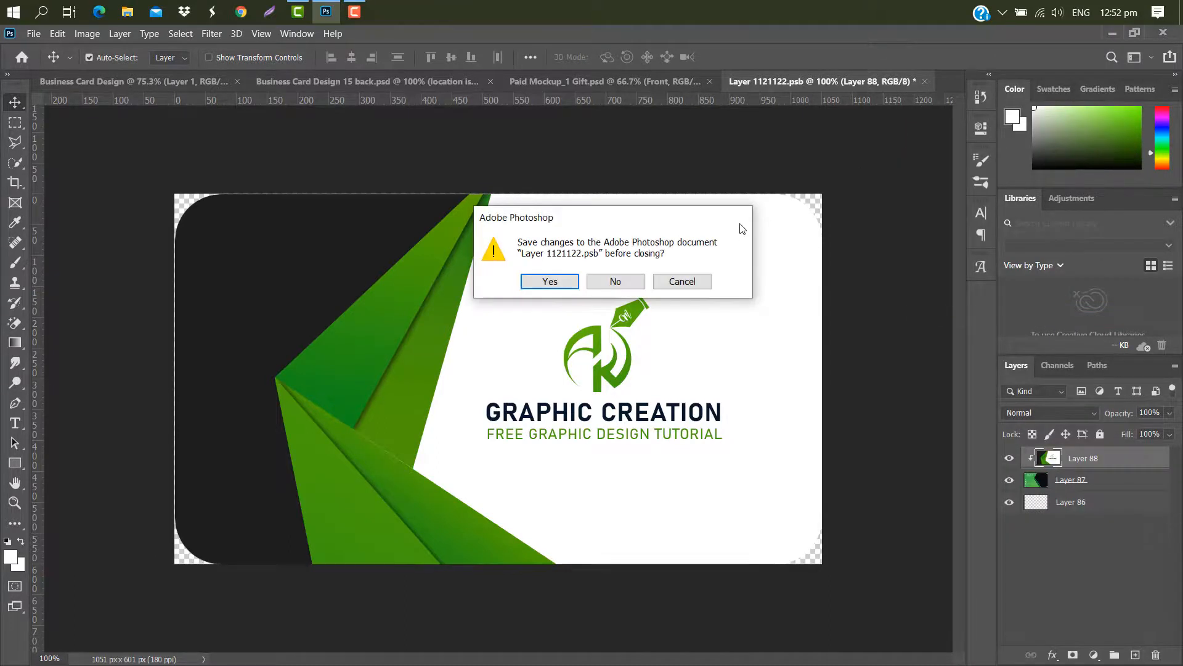
pyautogui.click(552, 281)
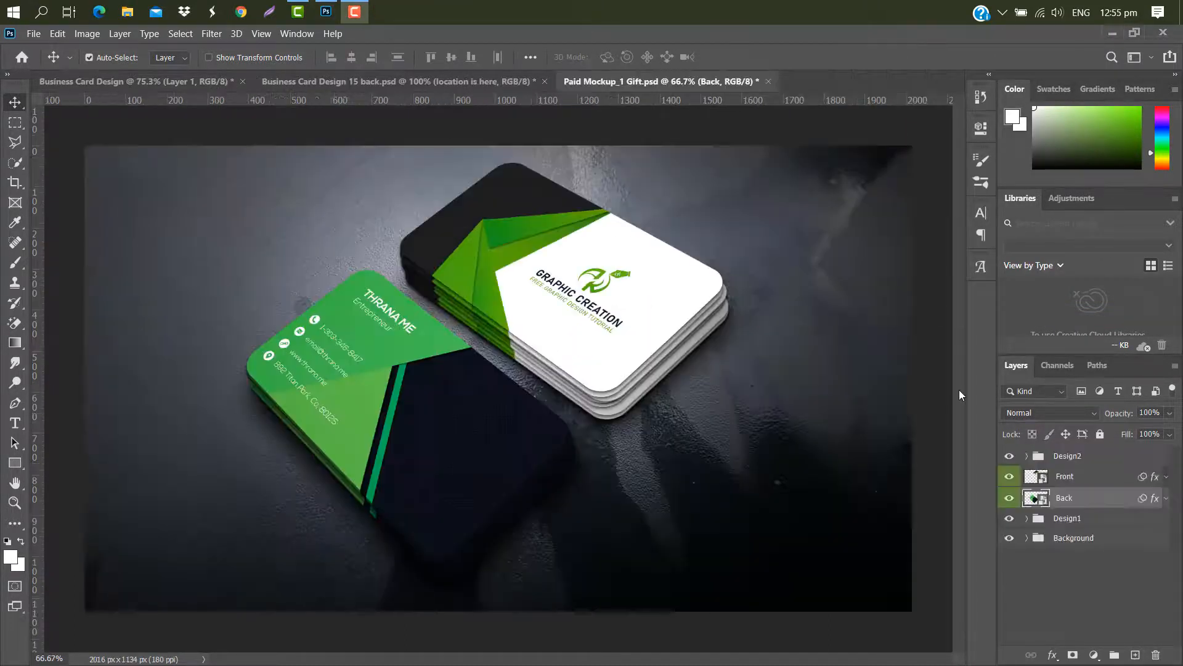
# Open the mockup's Back smart object and place a merged copy of Business Card Design 15 back.psd's visible layers over its sample card
pyautogui.doubleClick(1044, 500)
pyautogui.click(390, 83)
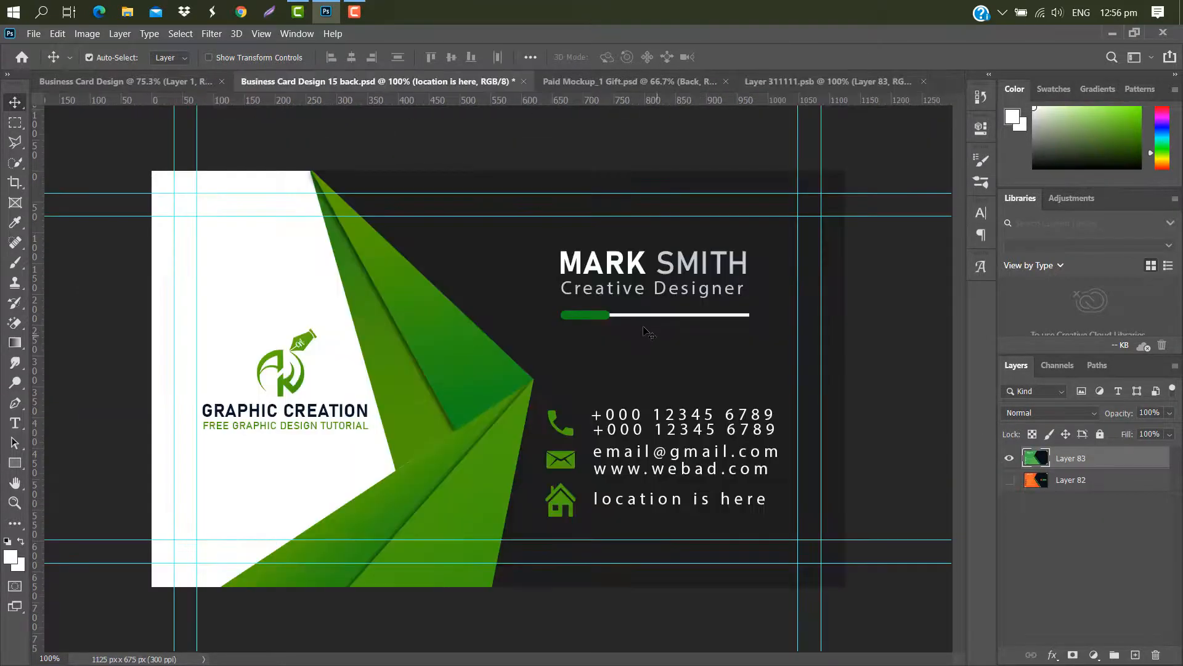
pyautogui.hotkey('alt', 'ctrl', 'shift', 'e')
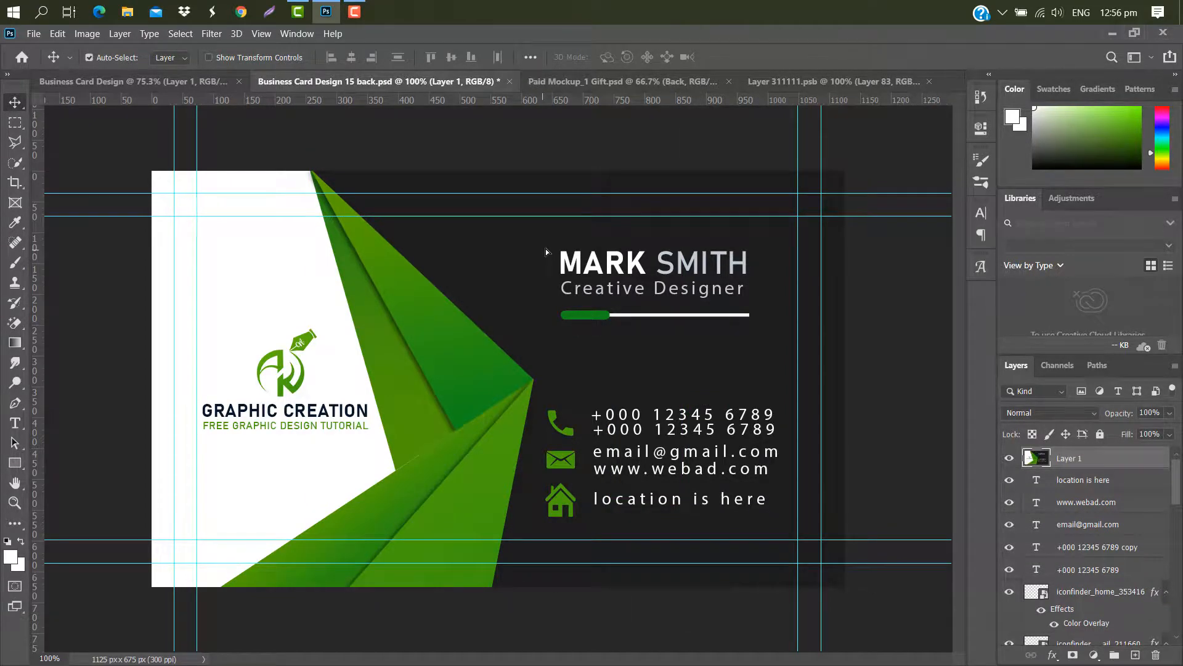
pyautogui.moveTo(546, 249); pyautogui.dragTo(782, 83)
pyautogui.moveTo(647, 223); pyautogui.dragTo(471, 360)
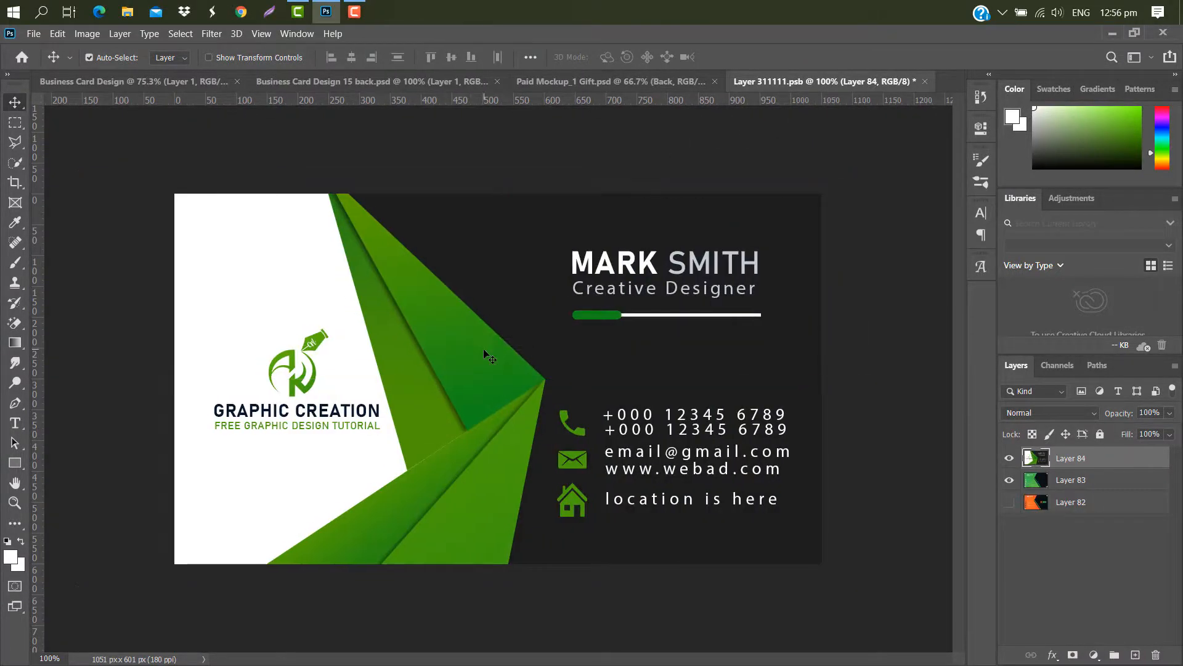
# Clip the placed Layer 84 design to the rounded Layer 83 card, then close Layer 311111.psb with its changes saved
pyautogui.rightClick(1113, 464)
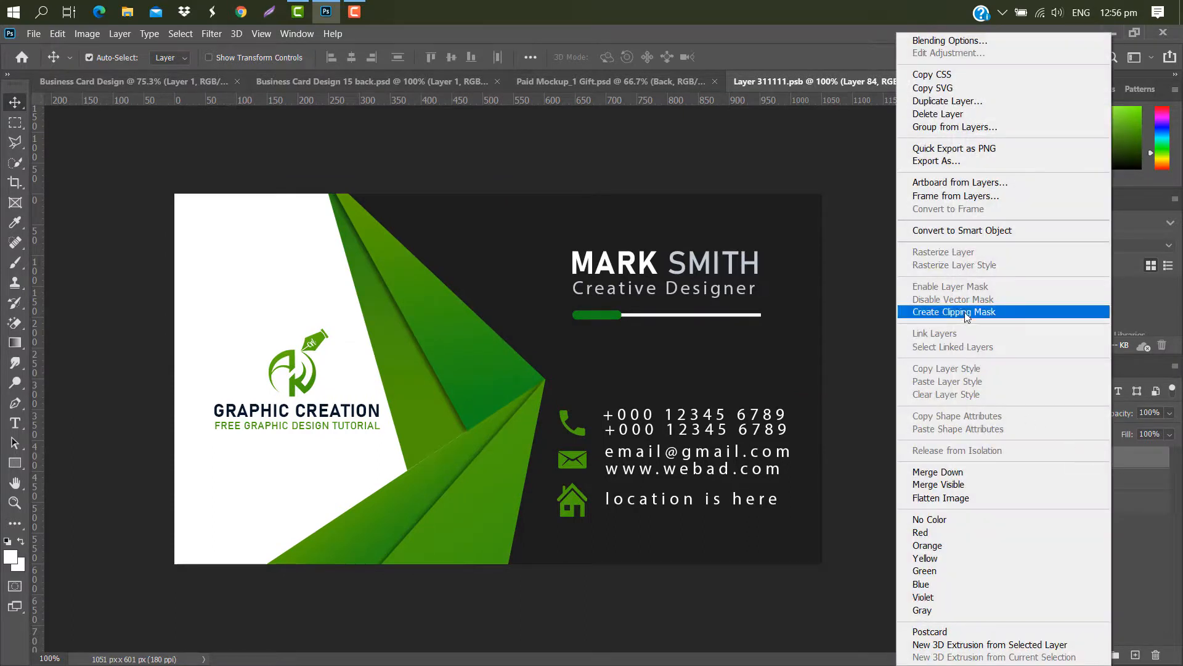
pyautogui.click(964, 312)
pyautogui.click(925, 81)
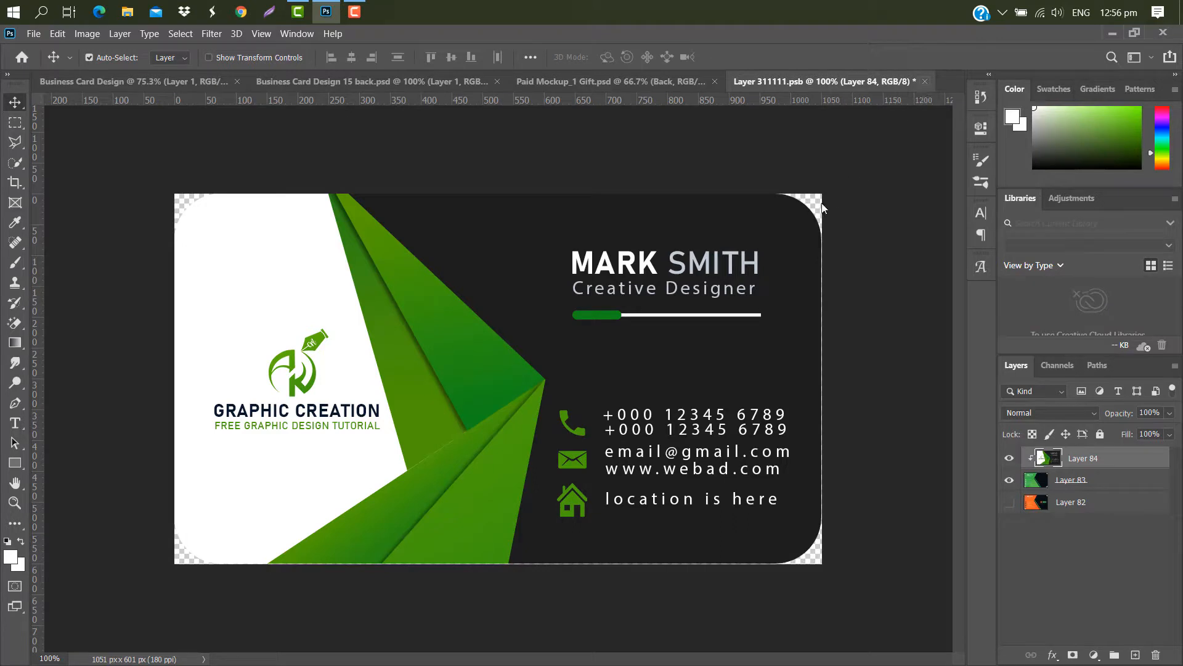
pyautogui.click(546, 282)
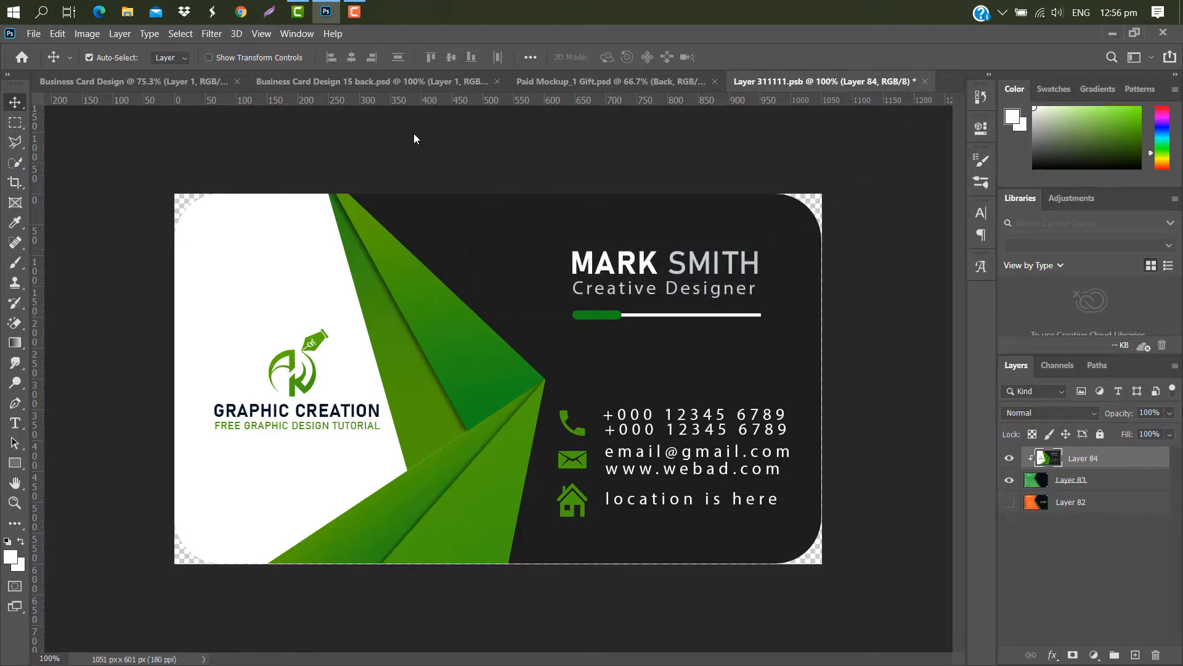